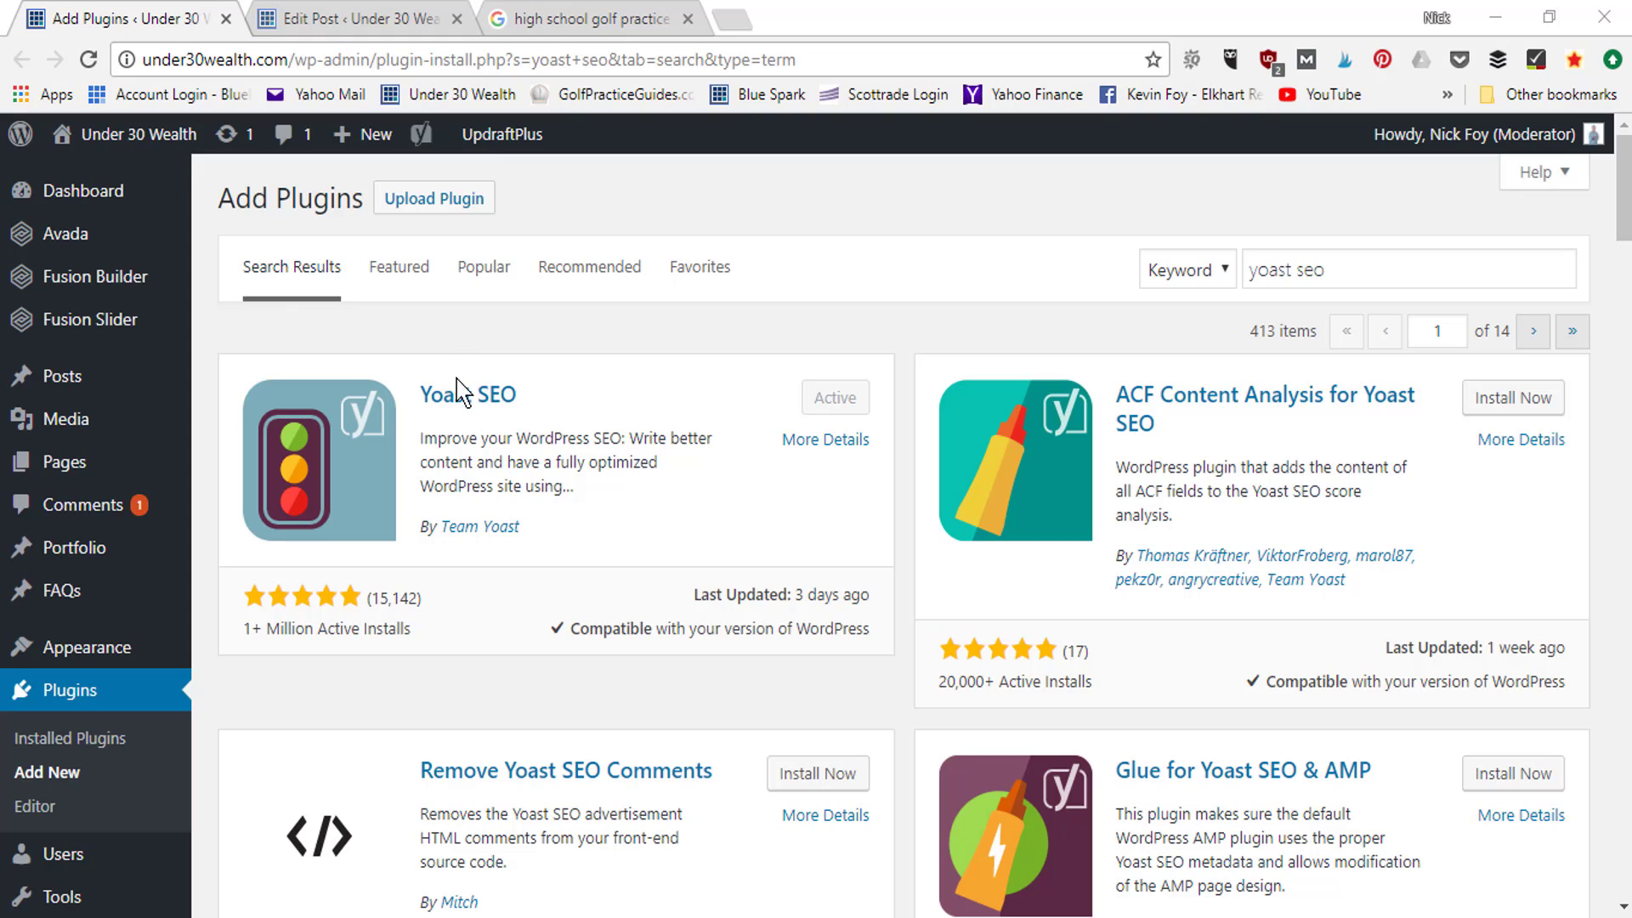
# Look over the Yoast SEO plugin listing and a sample Google results page, and open the Yoast SEO dashboard.
pyautogui.moveTo(110, 371)
pyautogui.click(568, 31)
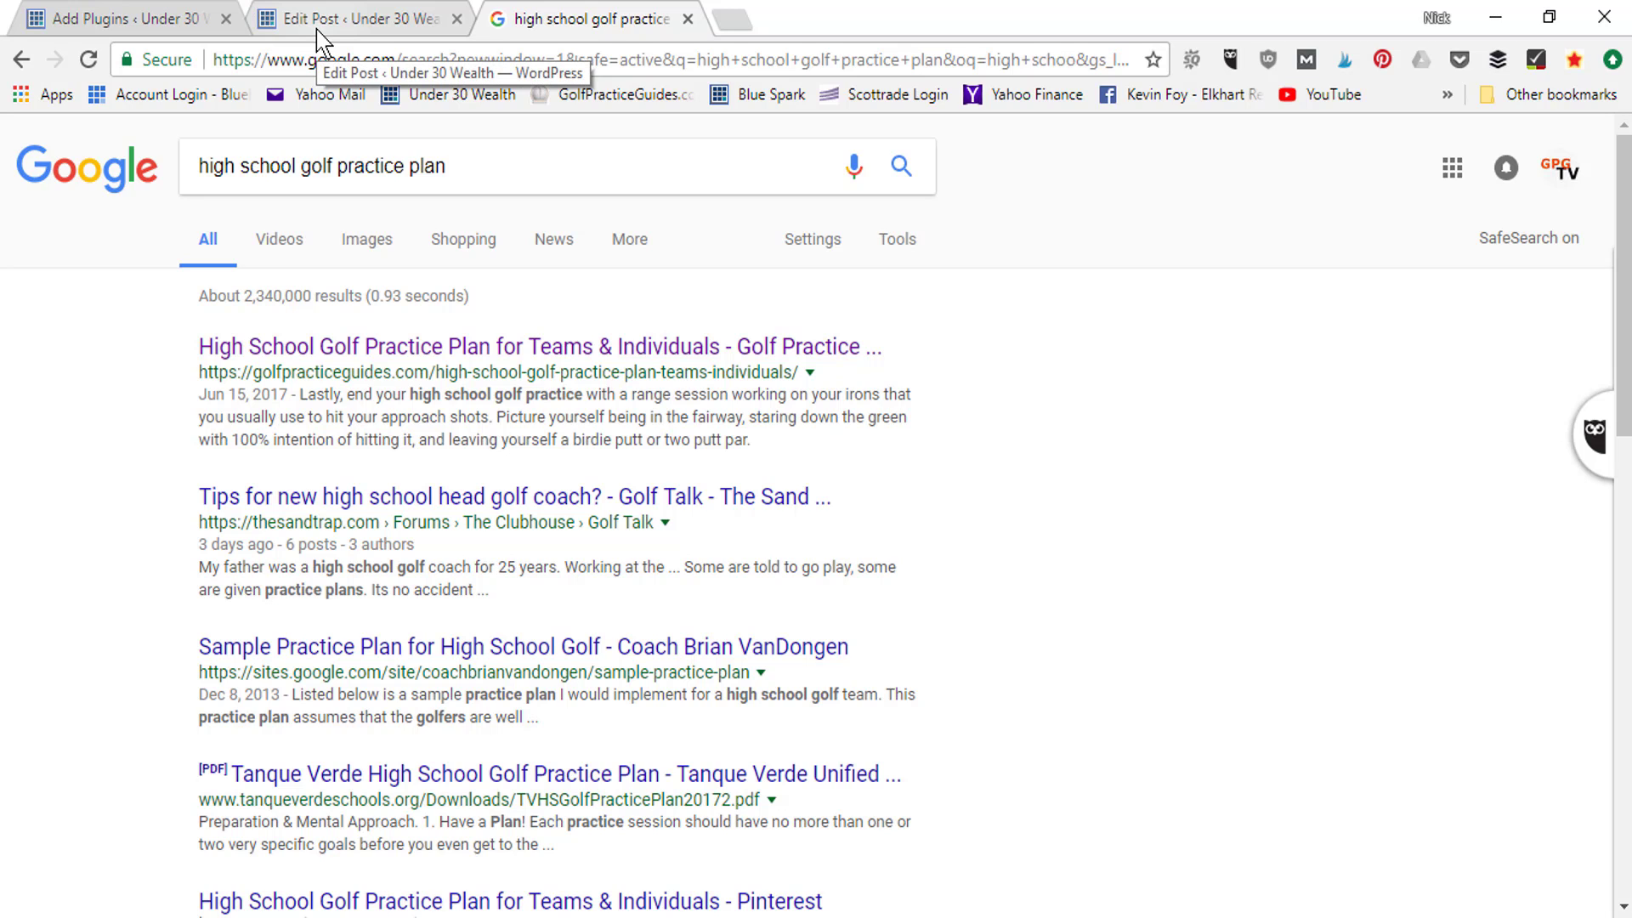
pyautogui.click(136, 17)
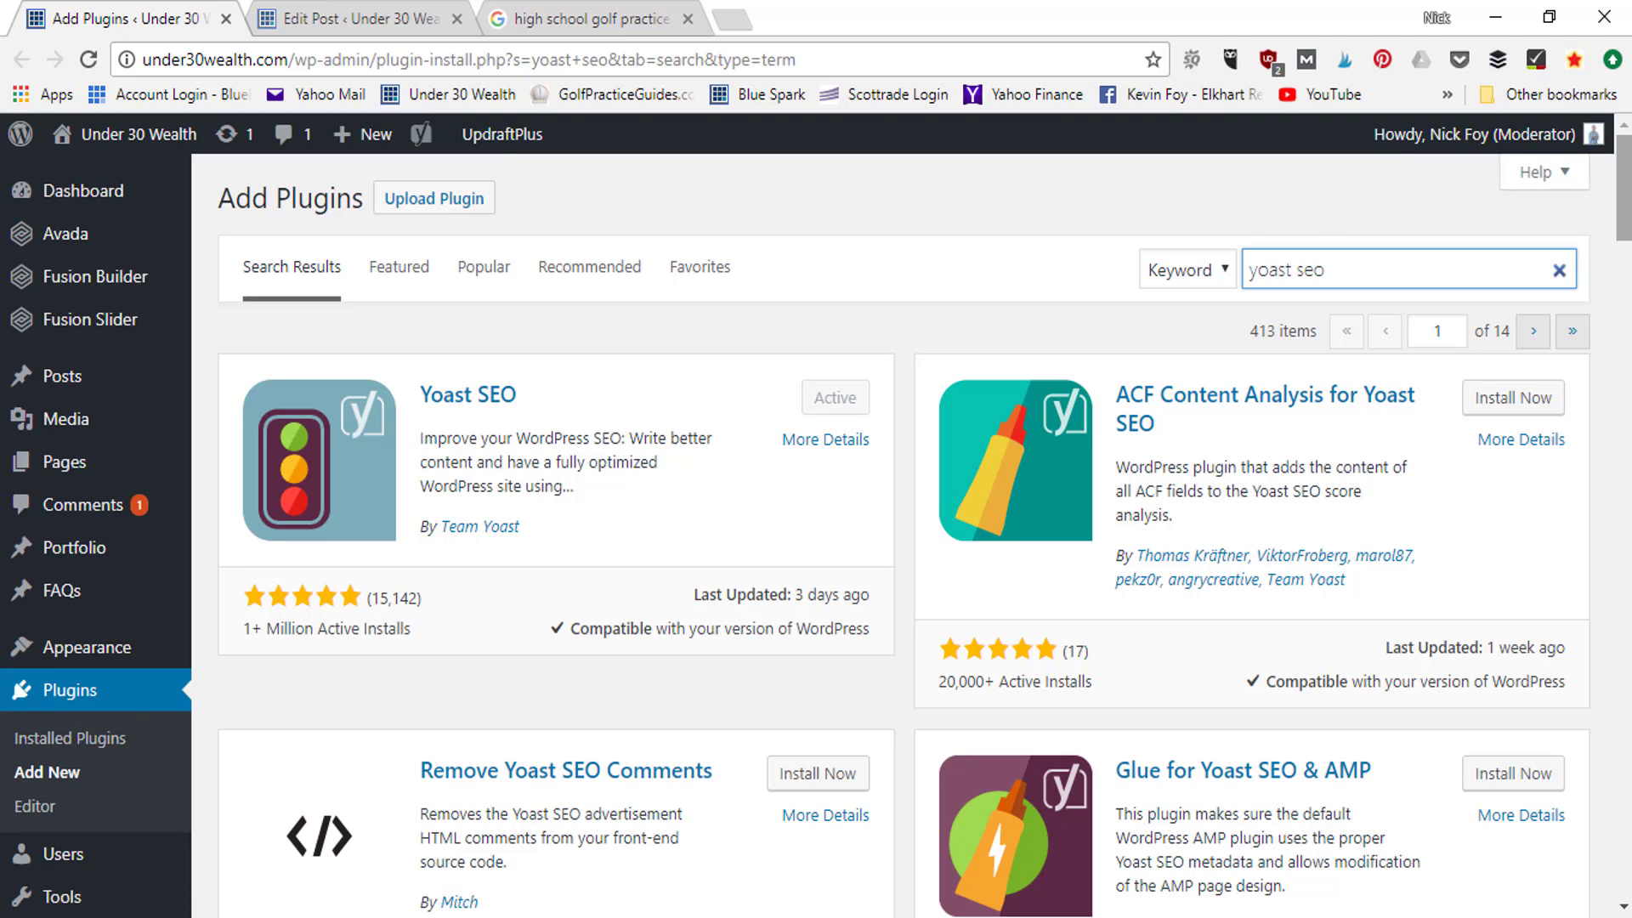
pyautogui.moveTo(1626, 214); pyautogui.dragTo(1629, 291)
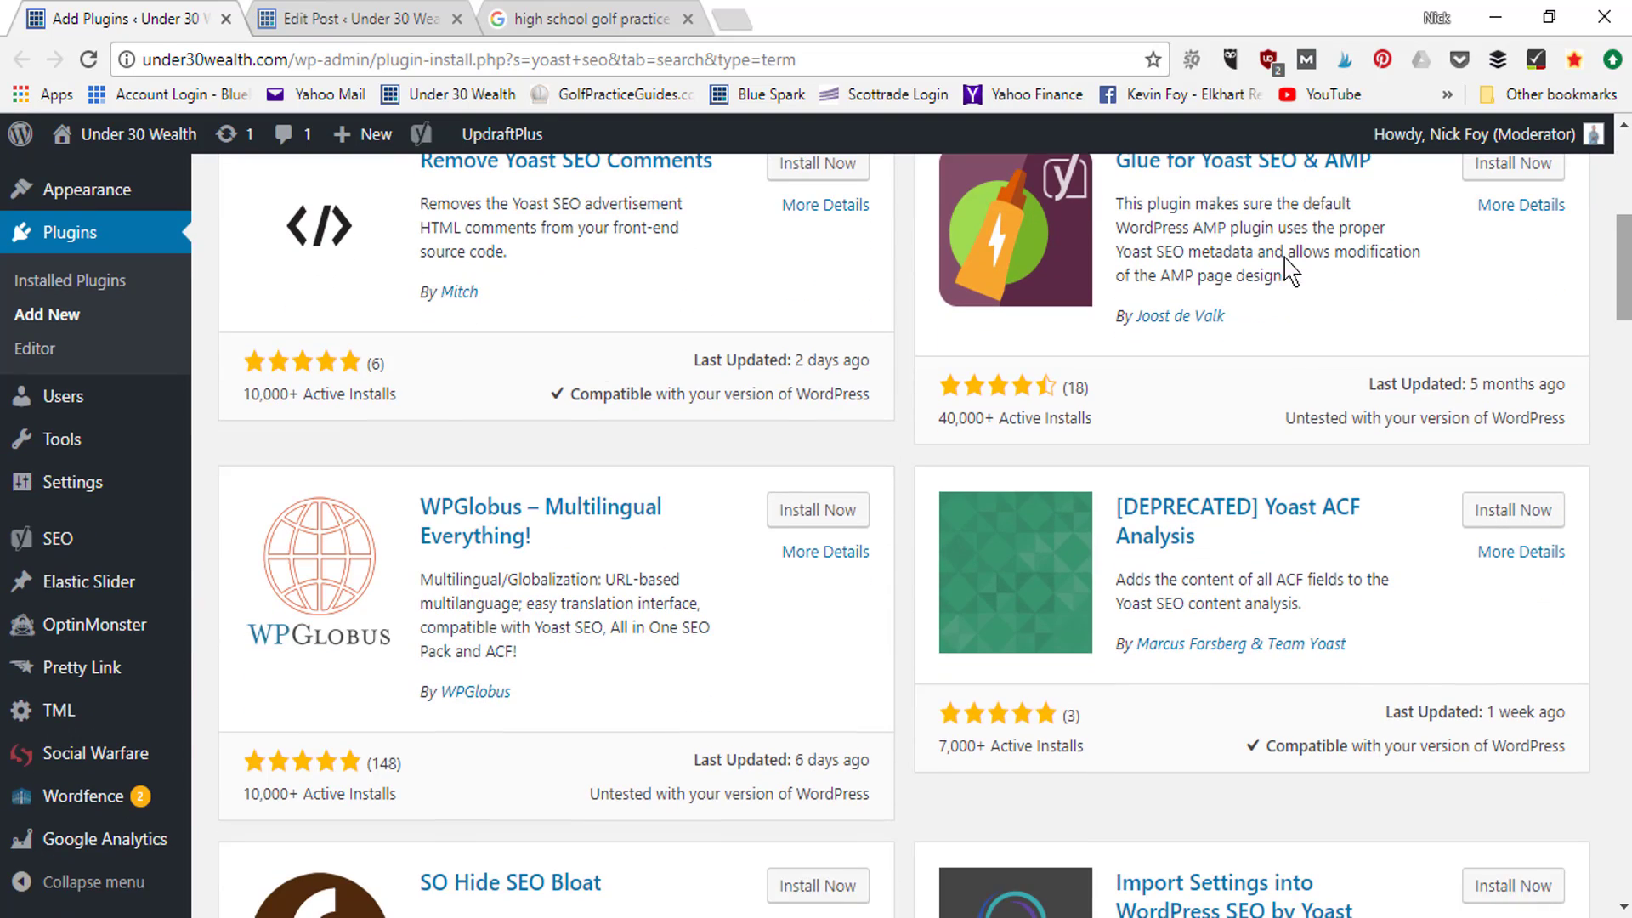
pyautogui.moveTo(51, 537)
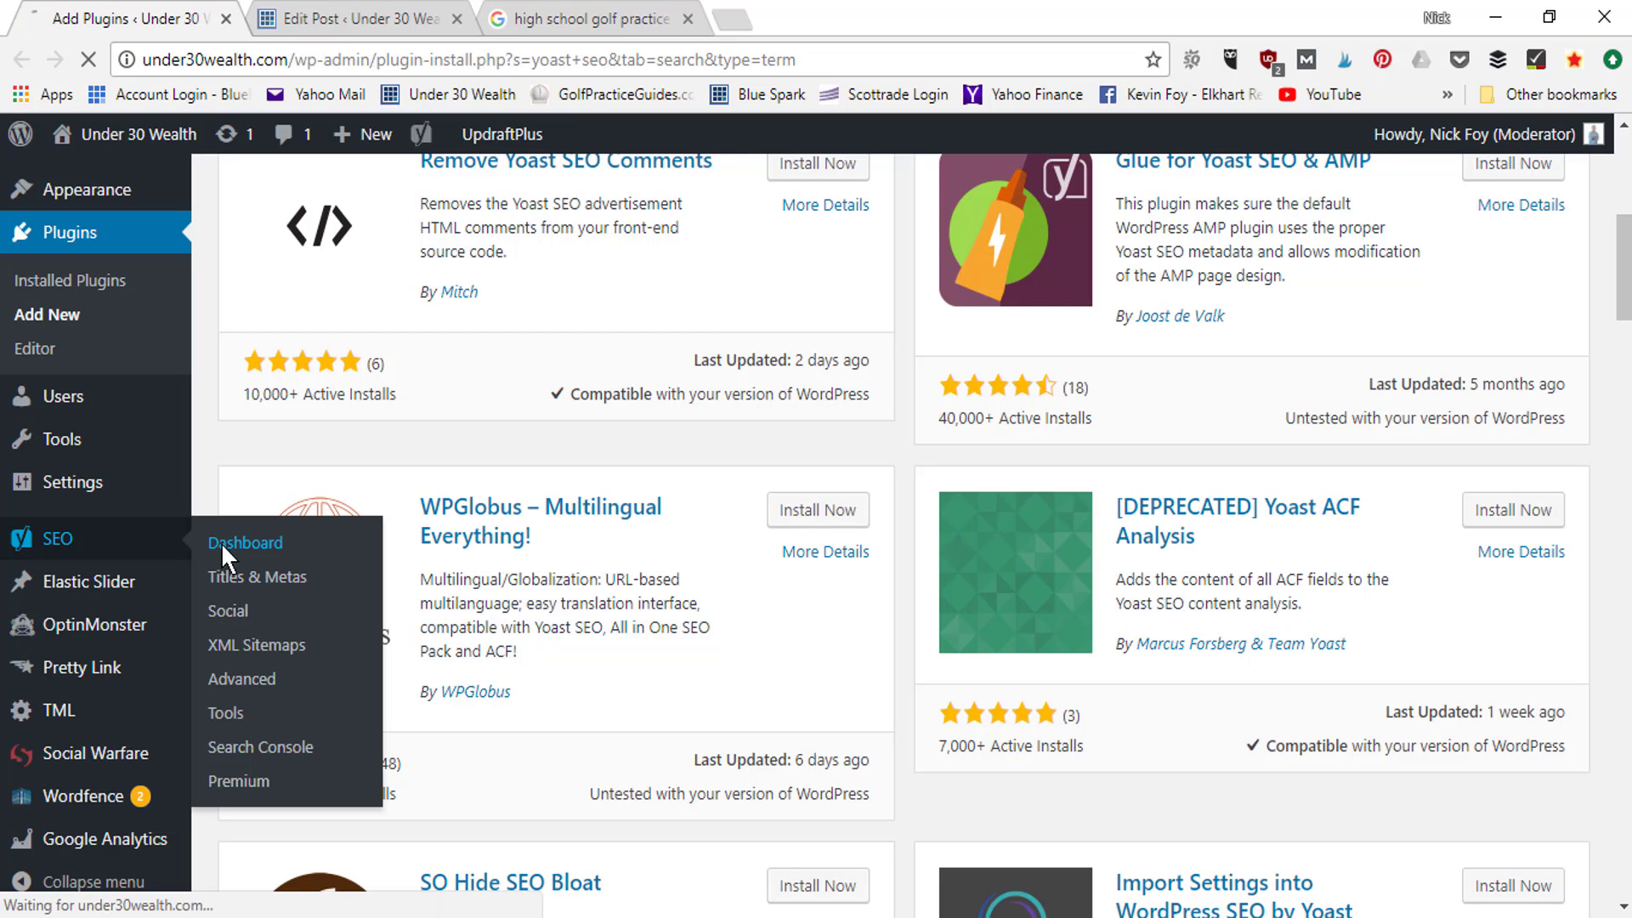
pyautogui.click(223, 546)
# Switch to the real estate flipping post's edit page and inspect the formatting of its main heading and introductory paragraph.
pyautogui.click(383, 17)
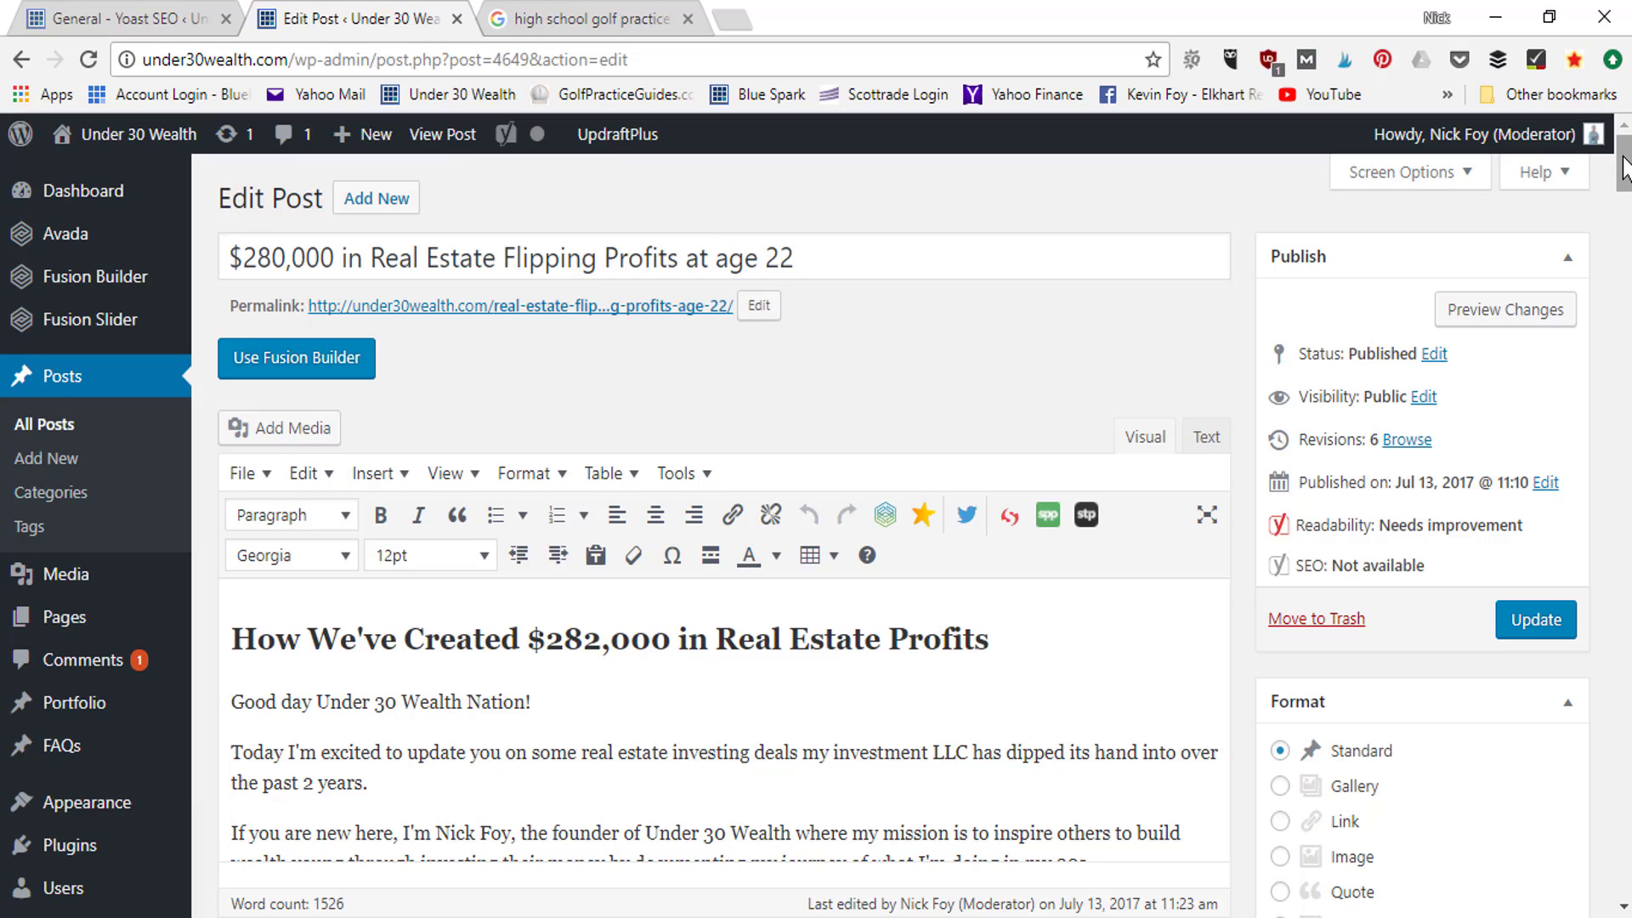
pyautogui.moveTo(1625, 162); pyautogui.dragTo(1625, 218)
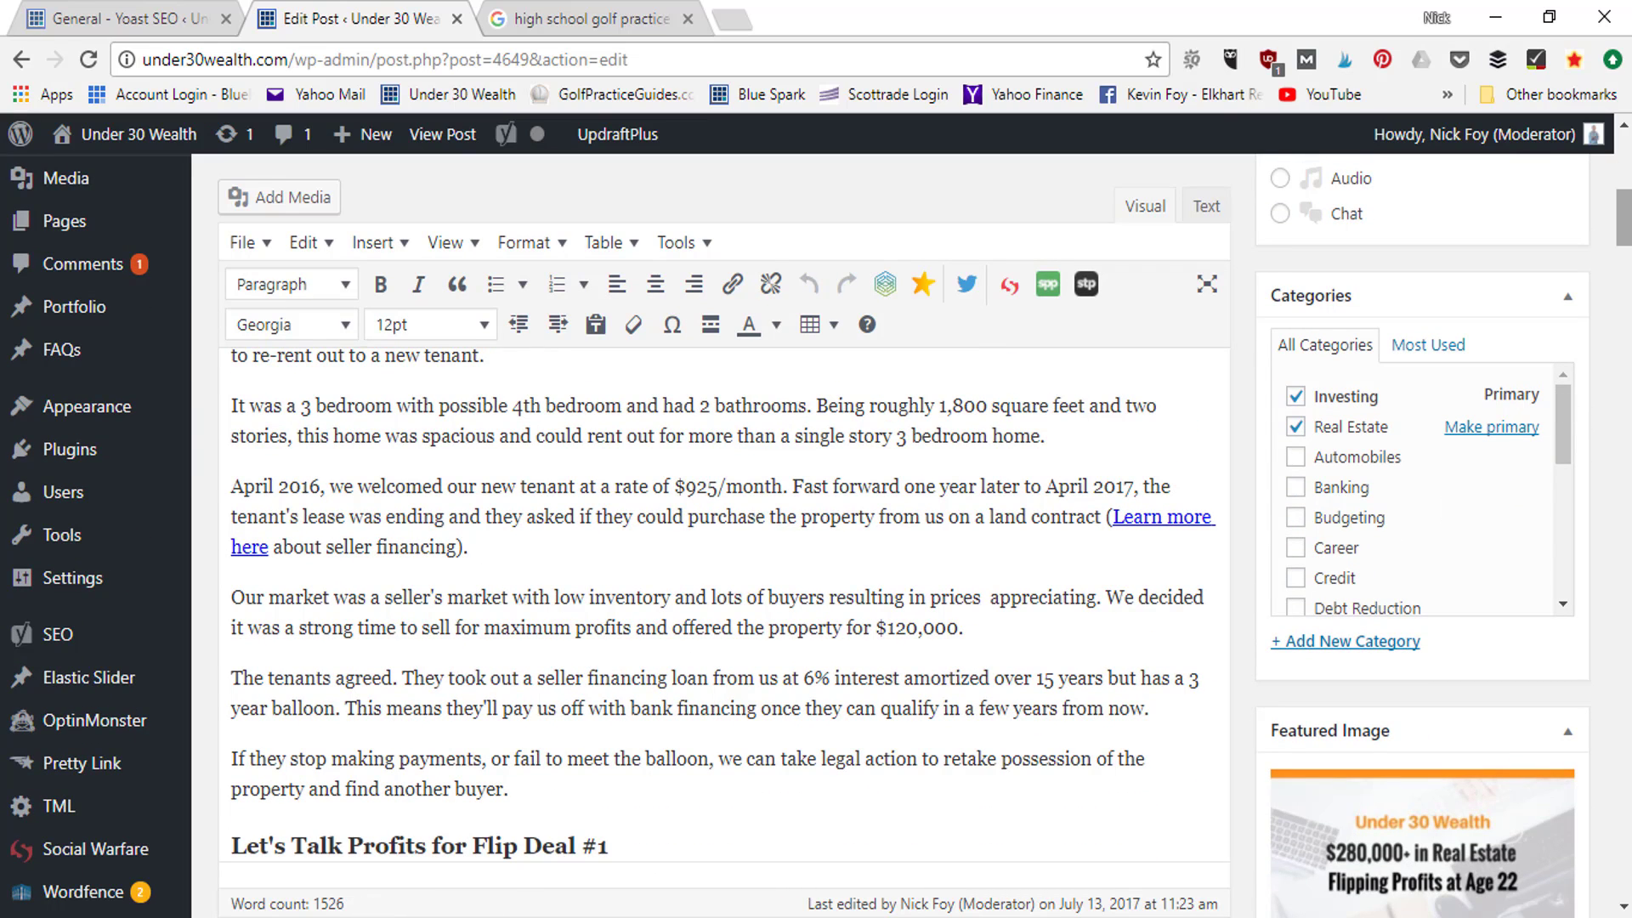
pyautogui.moveTo(1626, 228); pyautogui.dragTo(1626, 182)
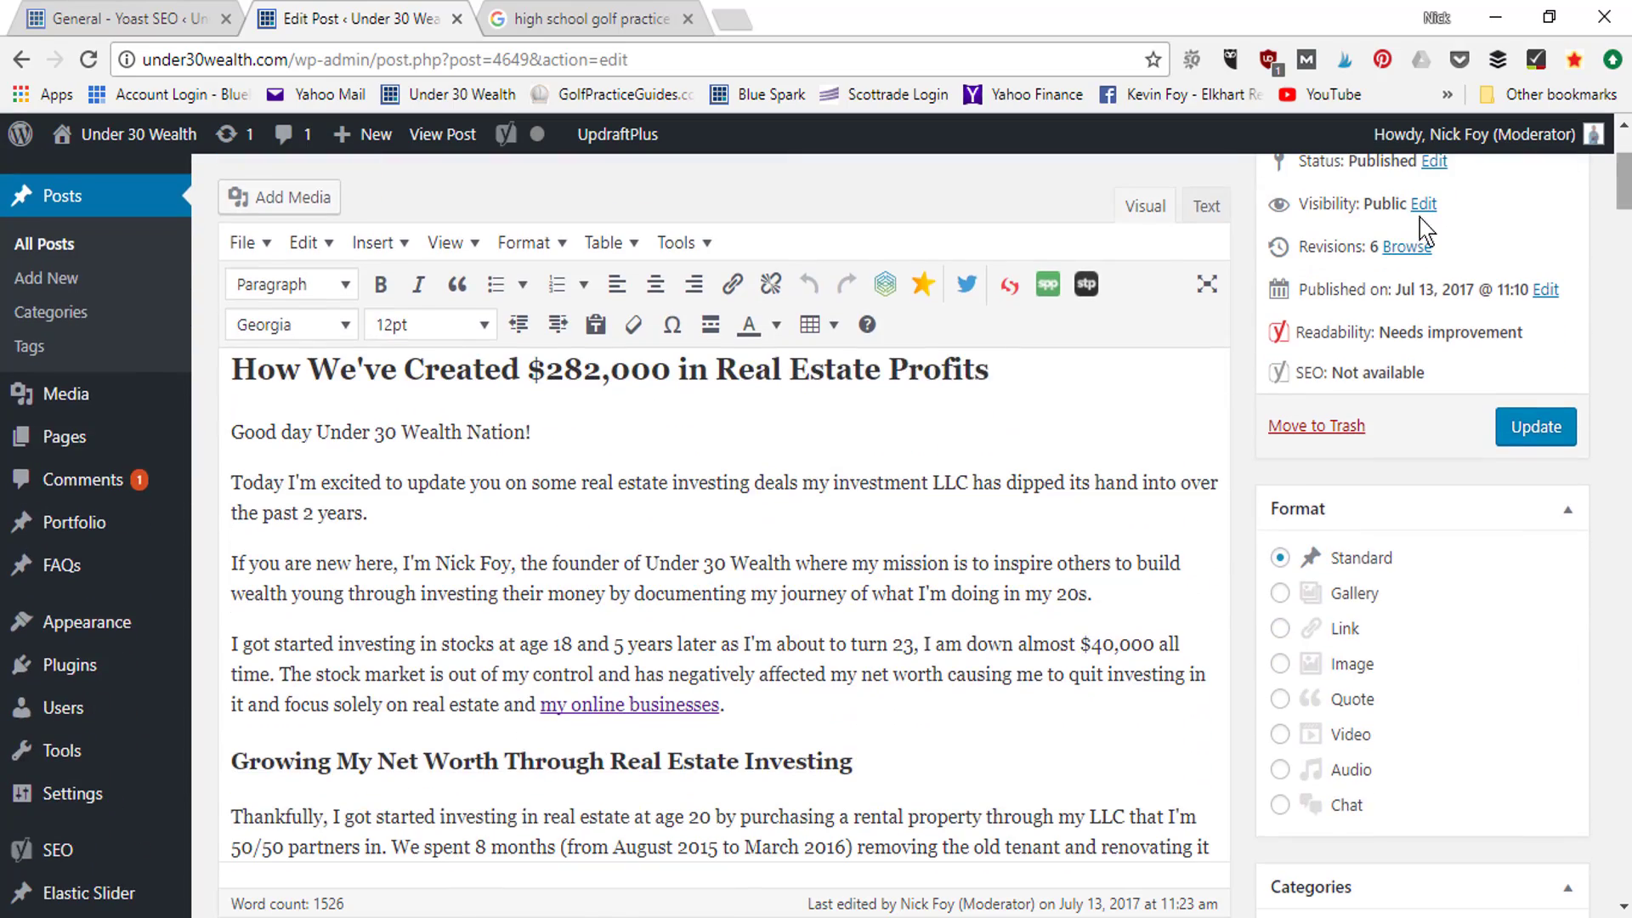
pyautogui.click(296, 373)
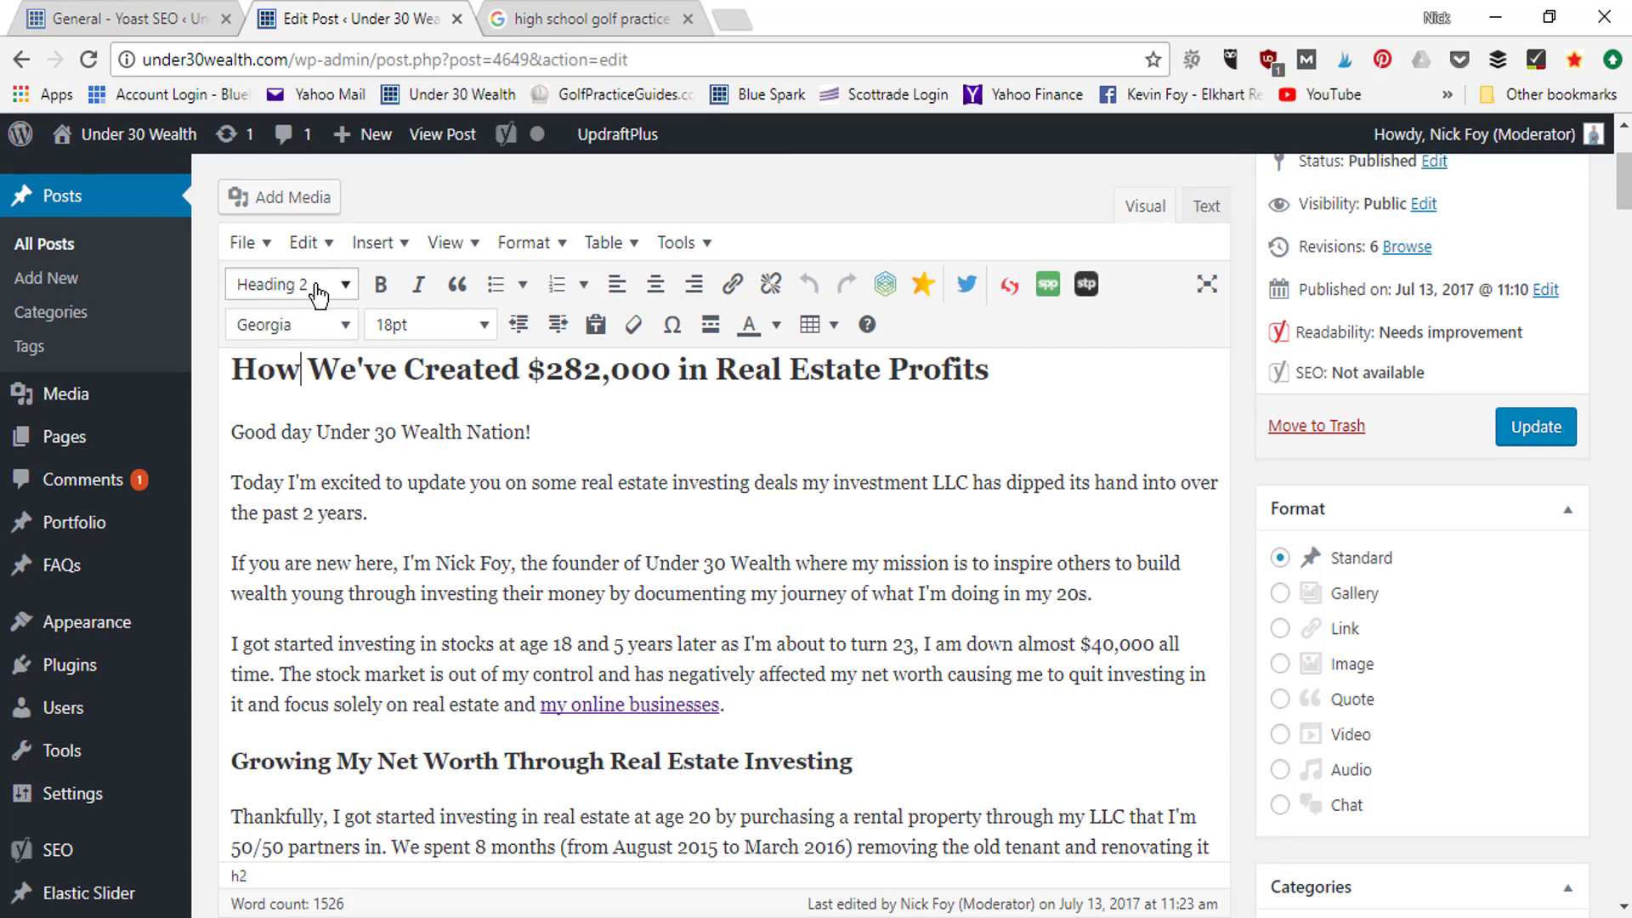
pyautogui.click(323, 466)
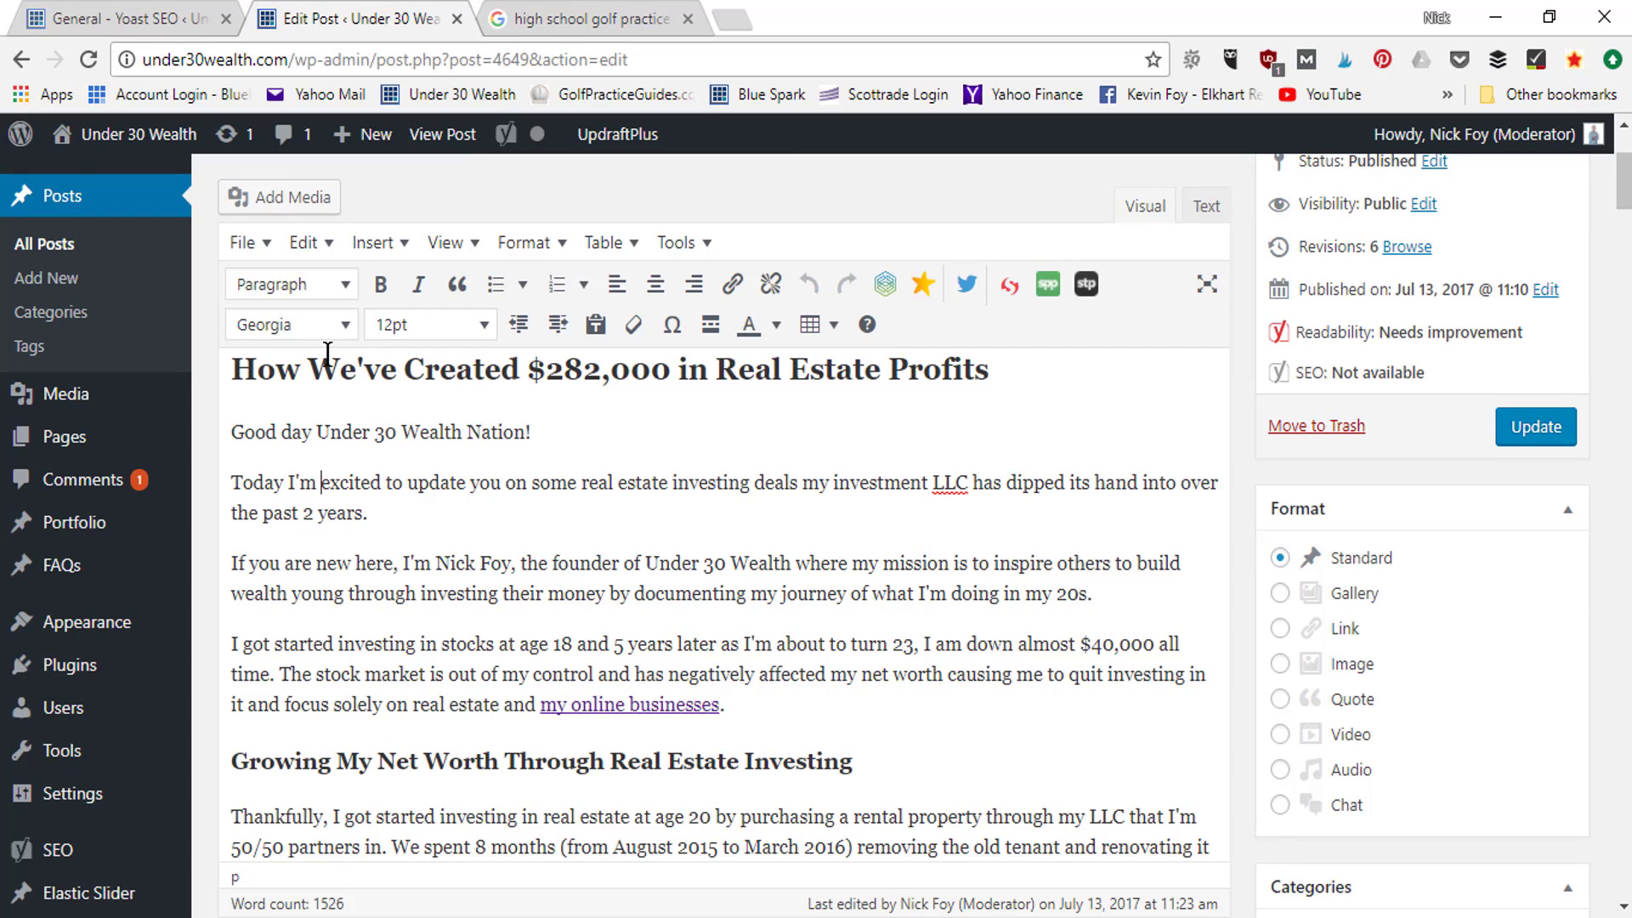
# Find the Yoast SEO box below the post content, collapse and expand it, and examine its snippet preview.
pyautogui.moveTo(1626, 200); pyautogui.dragTo(1628, 603)
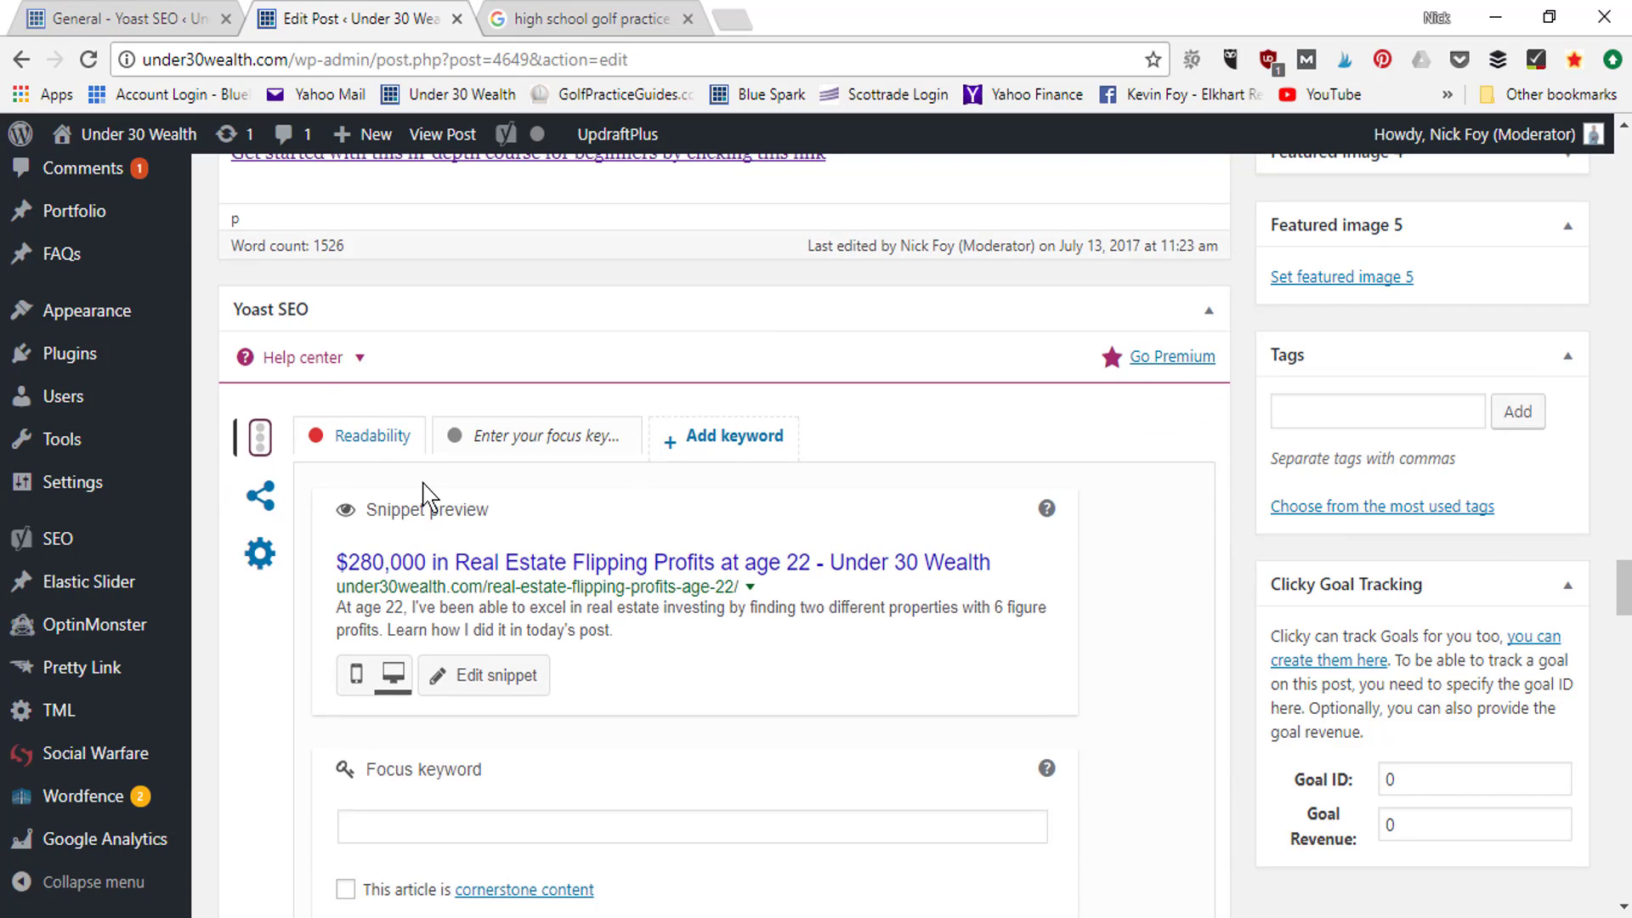
pyautogui.click(1208, 311)
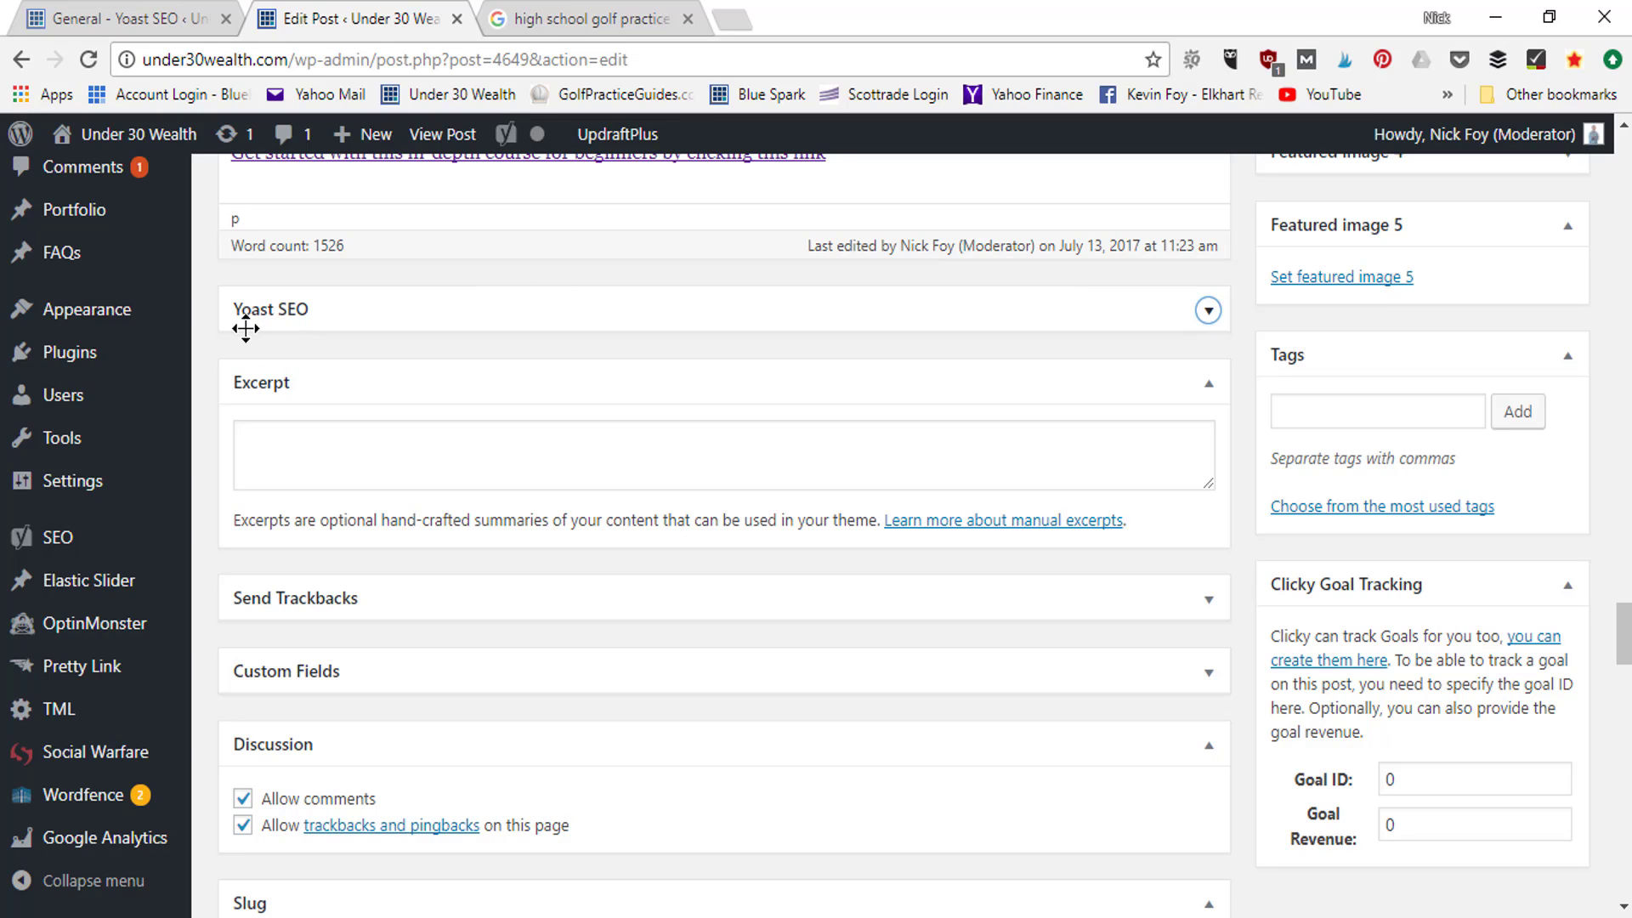
pyautogui.click(1208, 311)
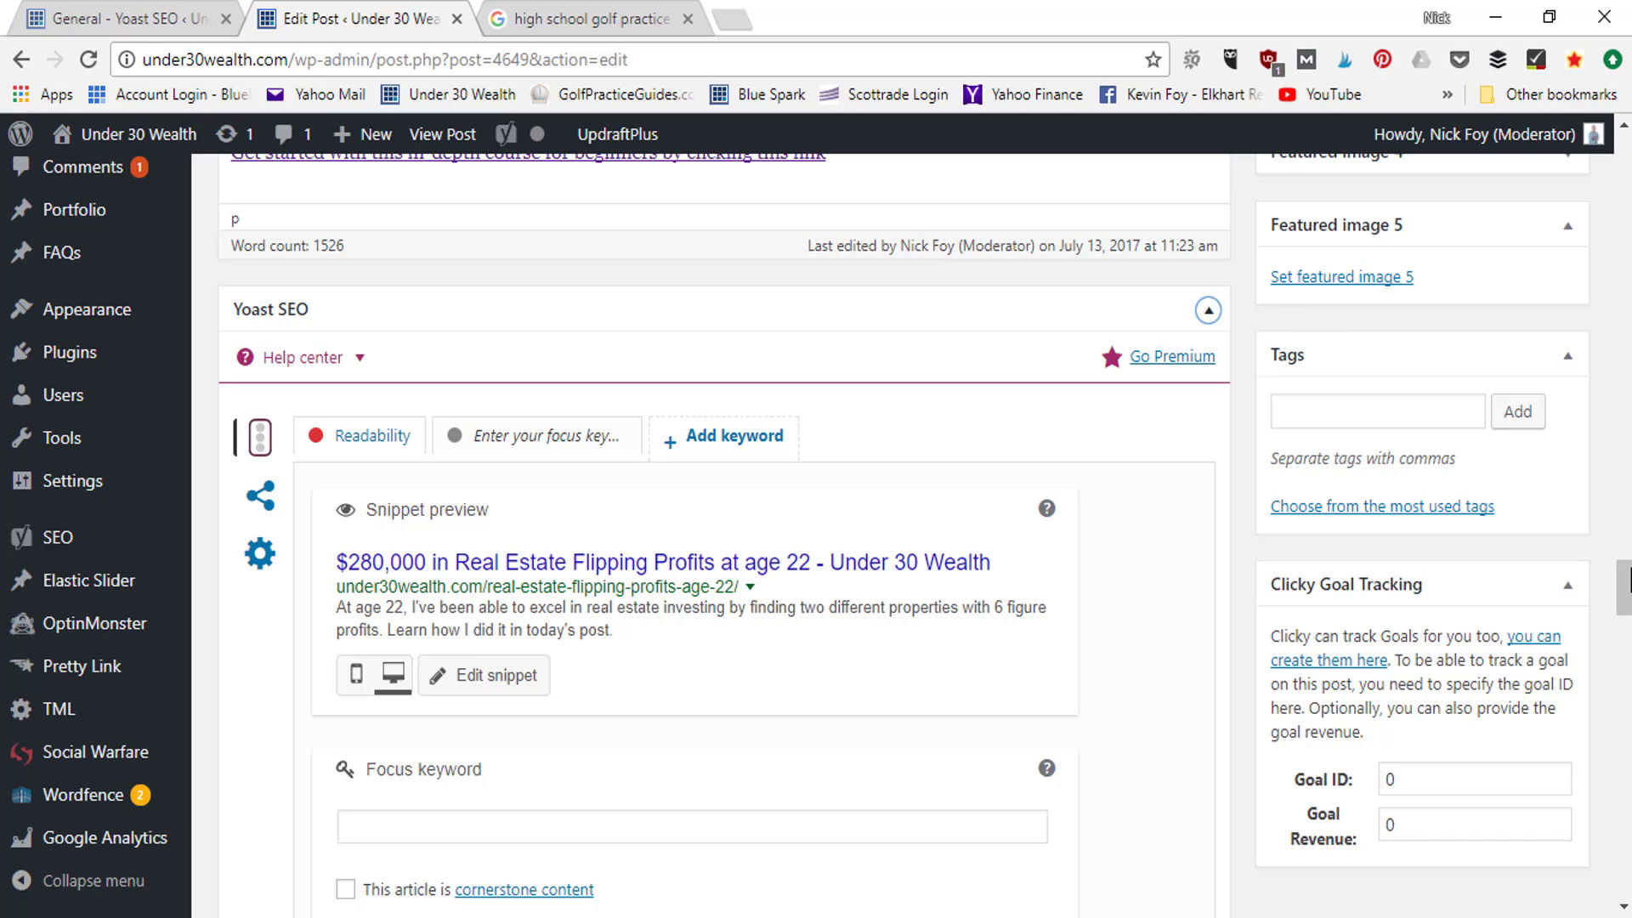
pyautogui.scroll(-1, 1628, 582)
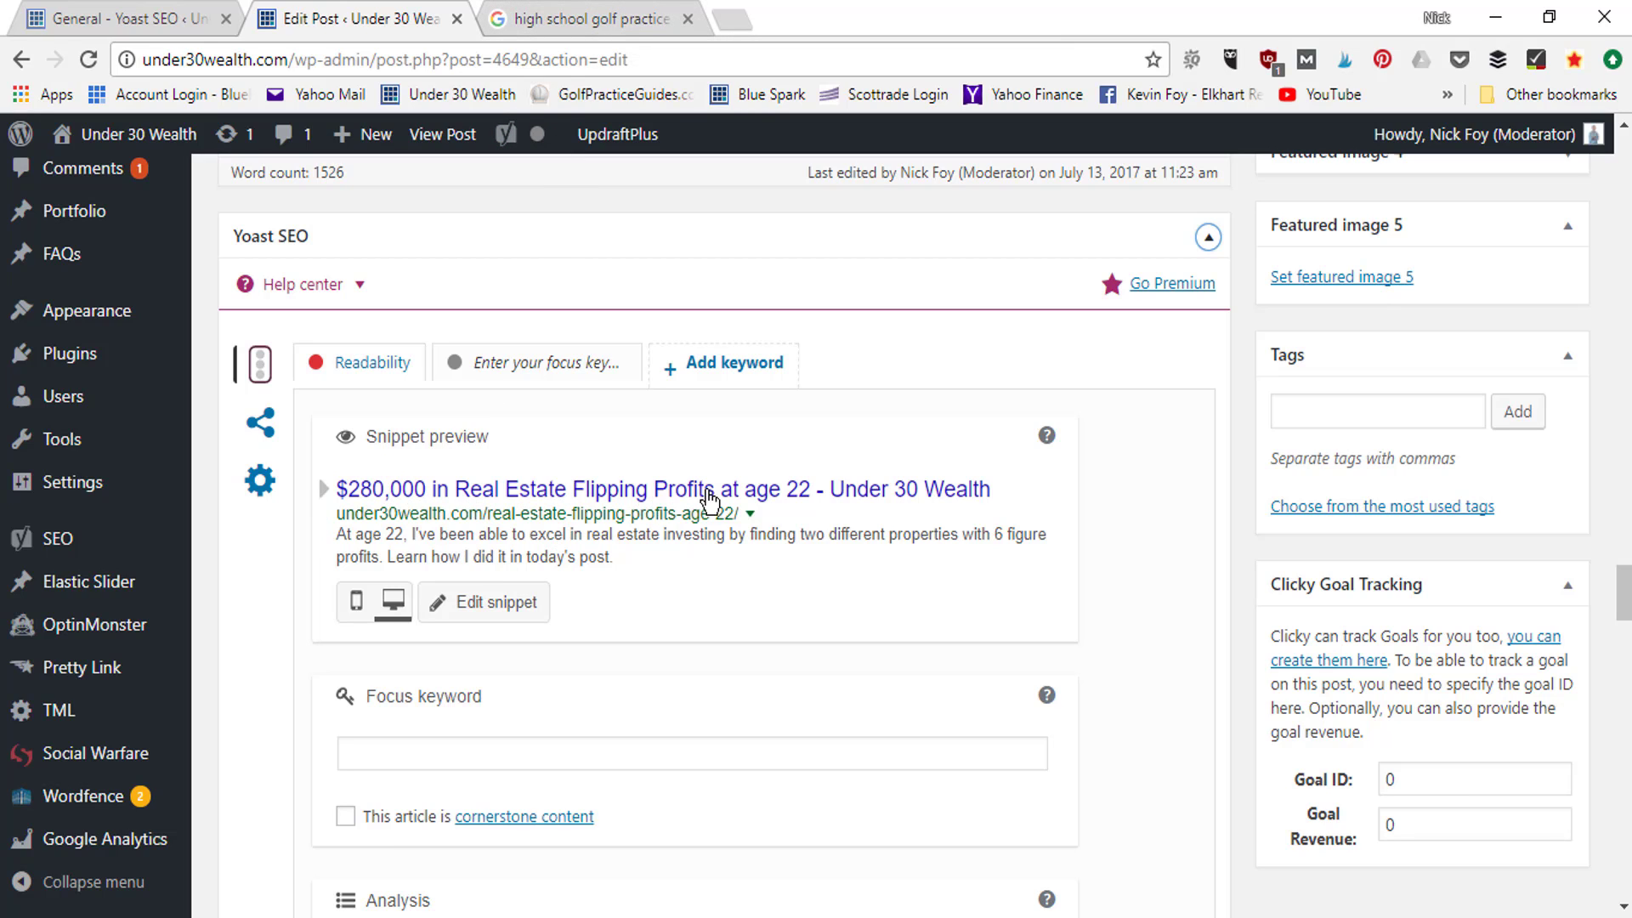
# Examine how titles, URLs and descriptions appear in the Google results for "high school golf practice plan".
pyautogui.click(640, 19)
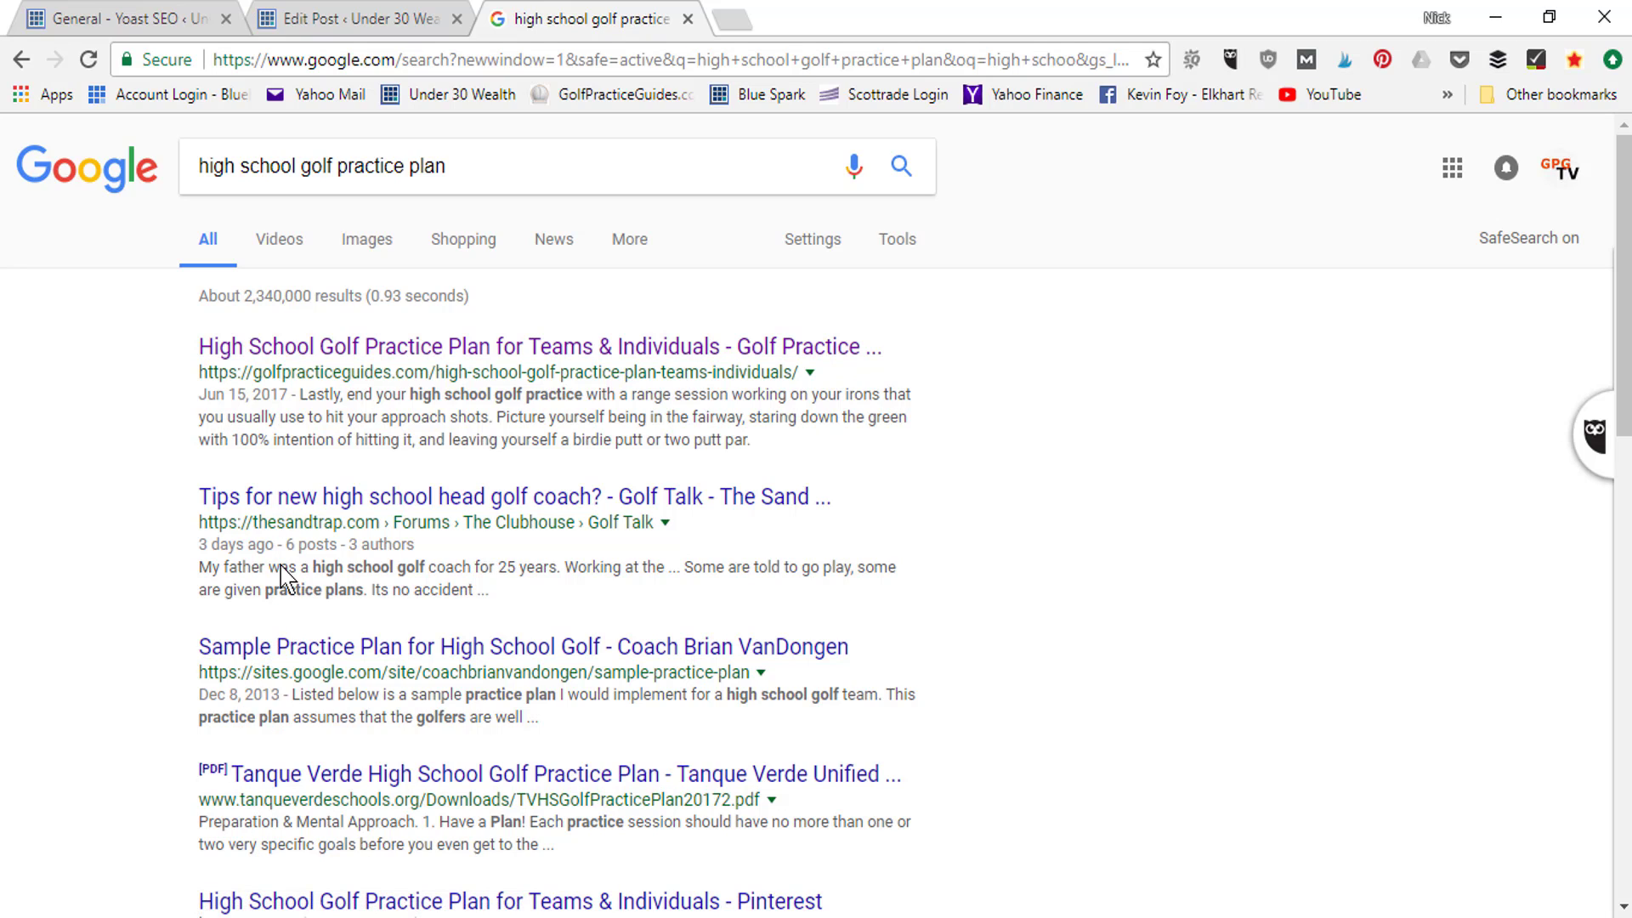
pyautogui.scroll(-9, 816, 525)
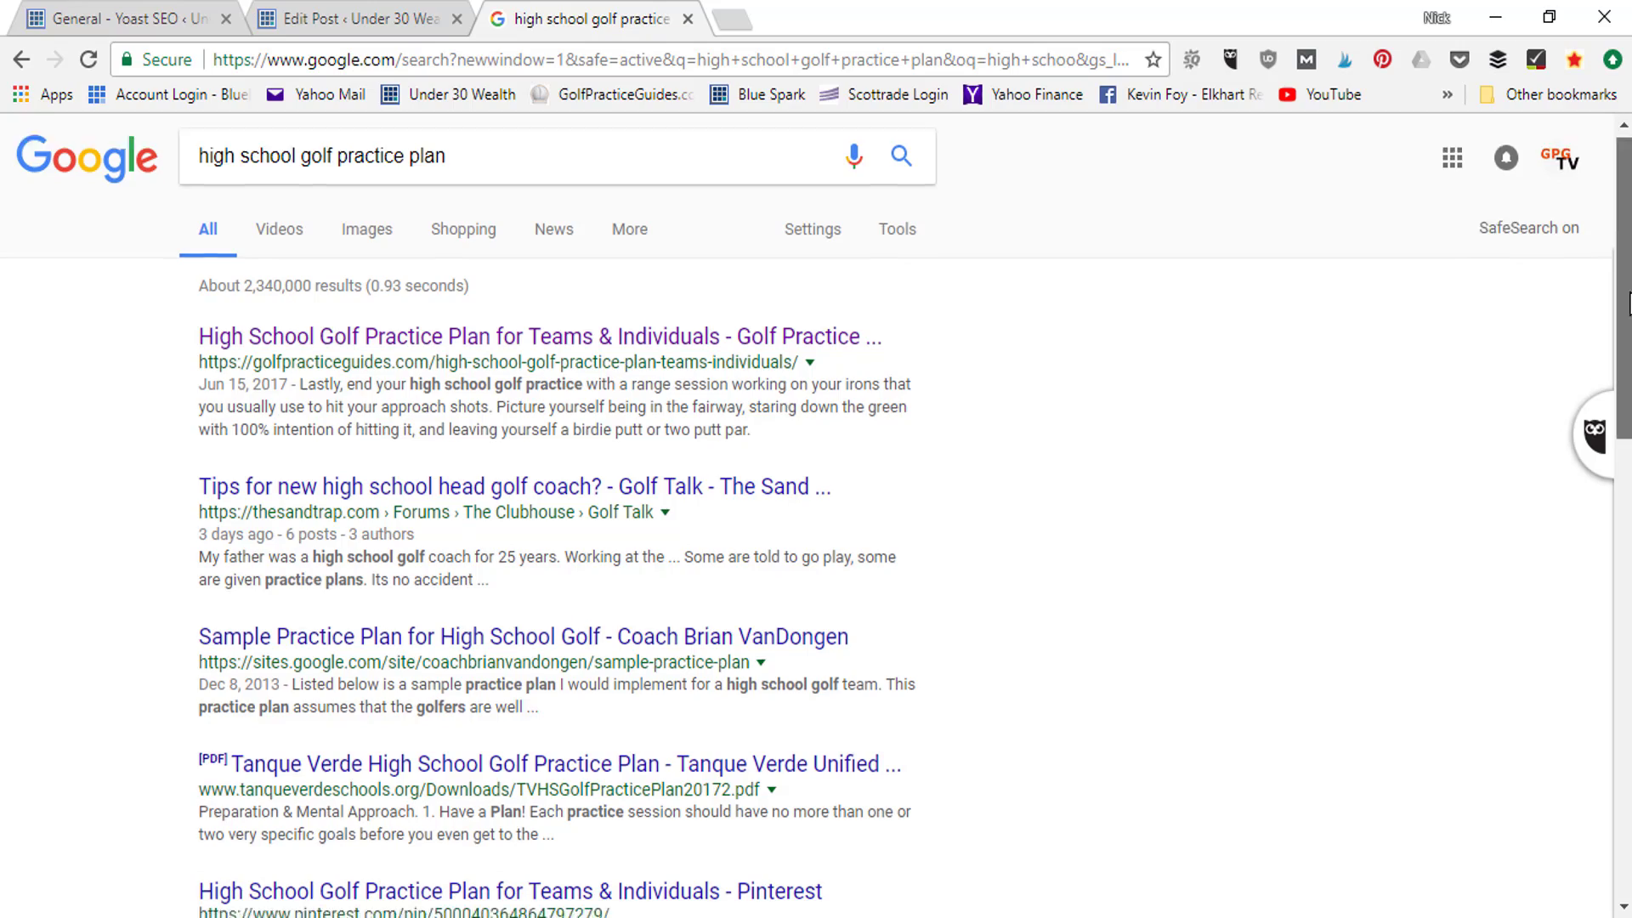
pyautogui.scroll(-2, 1307, 182)
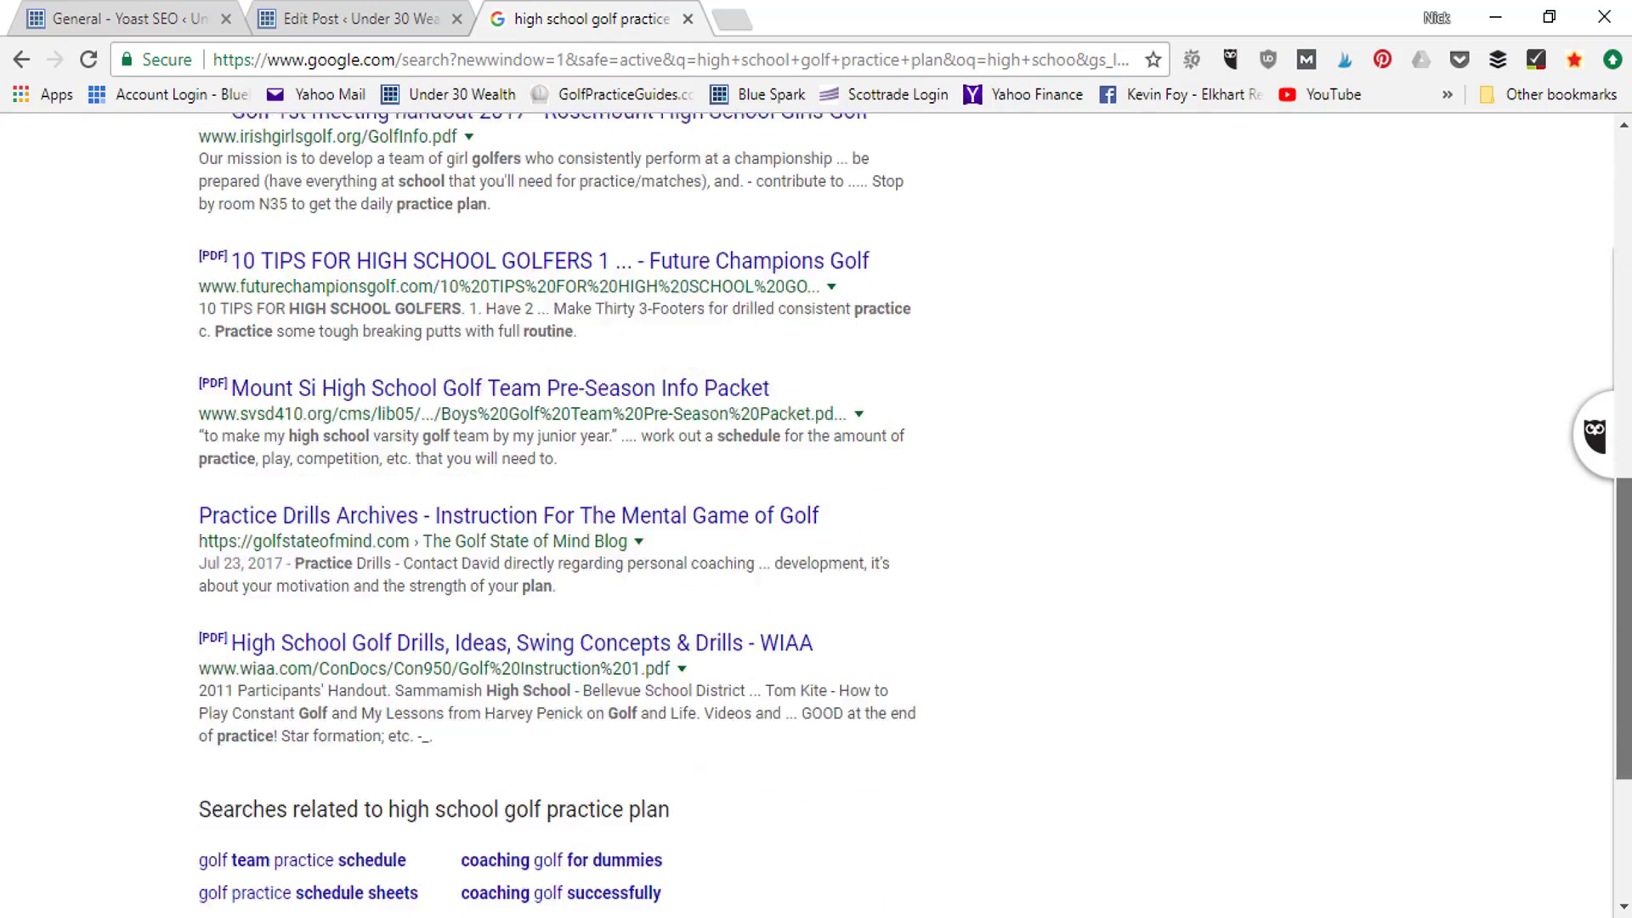
pyautogui.scroll(12, 1307, 182)
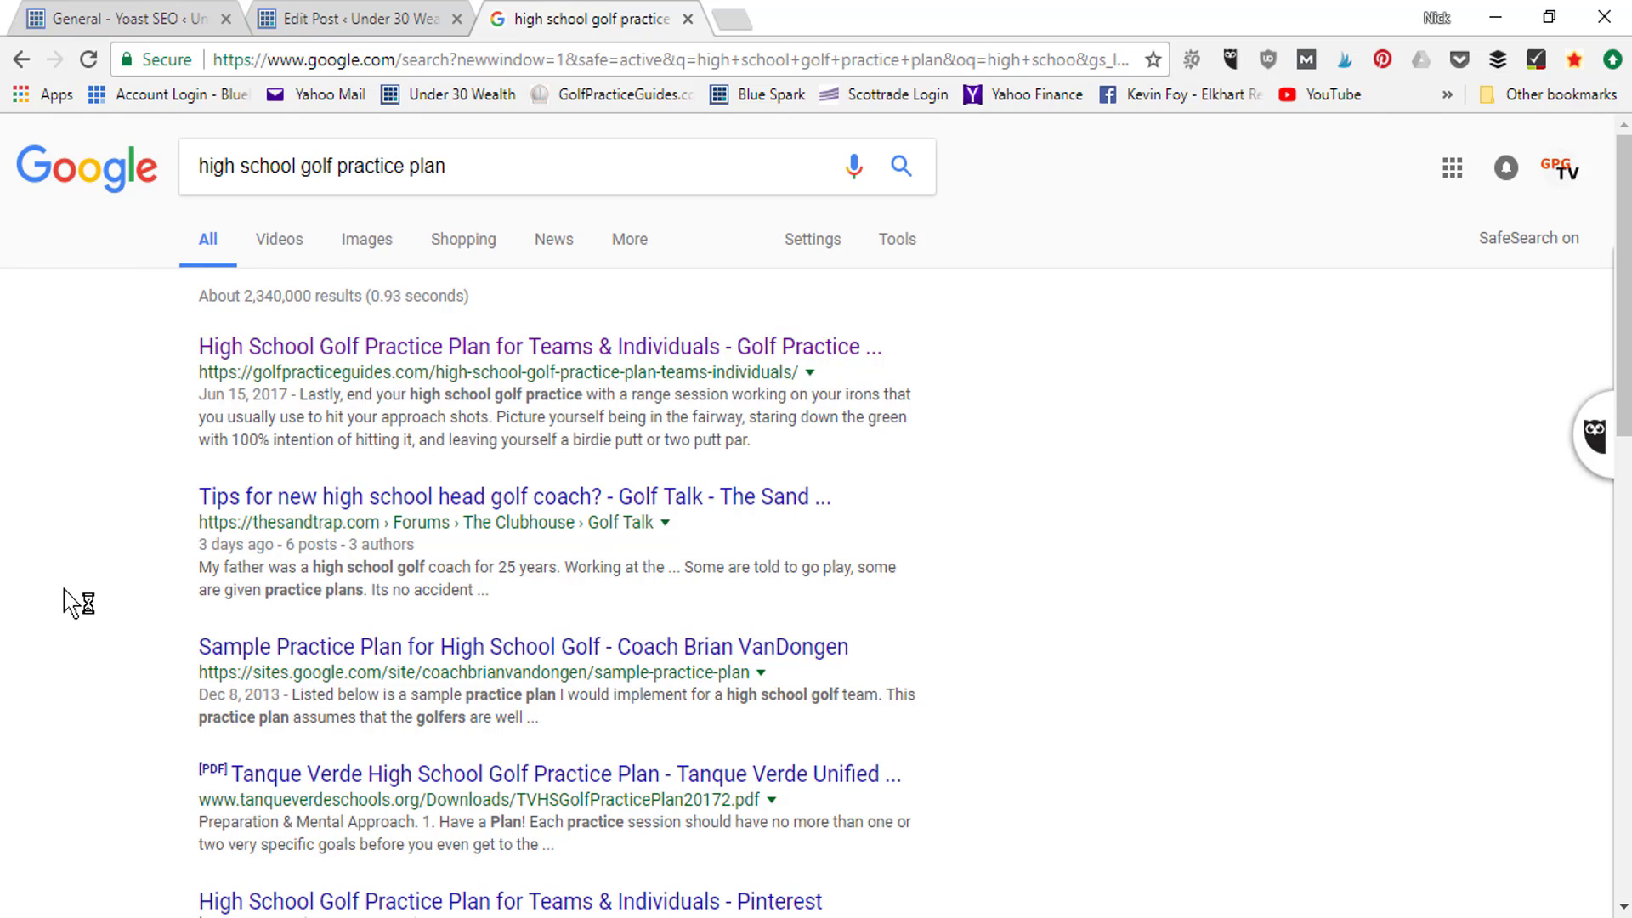
# Return to the post and open the Yoast snippet editor showing the SEO title, slug and meta description.
pyautogui.click(335, 17)
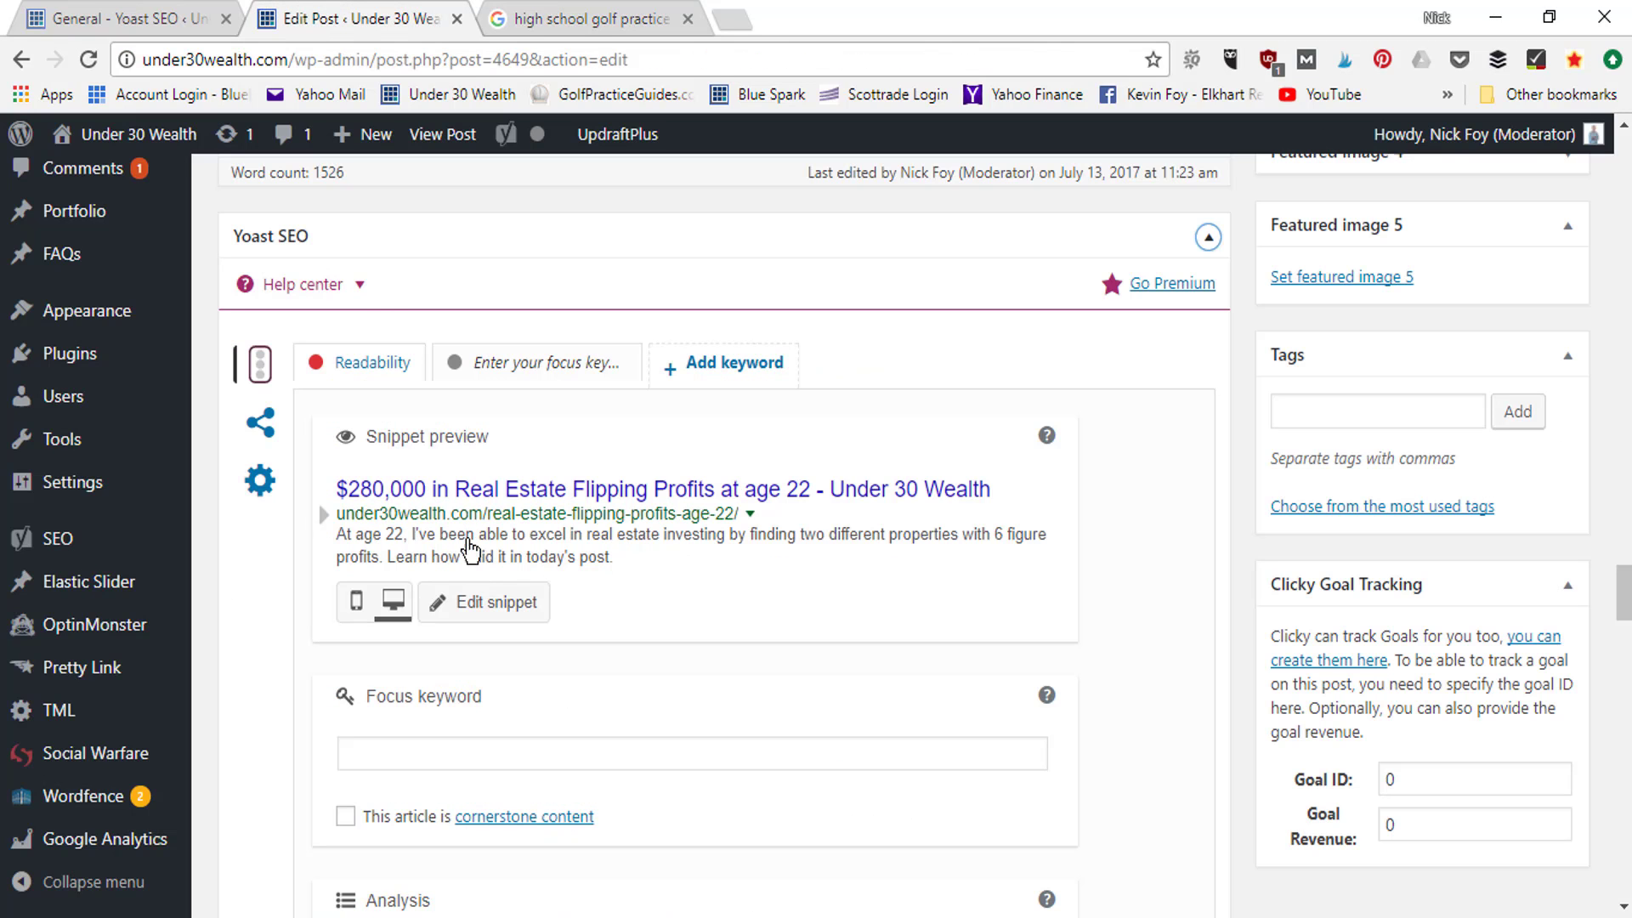
pyautogui.click(477, 602)
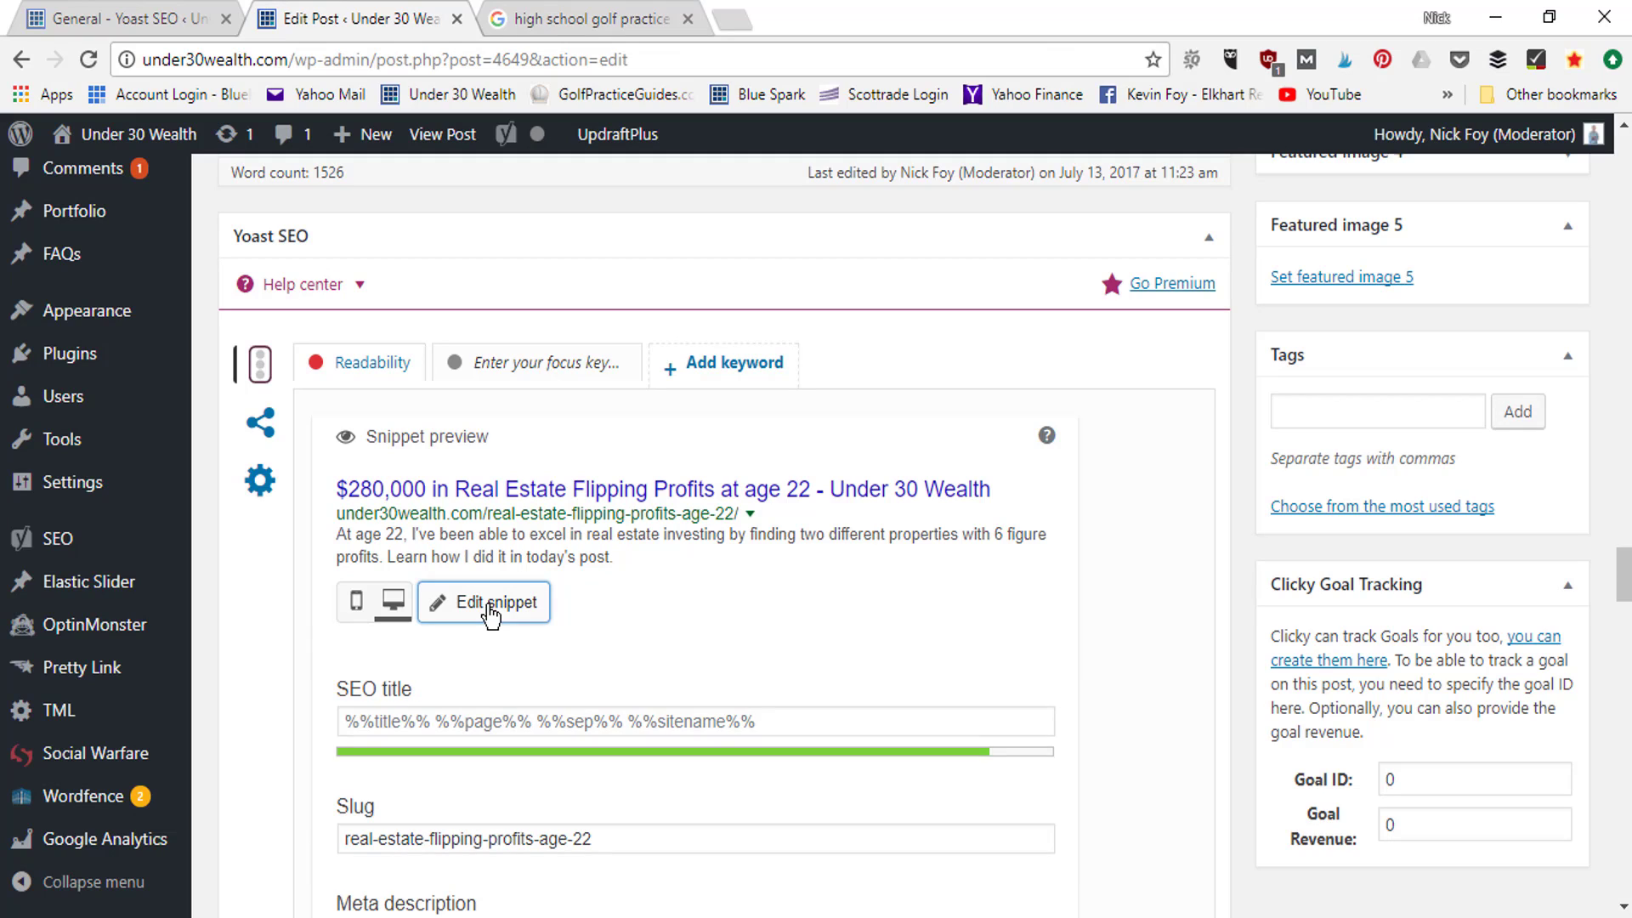
pyautogui.scroll(-2, 1625, 553)
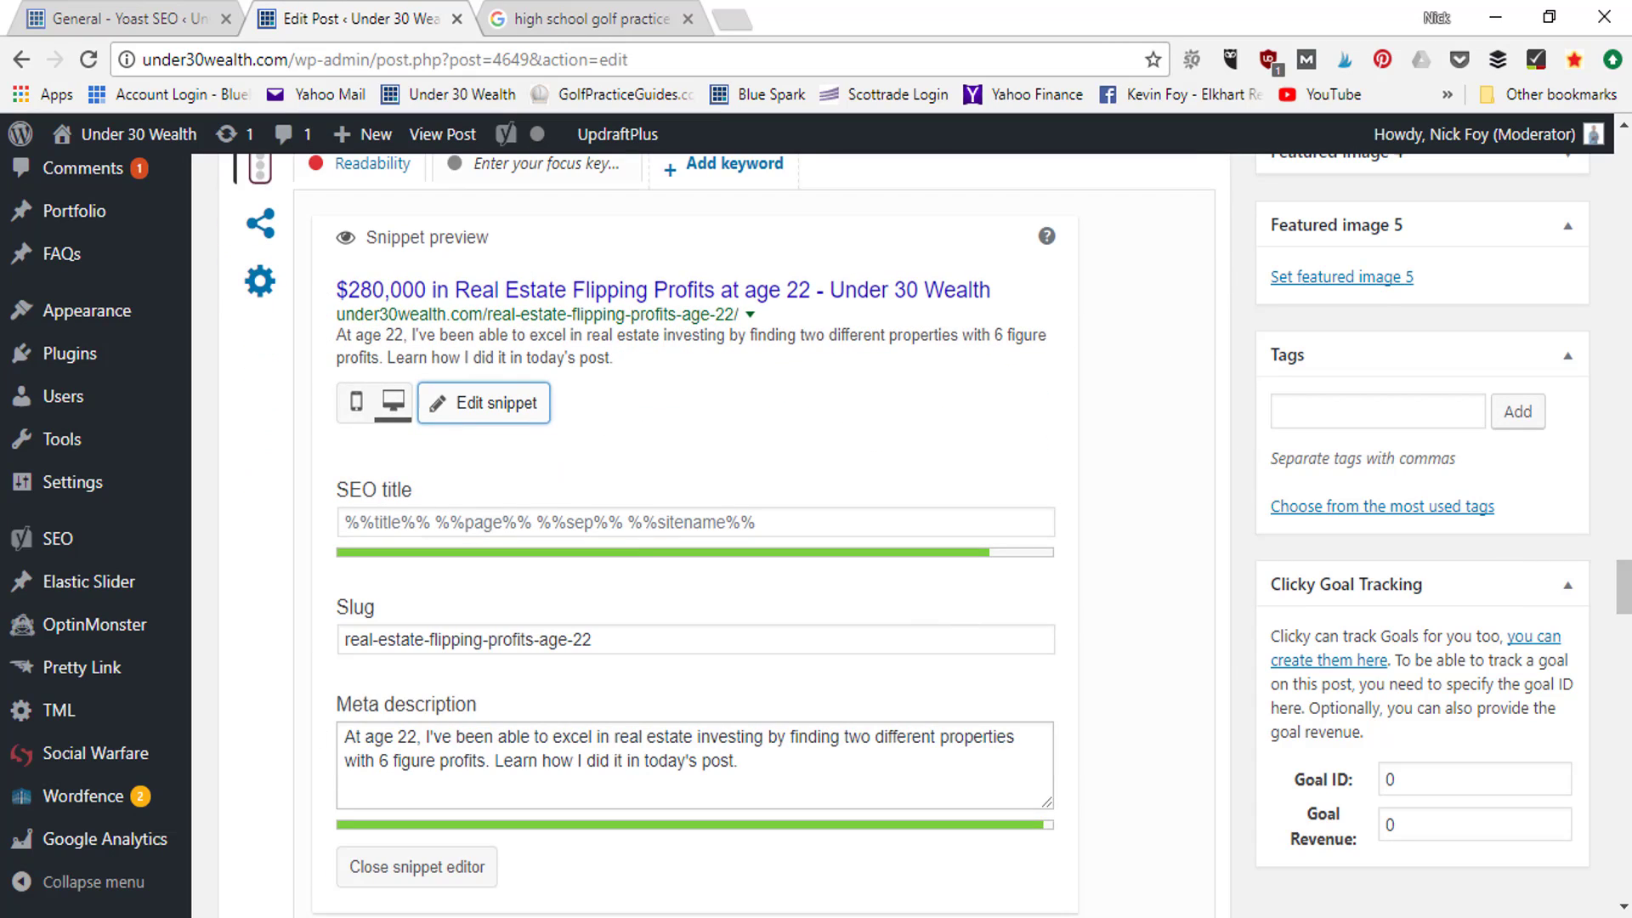
# Compare the snippet's SEO title, slug and meta description with the post's title and permalink and with the Google results.
pyautogui.moveTo(1624, 586); pyautogui.dragTo(1624, 157)
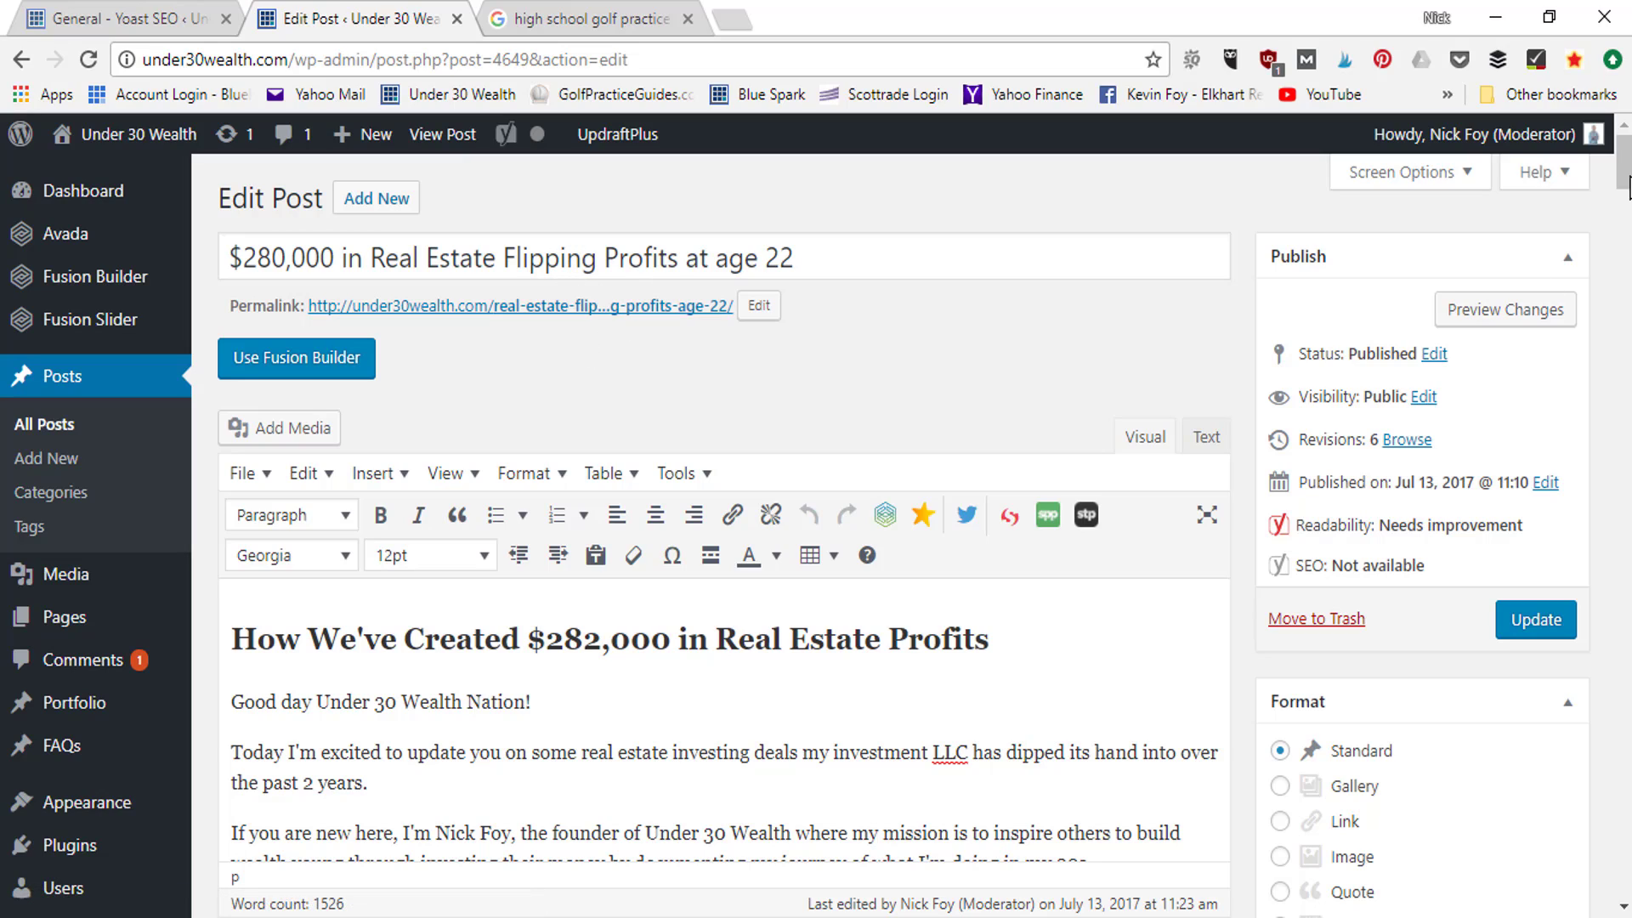
pyautogui.moveTo(1627, 189); pyautogui.dragTo(1629, 588)
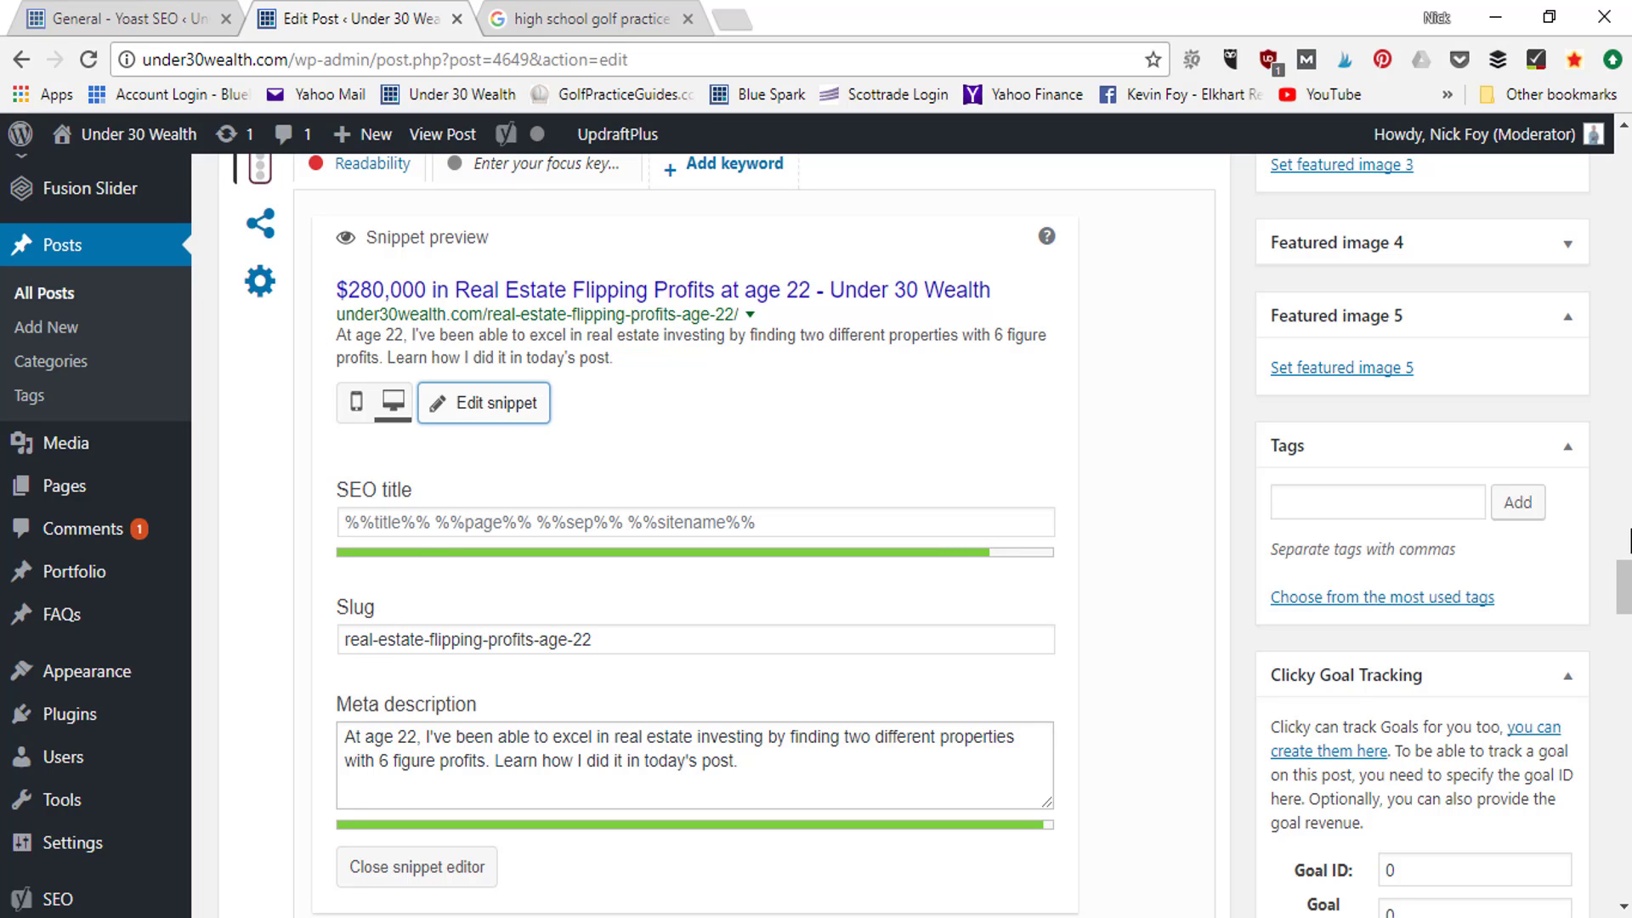
pyautogui.scroll(-1, 1625, 595)
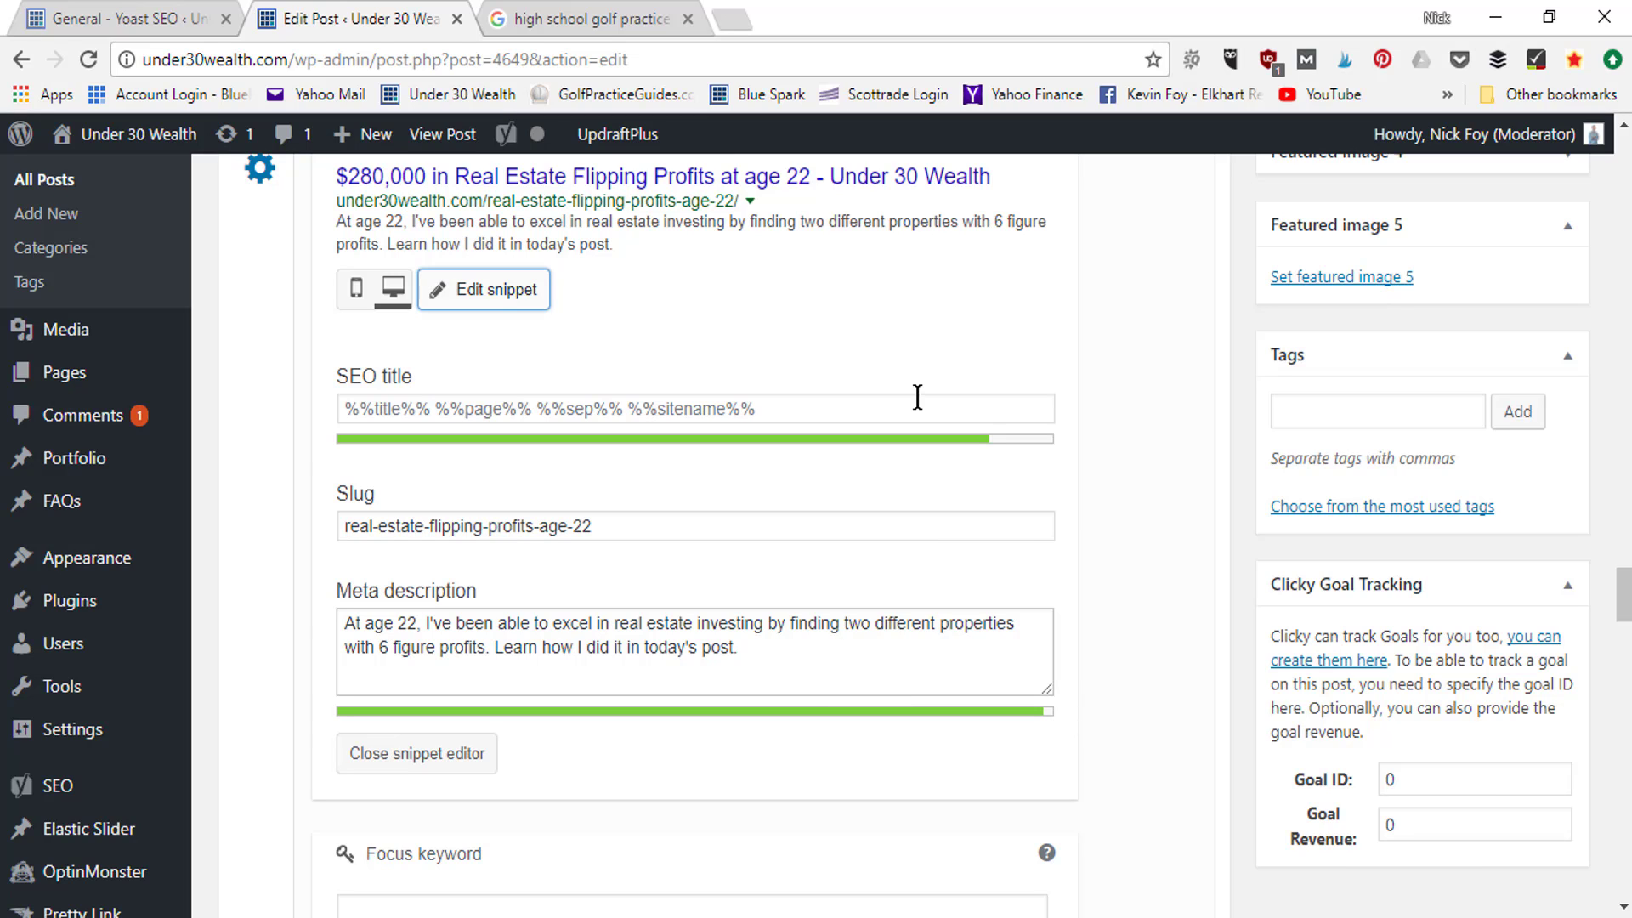
pyautogui.click(590, 15)
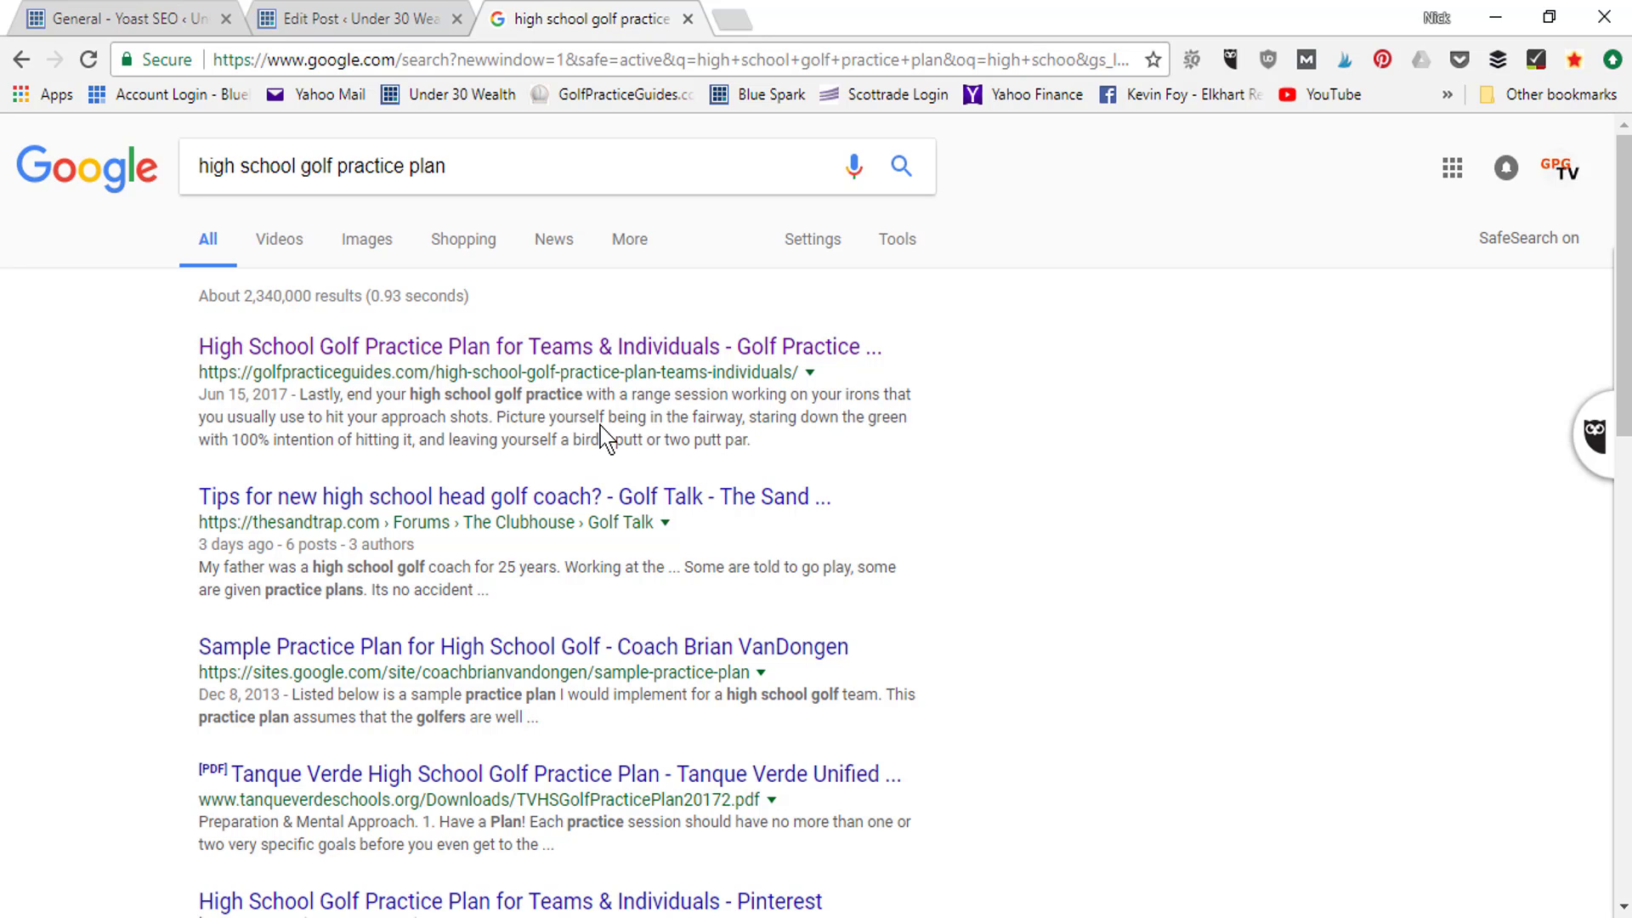
pyautogui.click(425, 25)
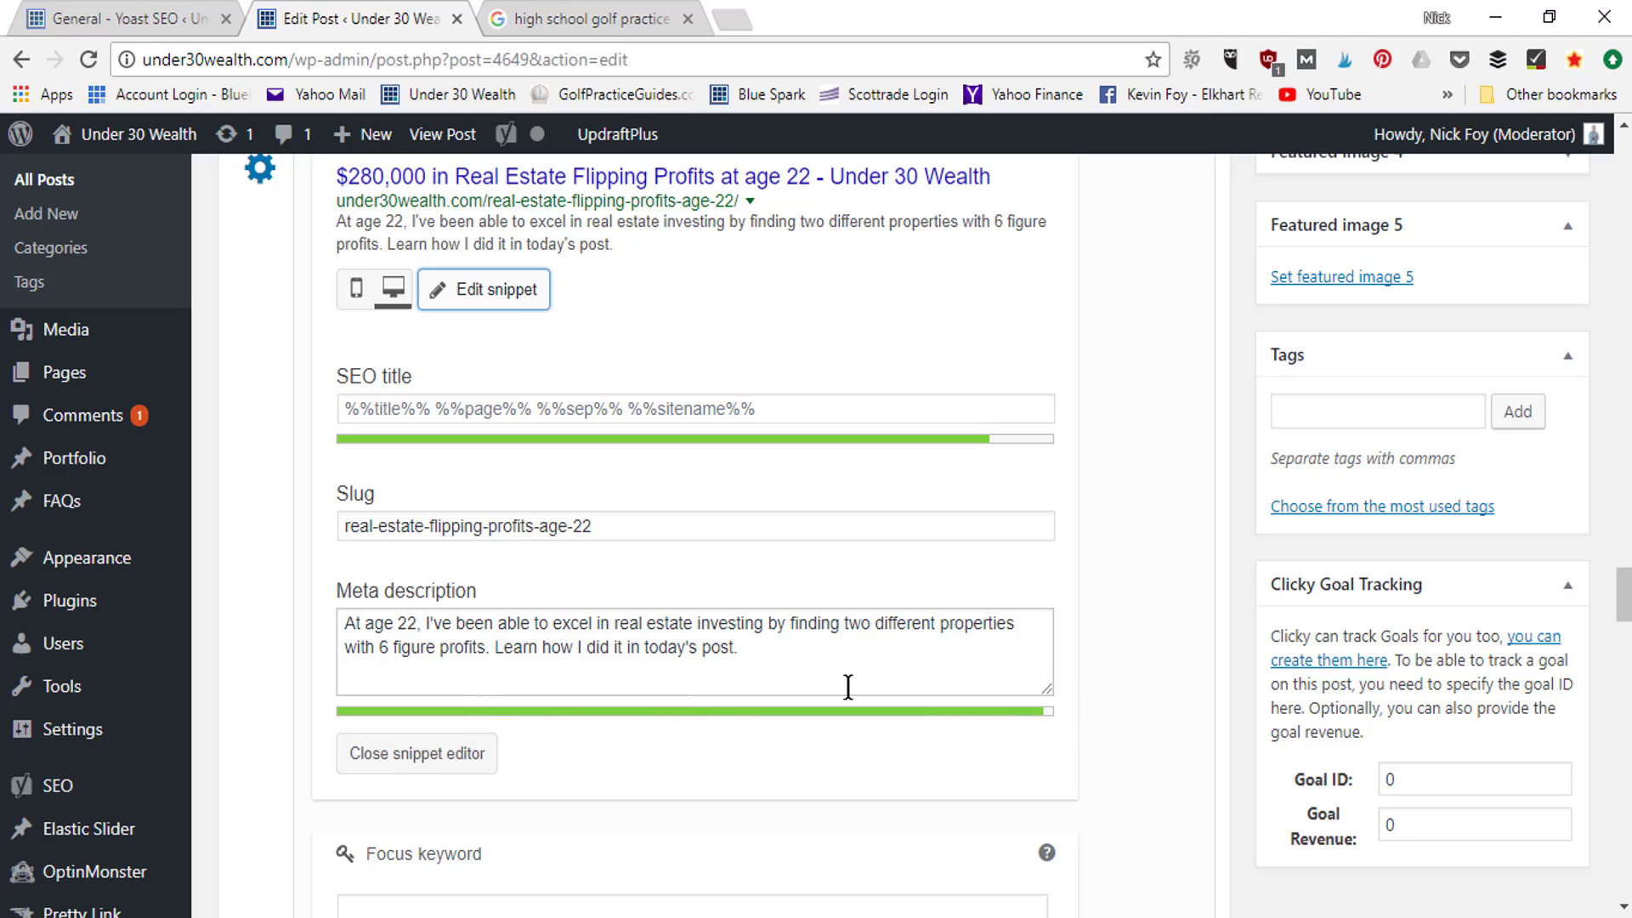
# Review the Yoast SEO analysis checklist beneath the focus keyword field against the post's title and content.
pyautogui.moveTo(1625, 617); pyautogui.dragTo(1628, 646)
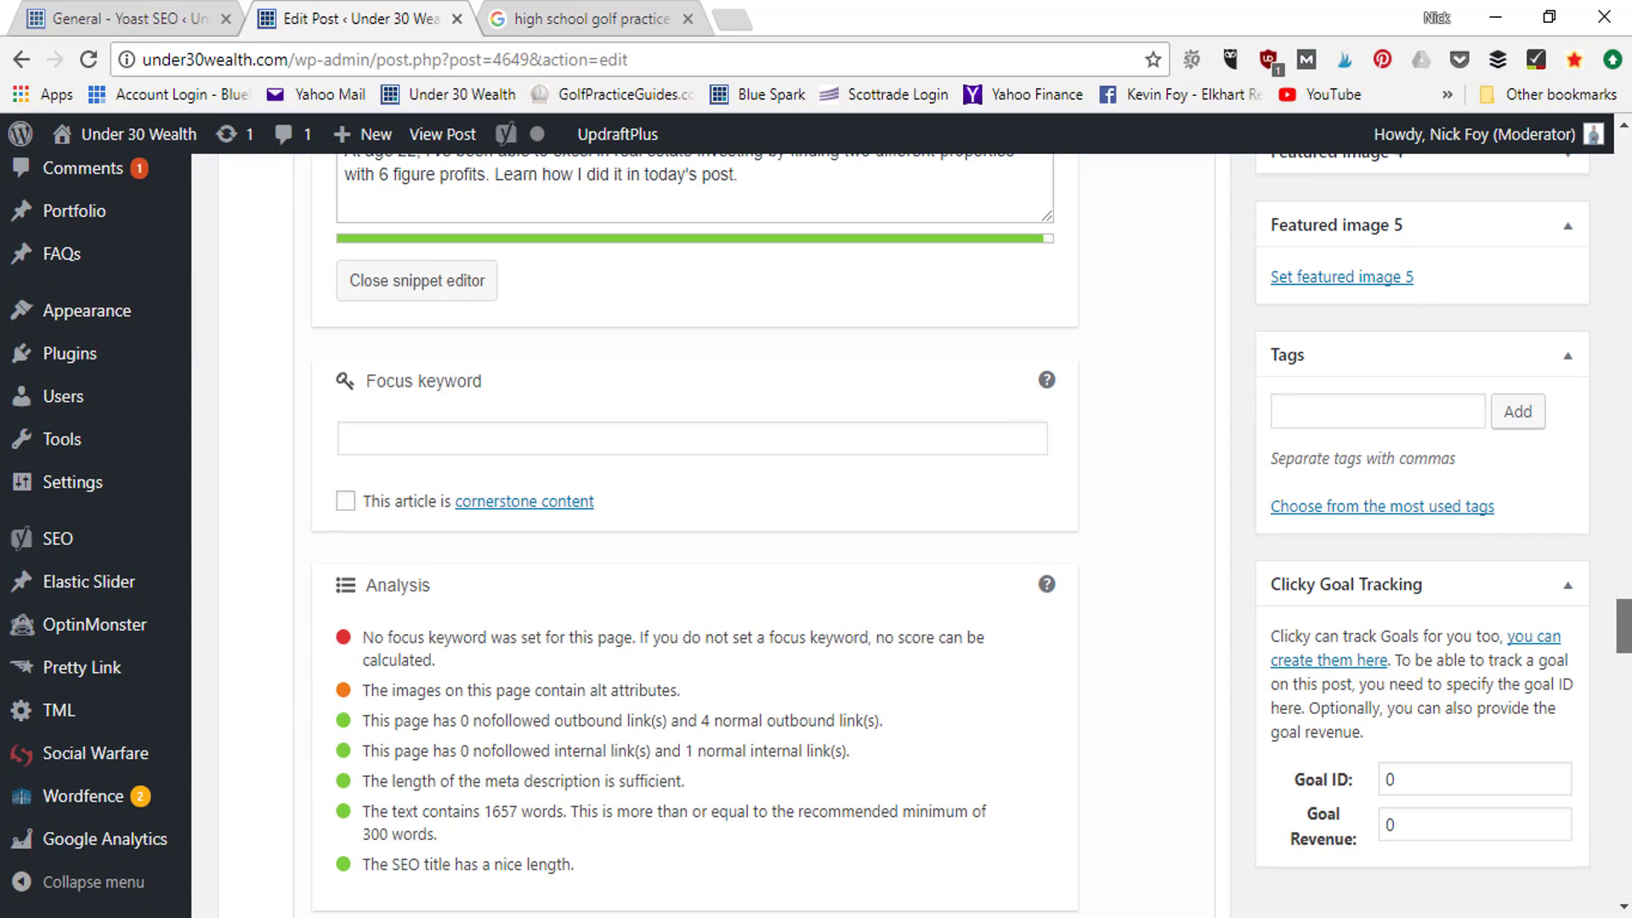
pyautogui.scroll(-3, 740, 581)
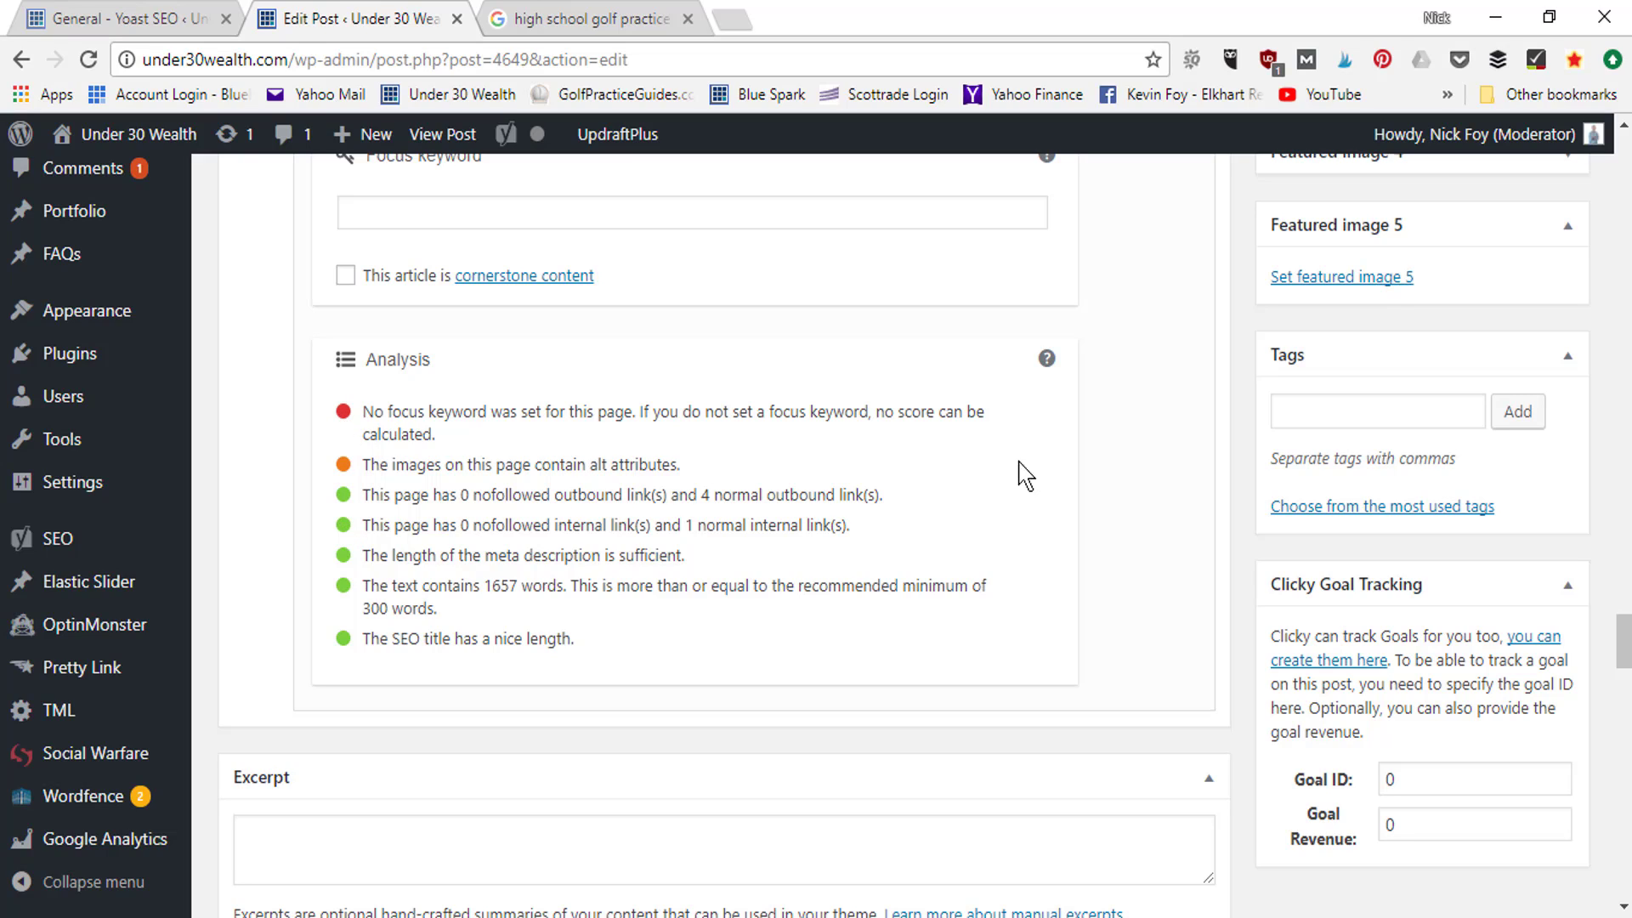
pyautogui.scroll(2, 1624, 663)
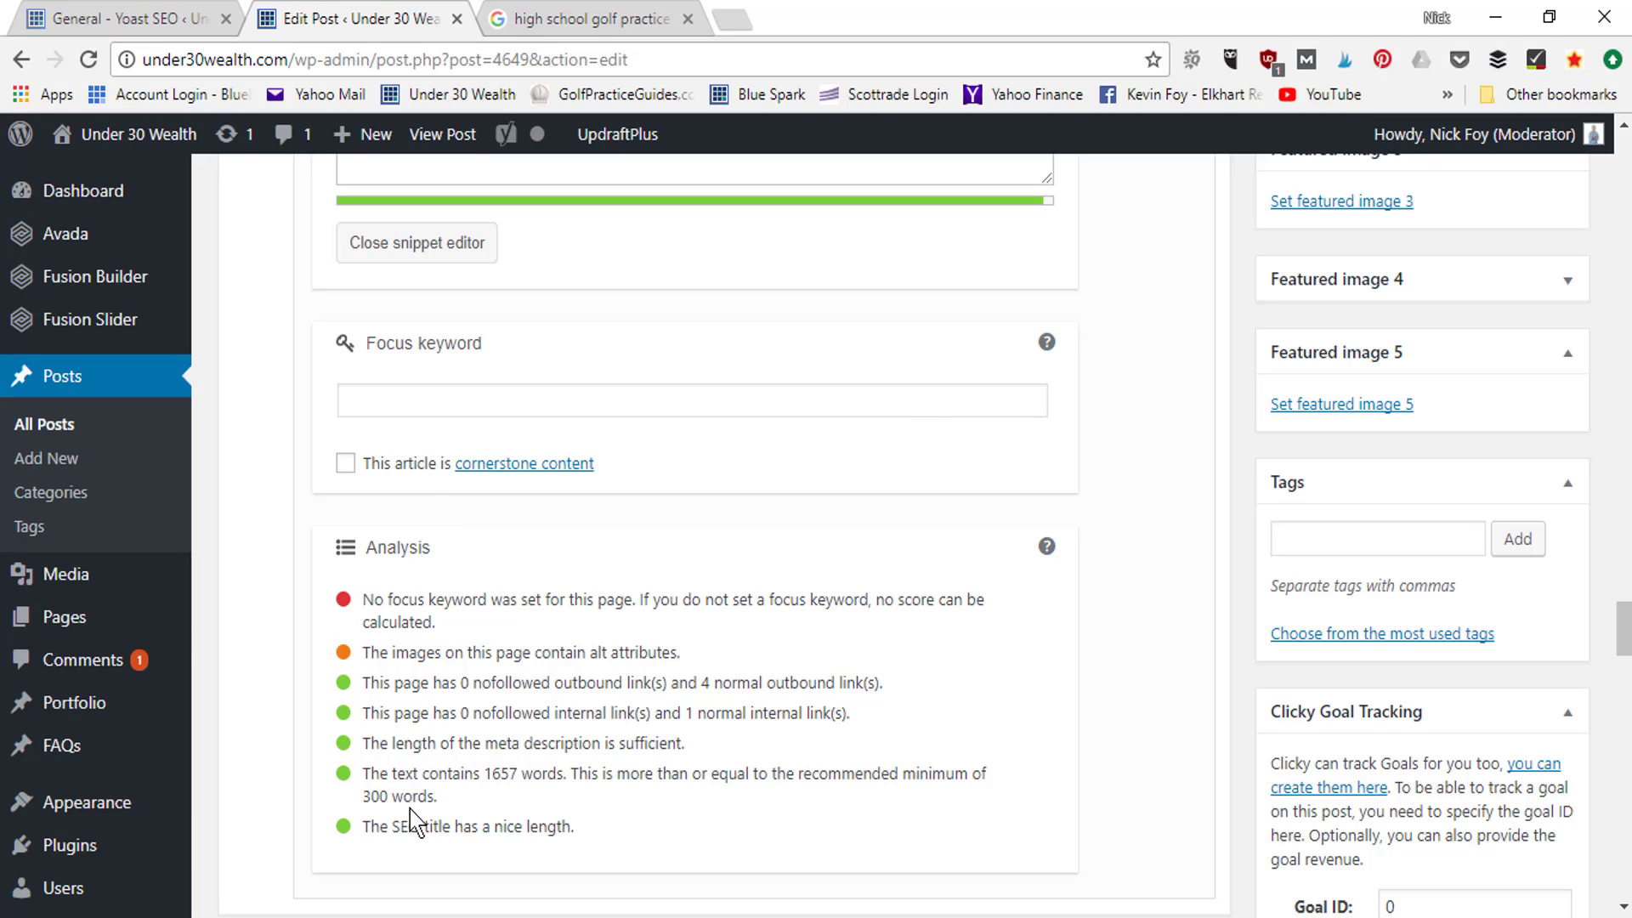
pyautogui.moveTo(1624, 629); pyautogui.dragTo(1623, 162)
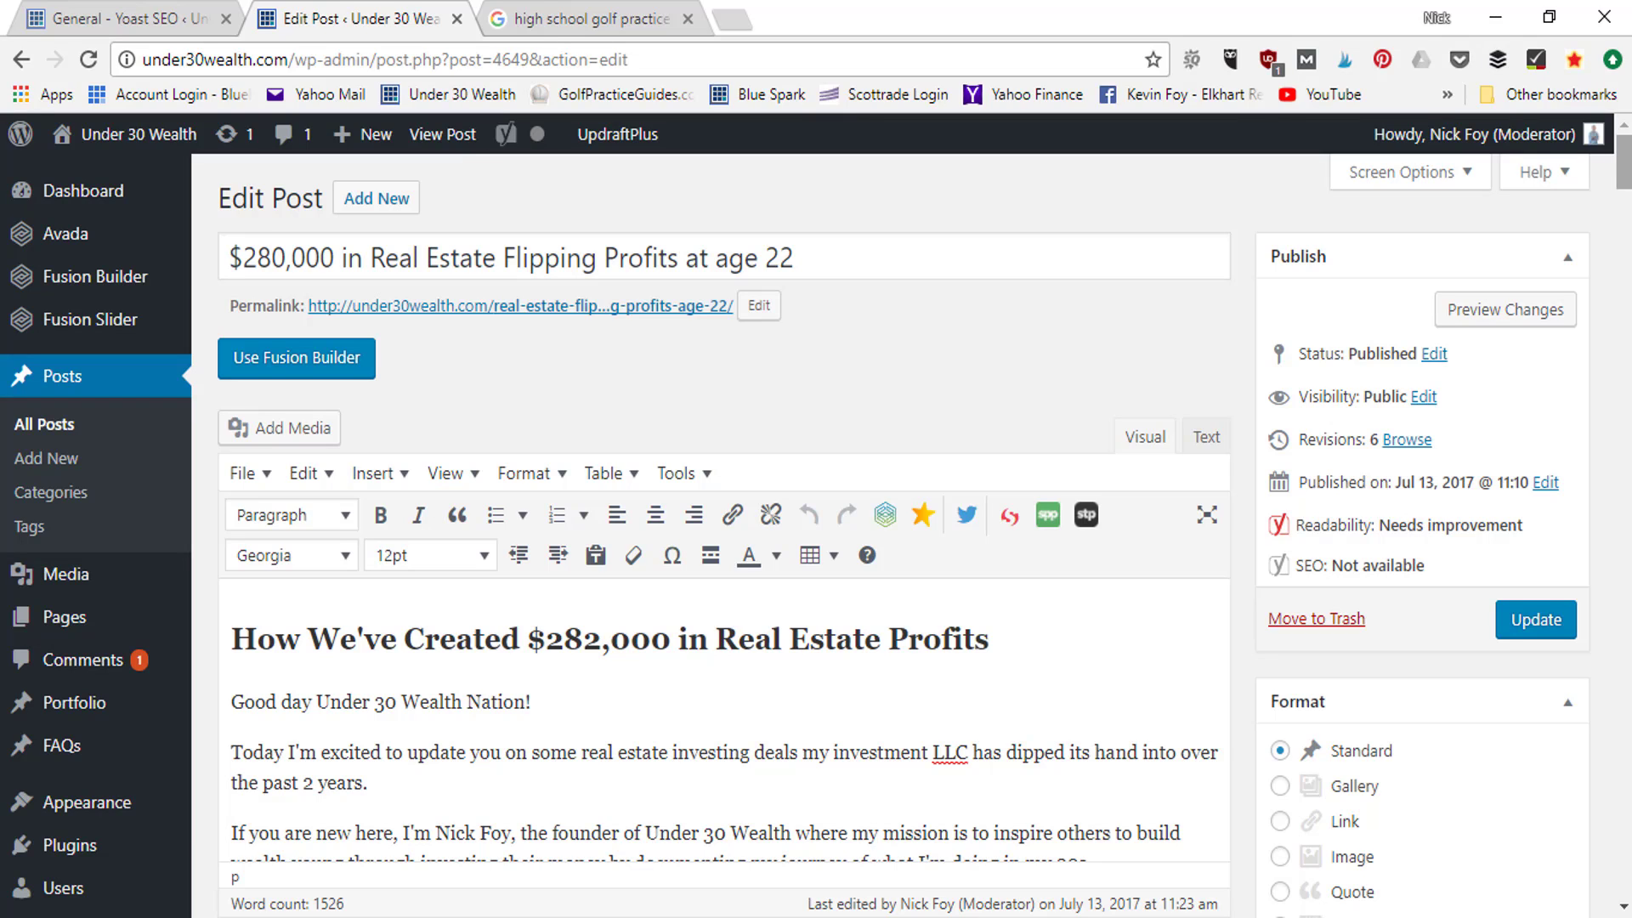
pyautogui.moveTo(1628, 166); pyautogui.dragTo(1628, 629)
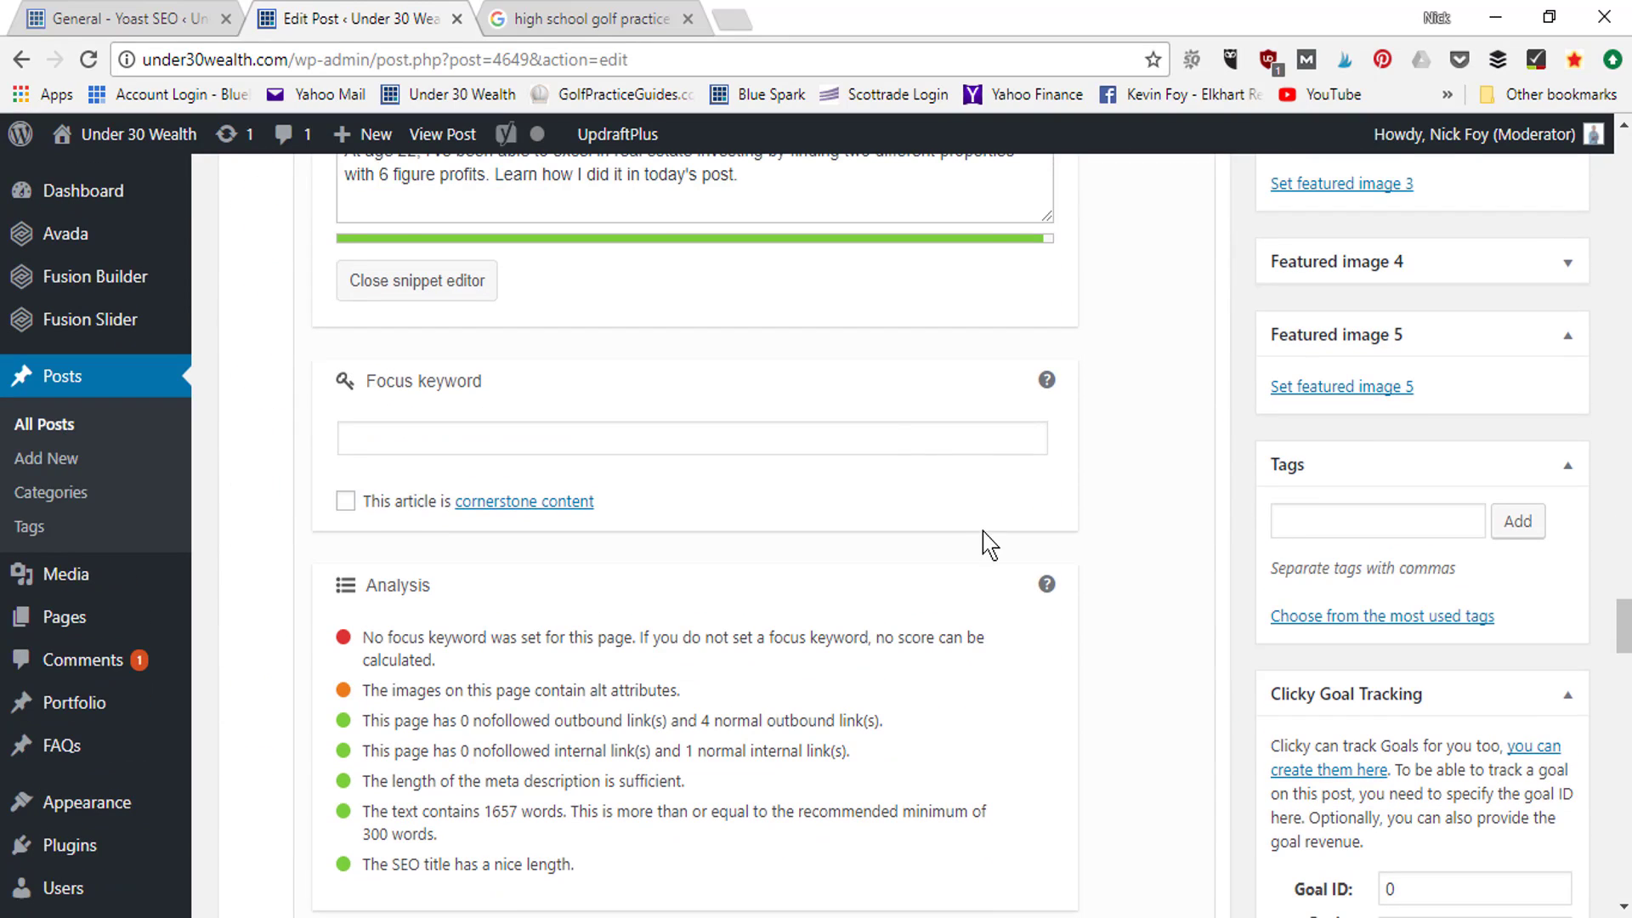
# Set the post's focus keyword to "real estate investing tips for beginners".
pyautogui.click(893, 440)
pyautogui.write('rea')
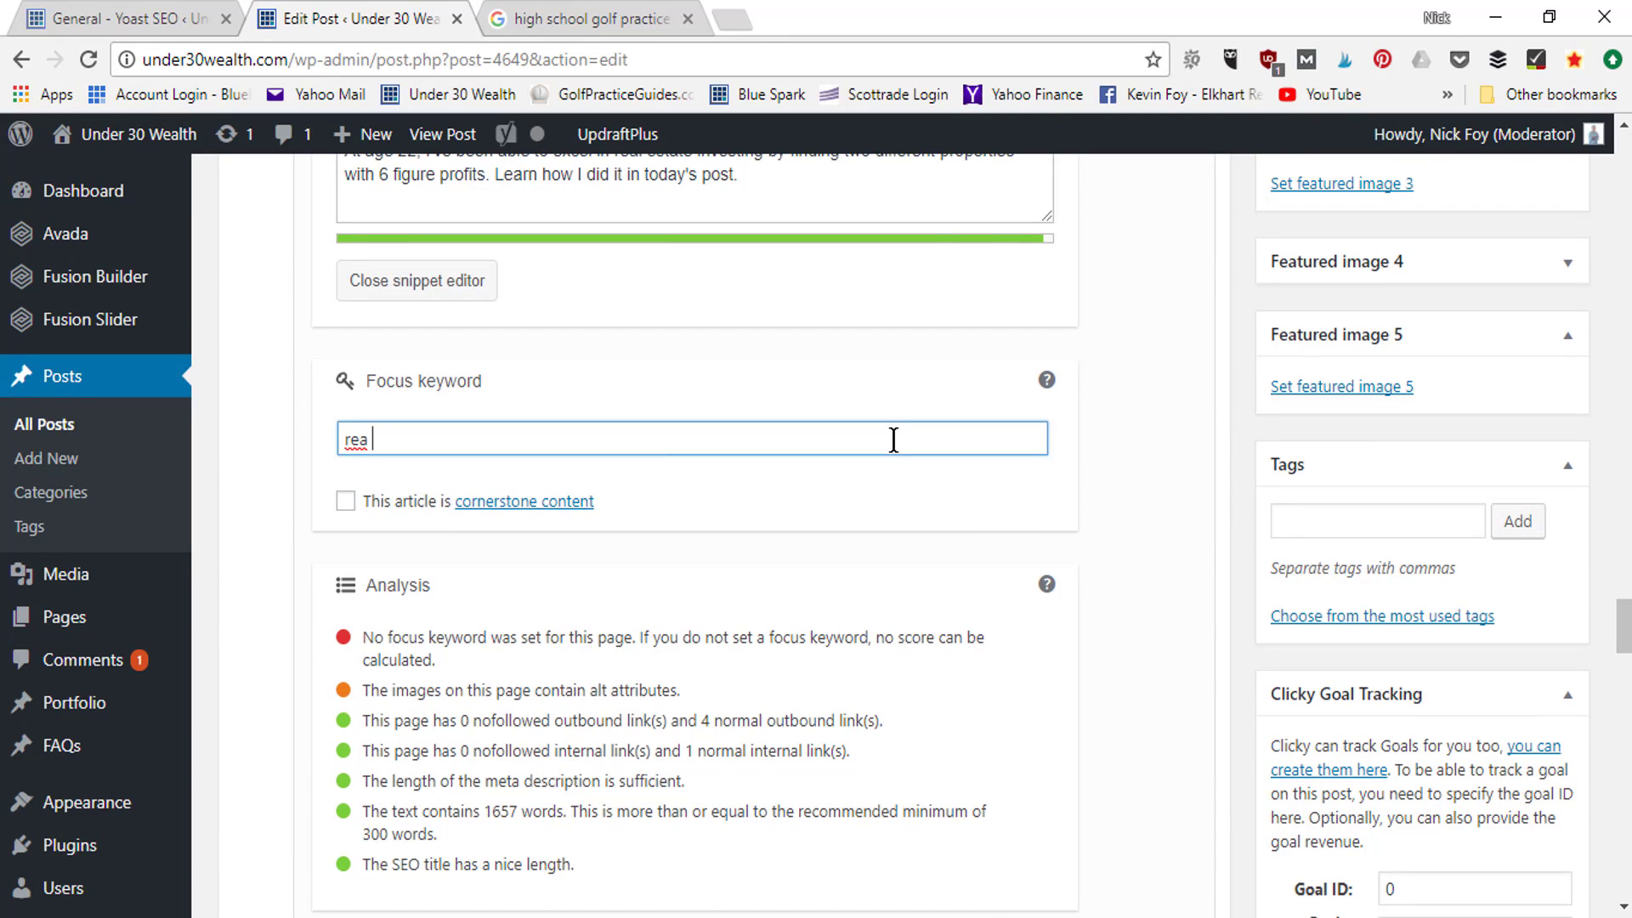
pyautogui.write(' l estate')
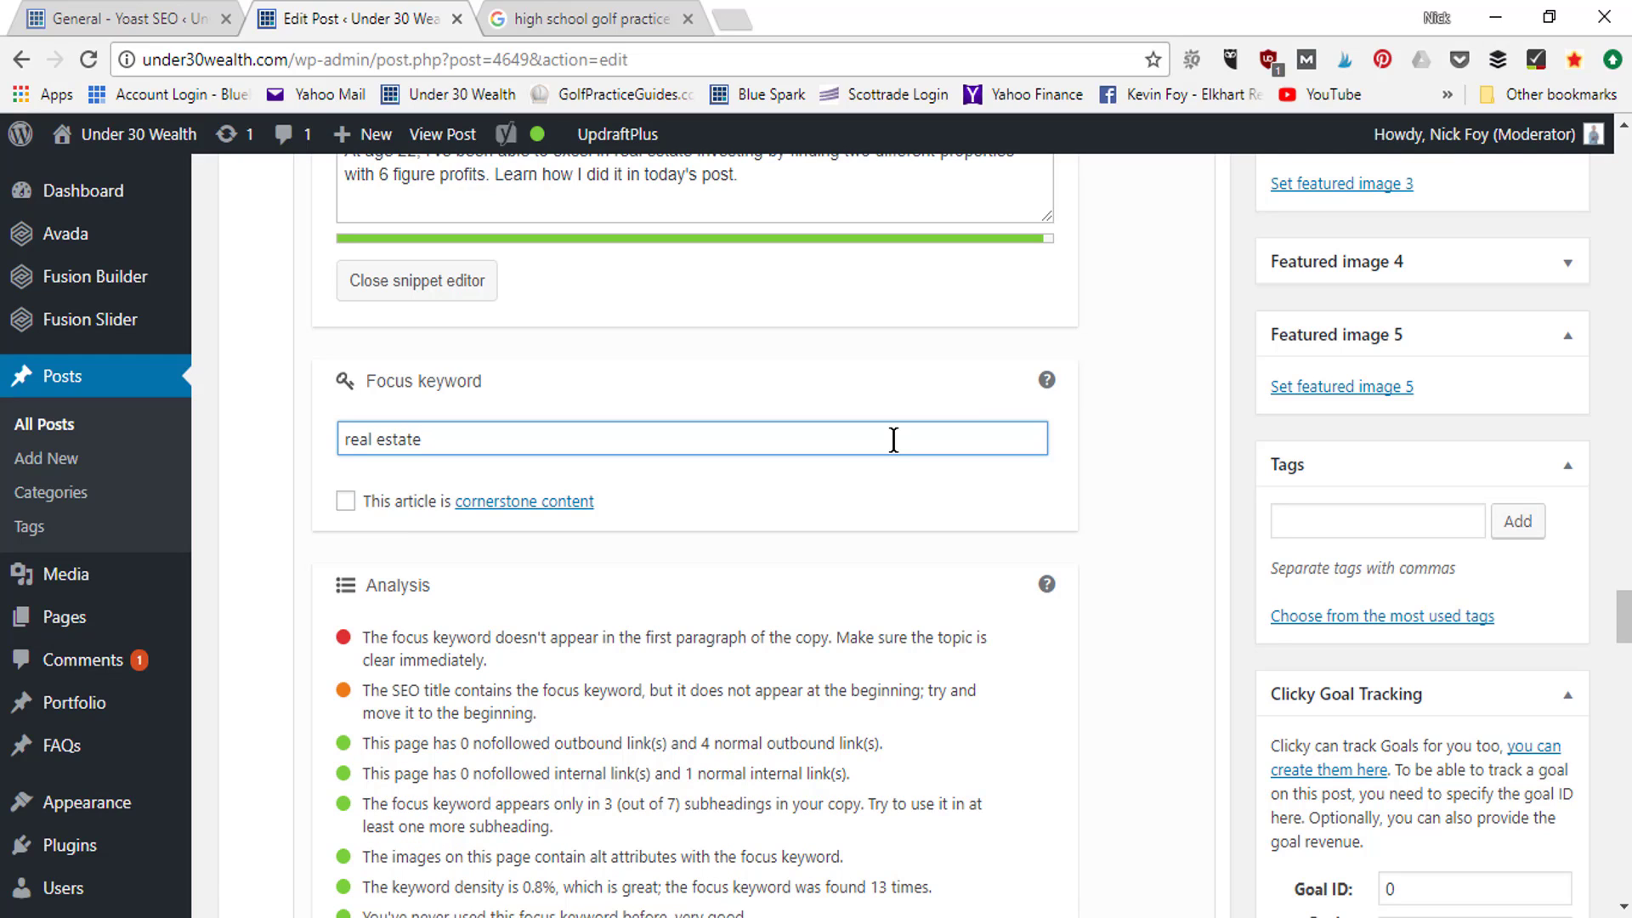
pyautogui.write('investing tips for beginners')
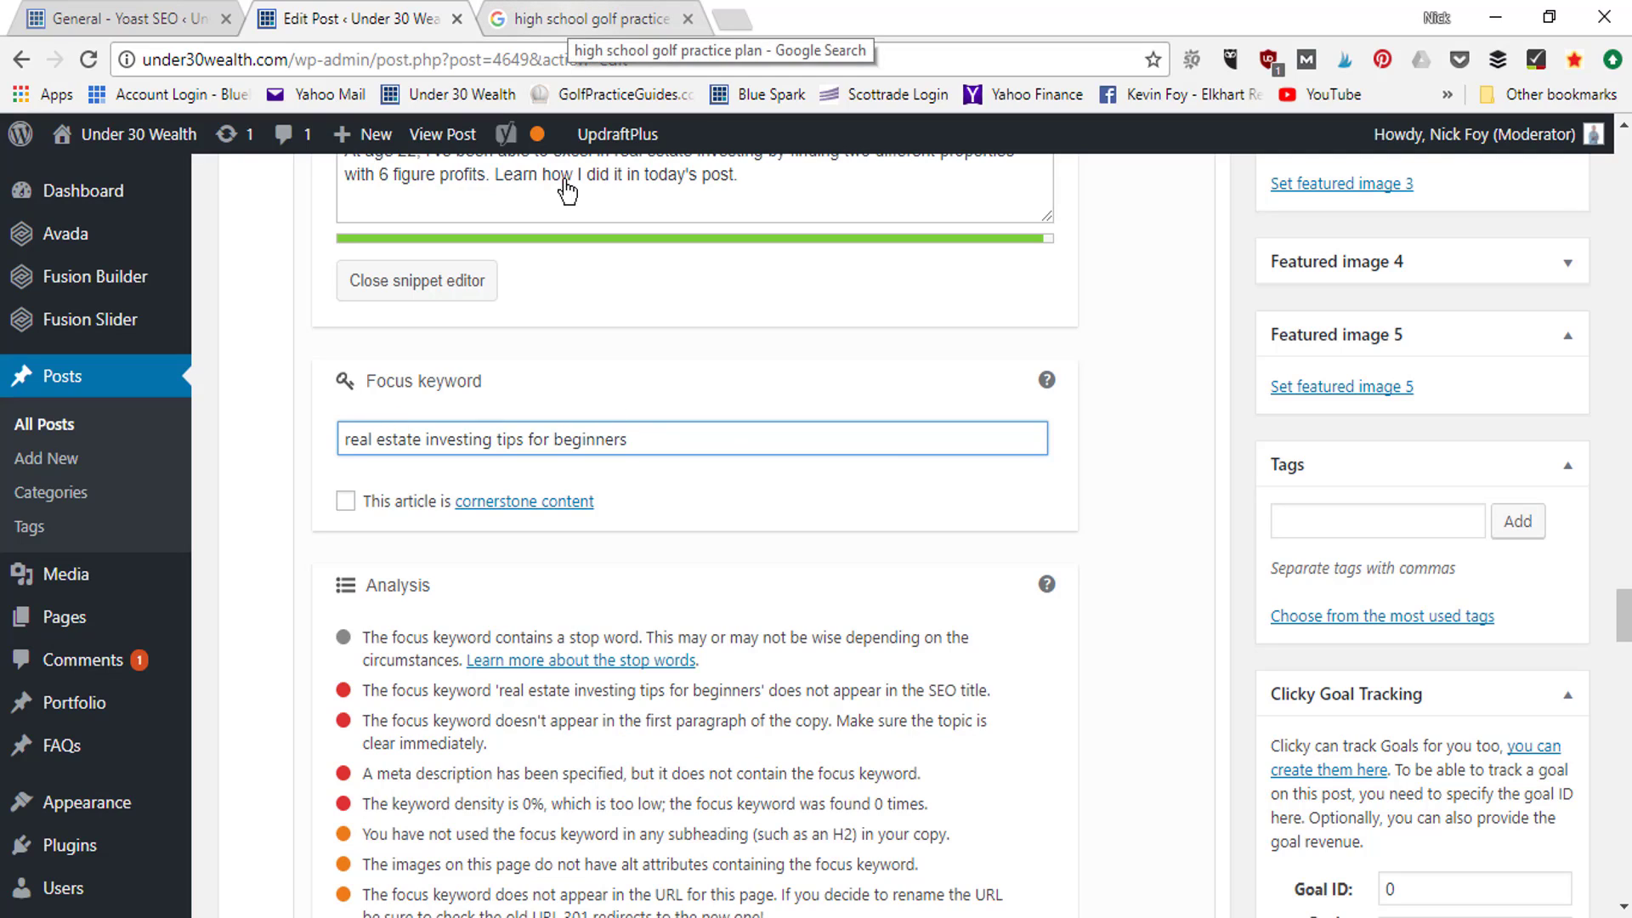
# Cut the focus keyword back to "real estate" and re-enter "investing tips for beginners" after it.
pyautogui.press('BackSpace')
pyautogui.press('BackSpace')
pyautogui.press('BackSpace')
pyautogui.press('BackSpace')
pyautogui.press('BackSpace')
pyautogui.press('BackSpace')
pyautogui.press('BackSpace')
pyautogui.press('BackSpace')
pyautogui.press('BackSpace')
pyautogui.press('BackSpace')
pyautogui.press('BackSpace')
pyautogui.press('BackSpace')
pyautogui.press('BackSpace')
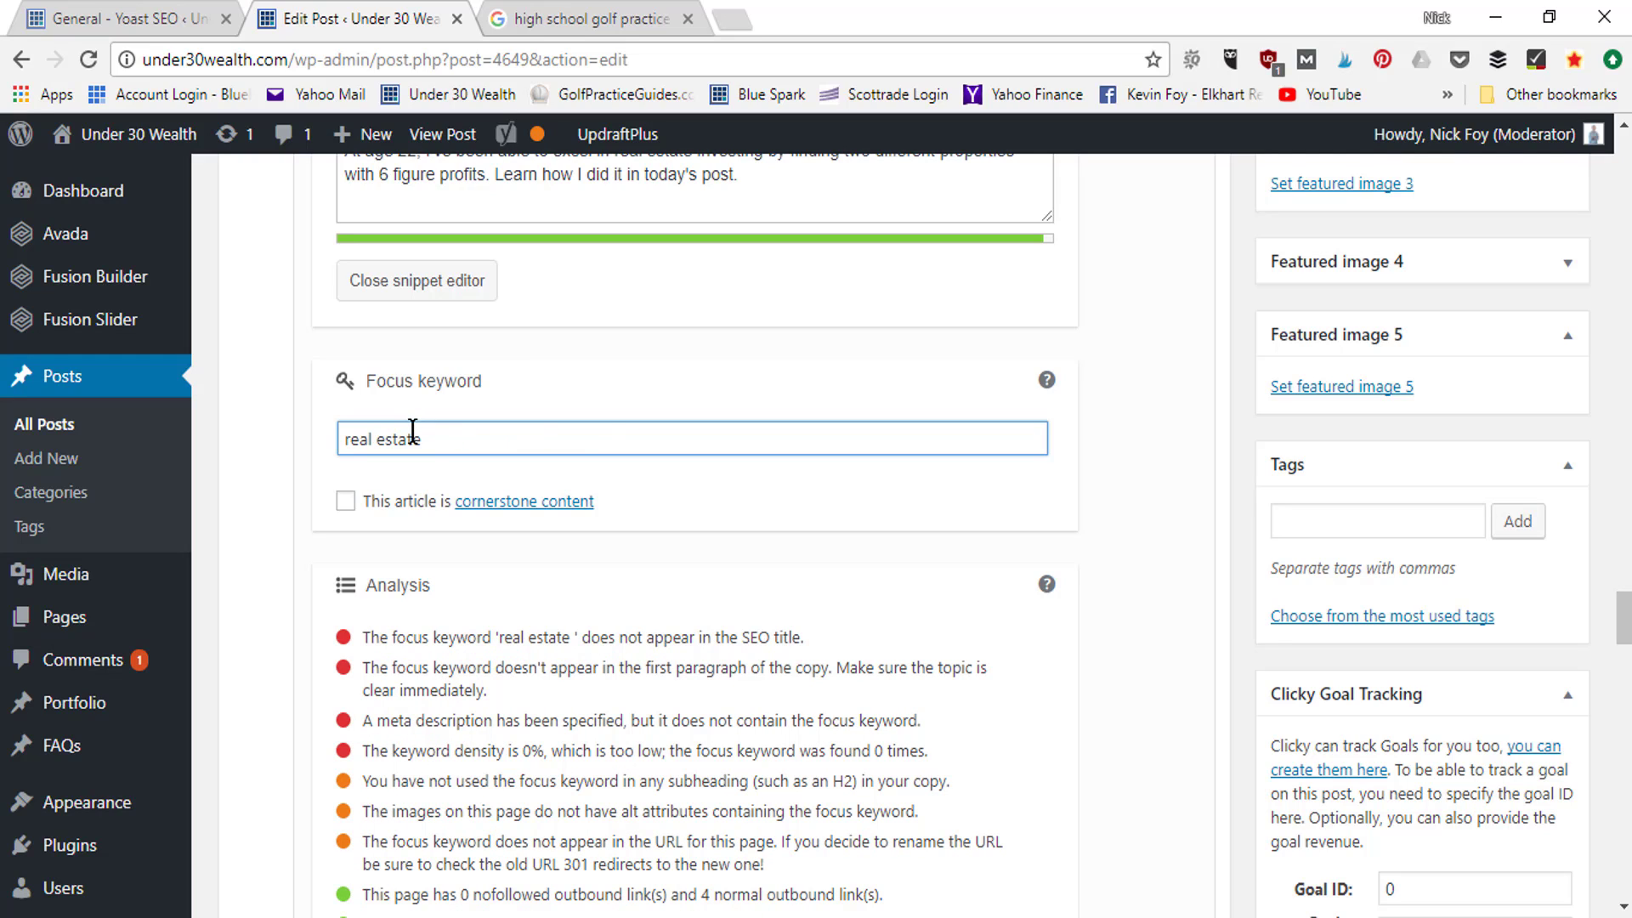
pyautogui.write('investing tips for beginners')
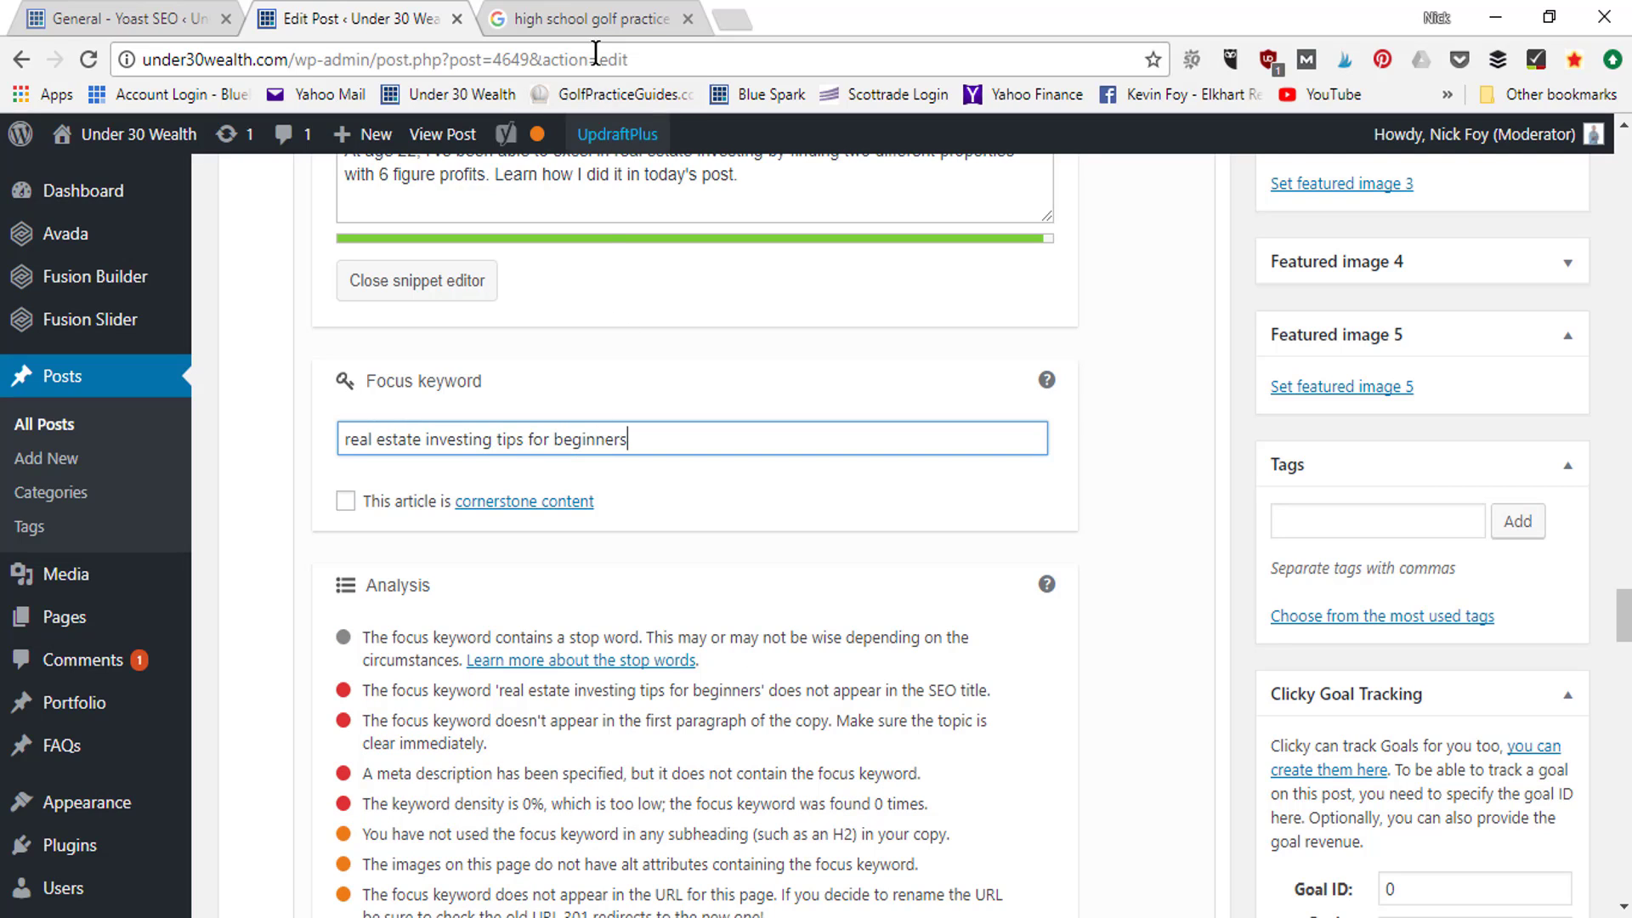
# Switch to the Google results page and remove "high school" from the search query, leaving "golf practice plan".
pyautogui.click(583, 17)
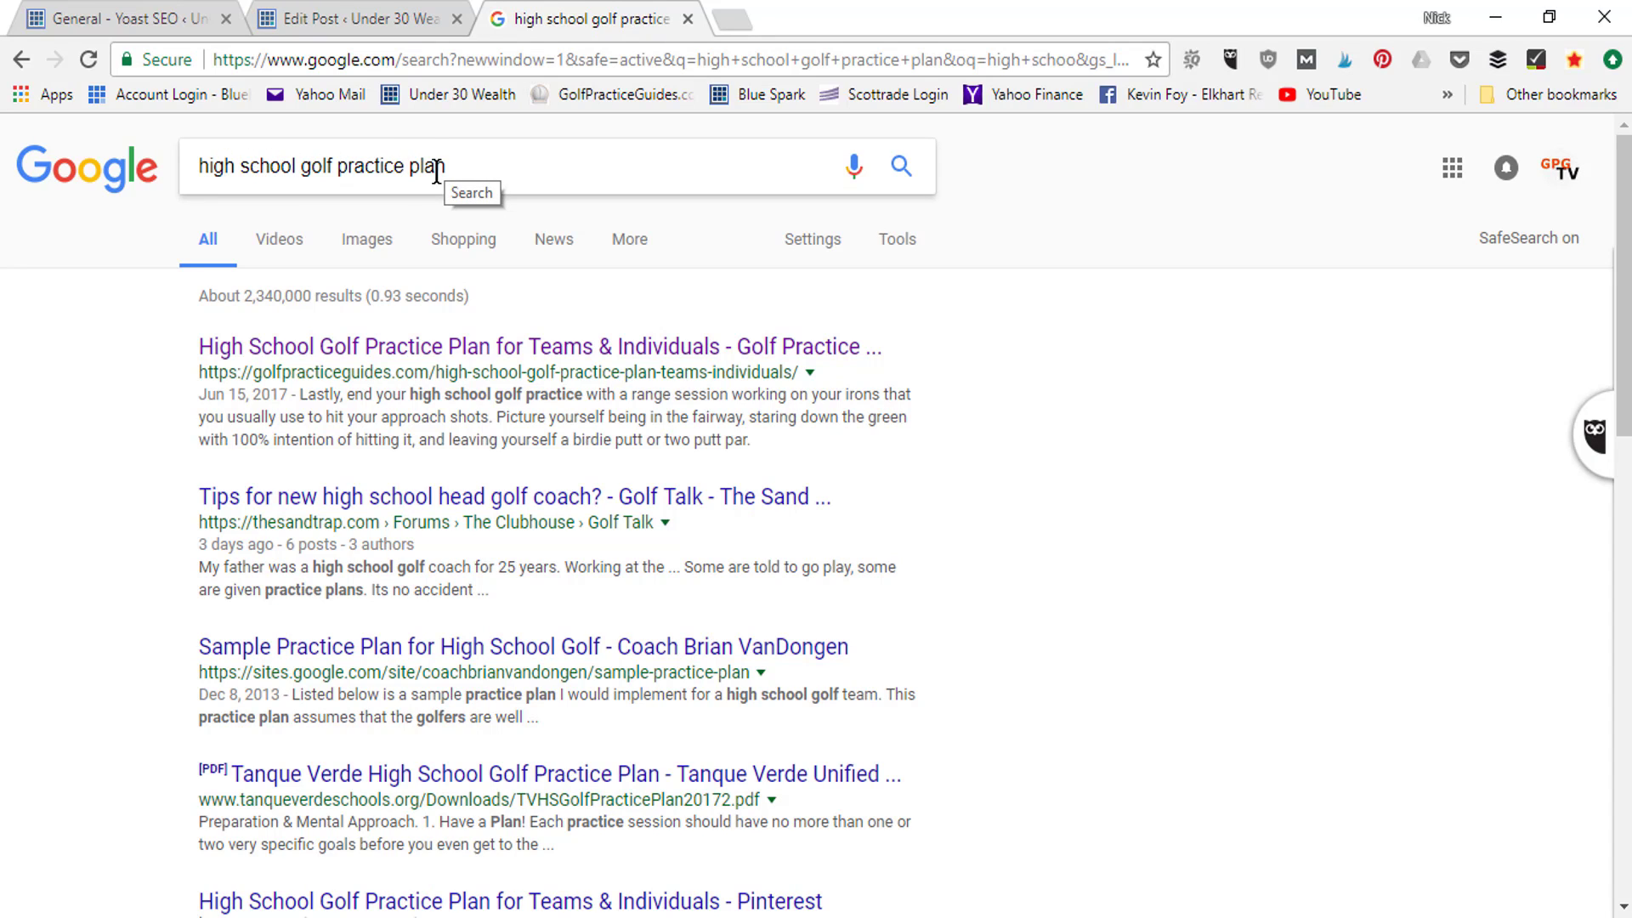
pyautogui.moveTo(304, 167); pyautogui.dragTo(164, 193)
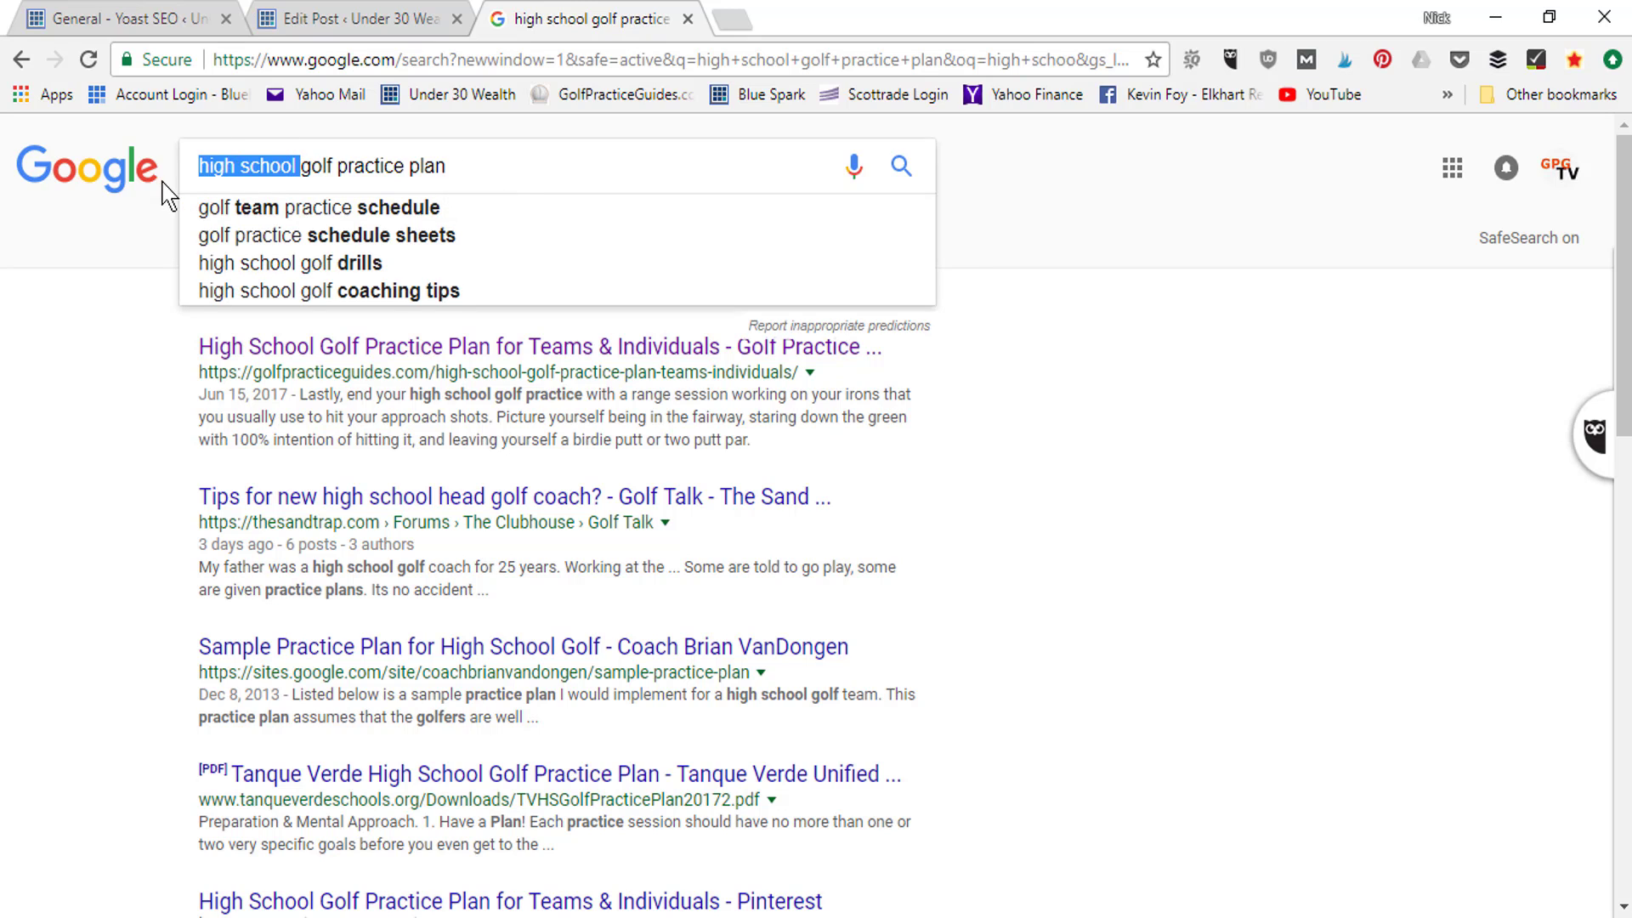
pyautogui.press('BackSpace')
pyautogui.click(375, 19)
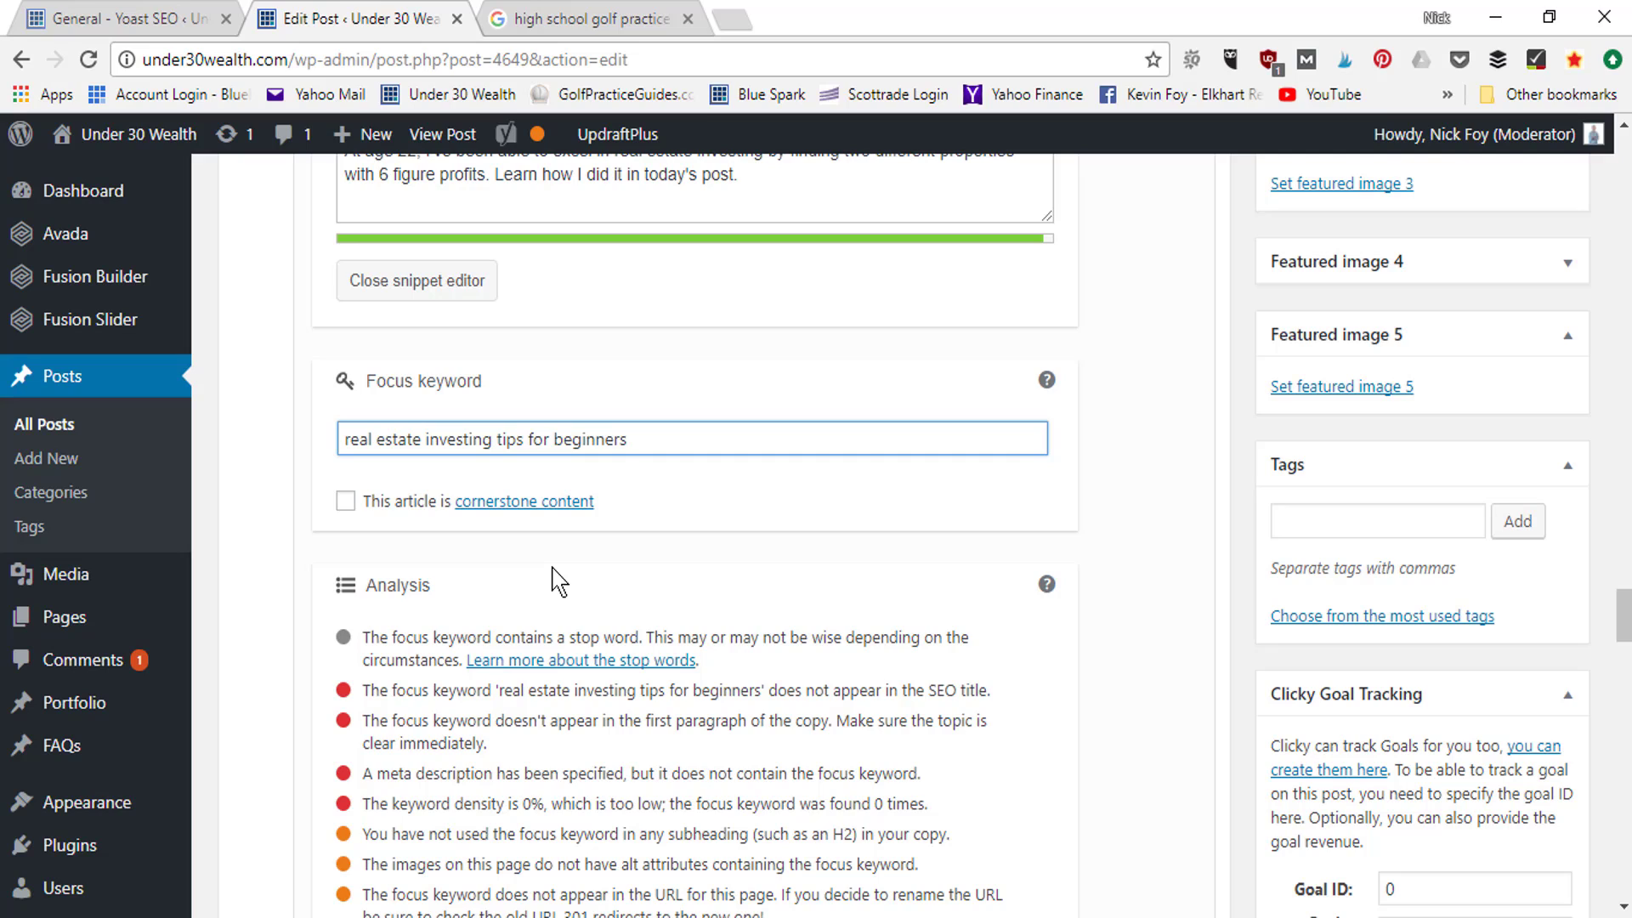
# Try "real estate investing tips" as a shorter focus keyword for the post.
pyautogui.moveTo(634, 439); pyautogui.dragTo(427, 452)
pyautogui.press('BackSpace')
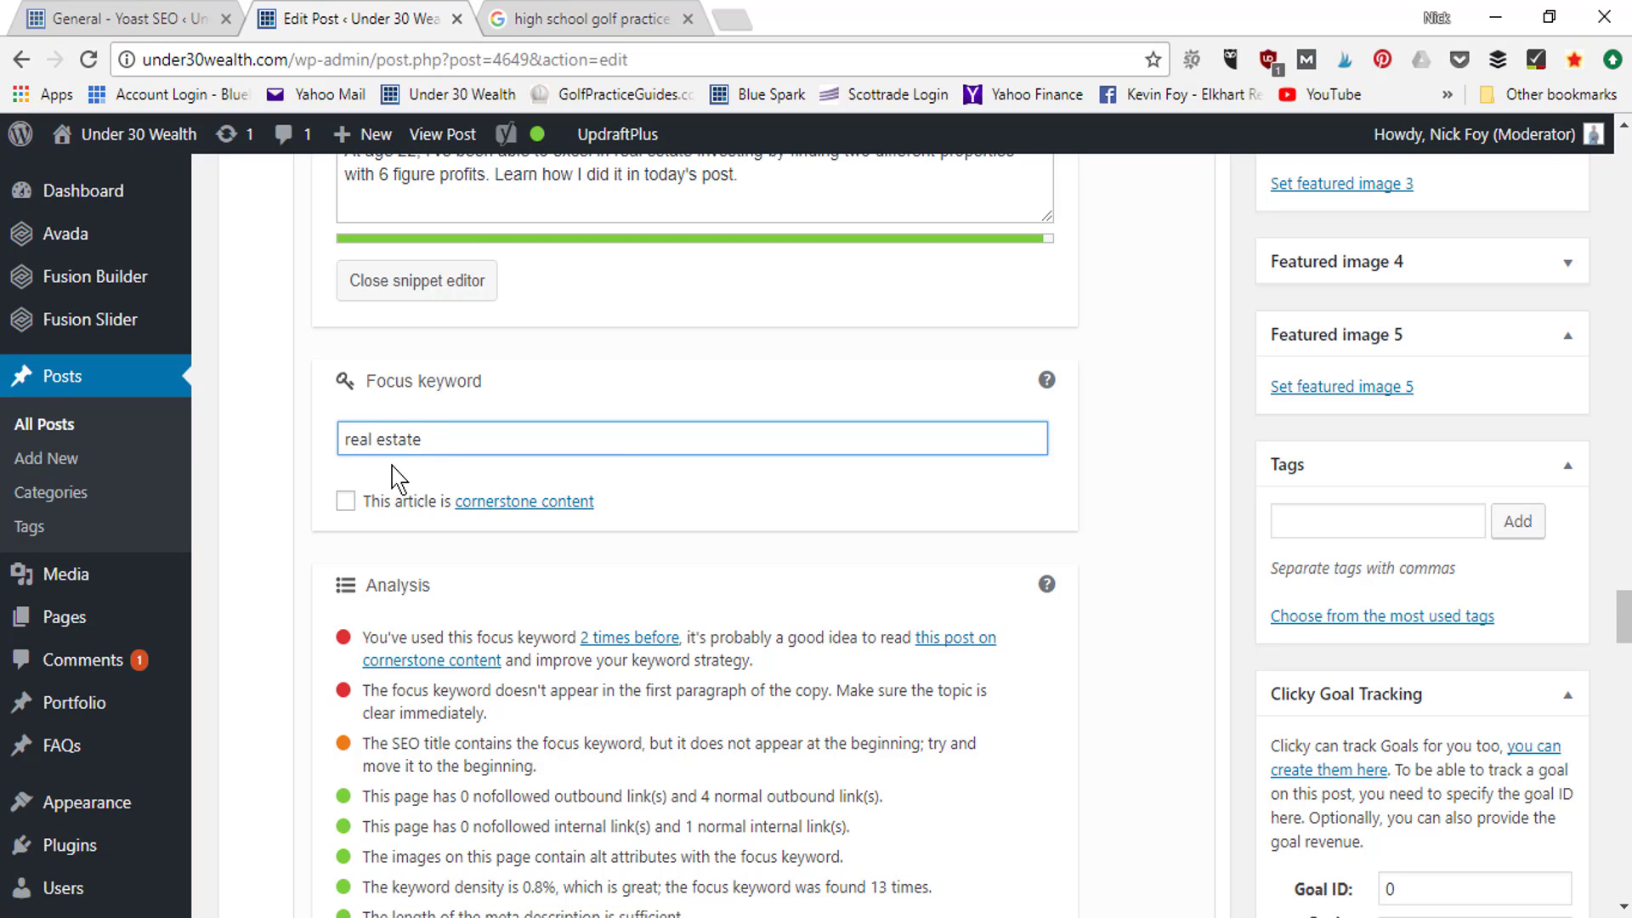
pyautogui.write('nvesting')
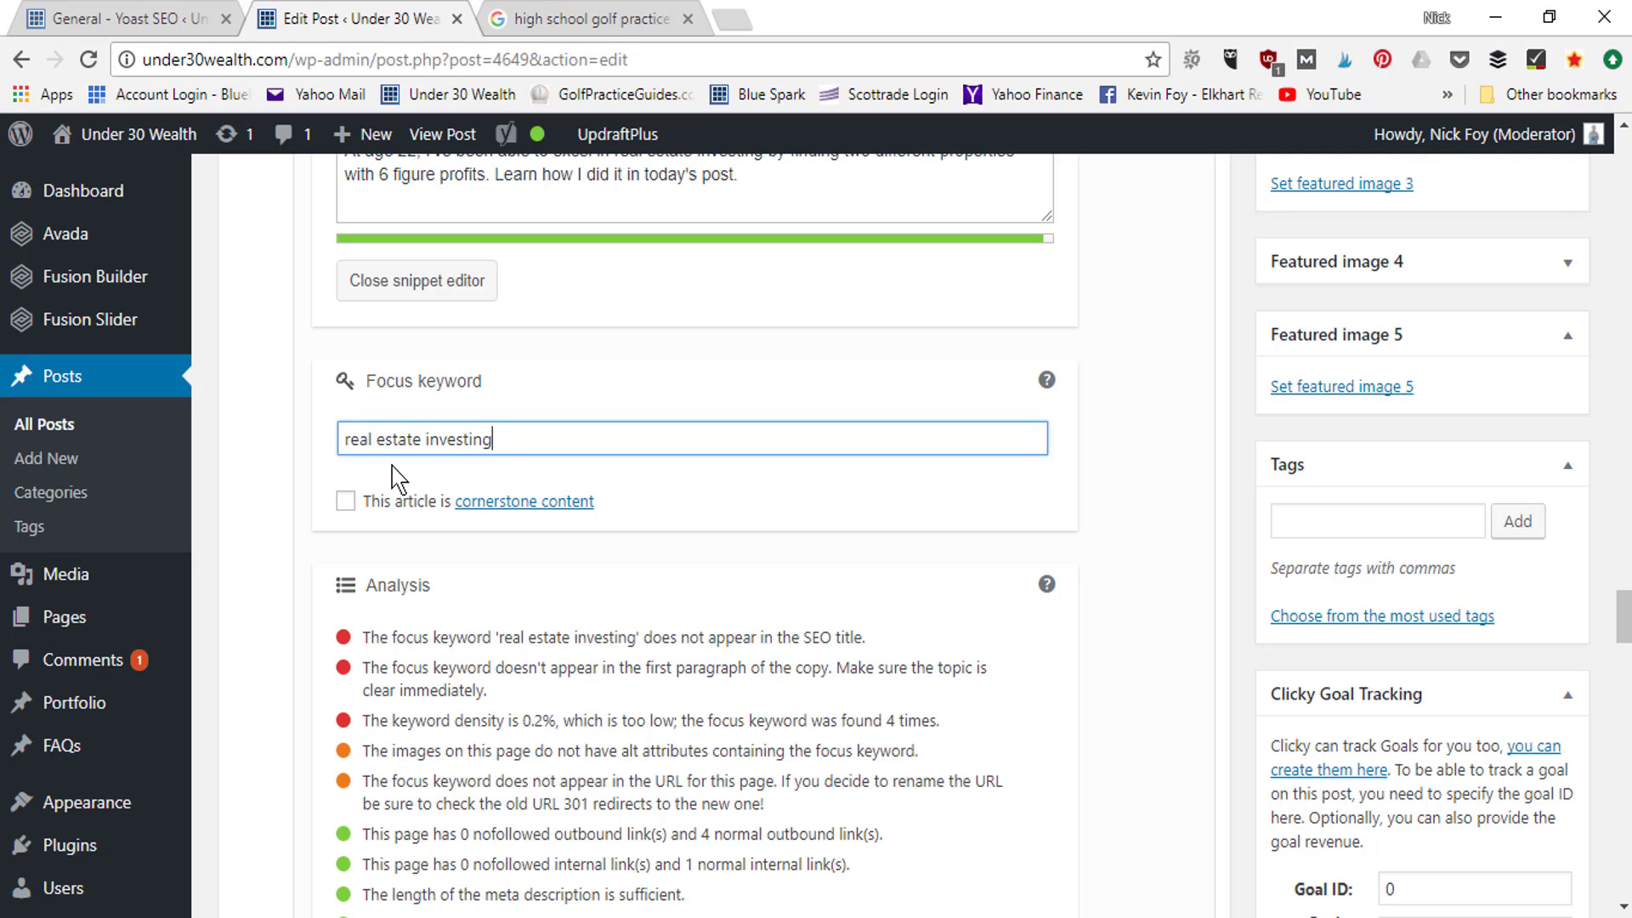
pyautogui.write(' tip')
# Cut the post's focus keyword back to just "real estate".
pyautogui.press('BackSpace')
pyautogui.press('BackSpace')
pyautogui.press('BackSpace')
pyautogui.press('BackSpace')
pyautogui.press('BackSpace')
pyautogui.press('BackSpace')
pyautogui.press('BackSpace')
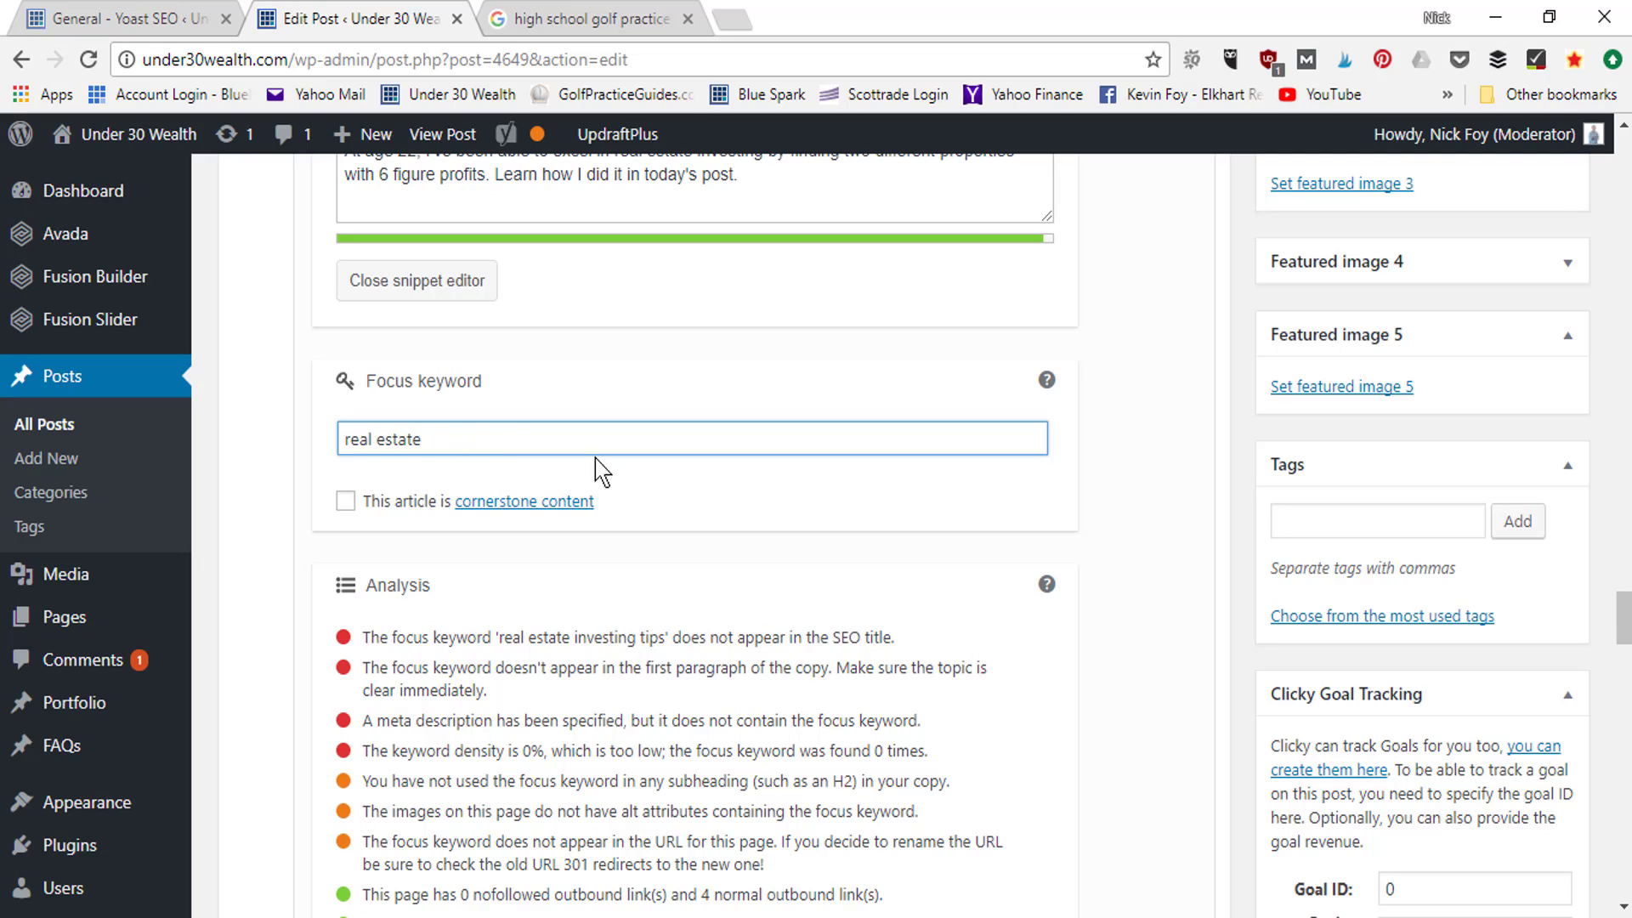
pyautogui.click(767, 491)
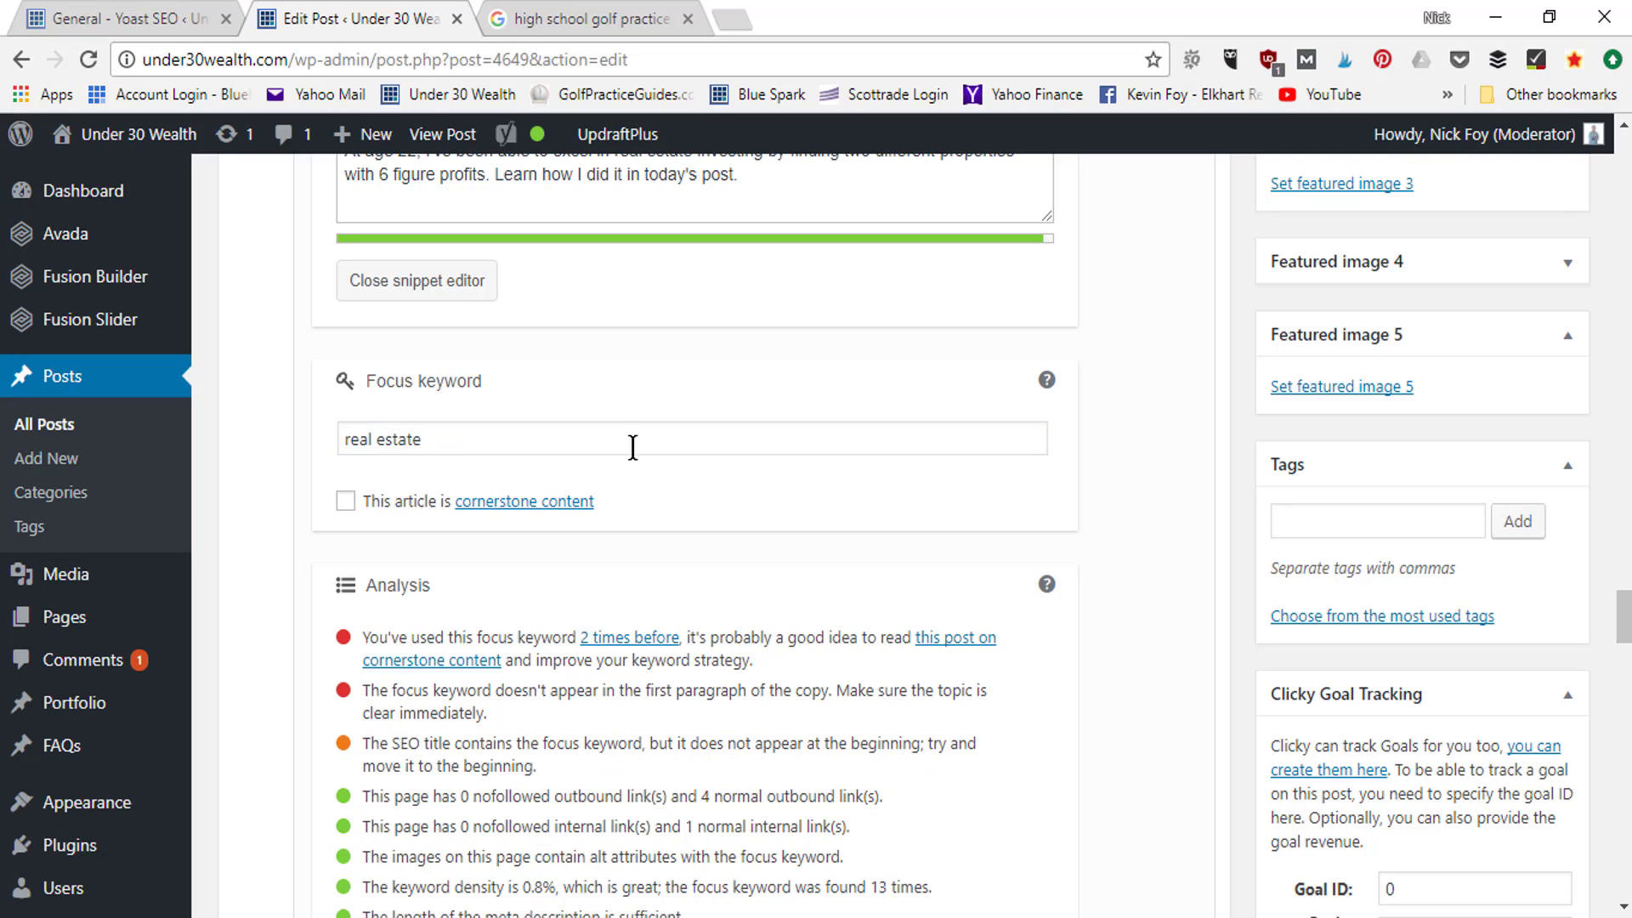
# Merge the post's greeting line with the paragraph starting "Today I'm excited" so the first paragraph contains the focus keyword.
pyautogui.moveTo(1626, 629); pyautogui.dragTo(1628, 651)
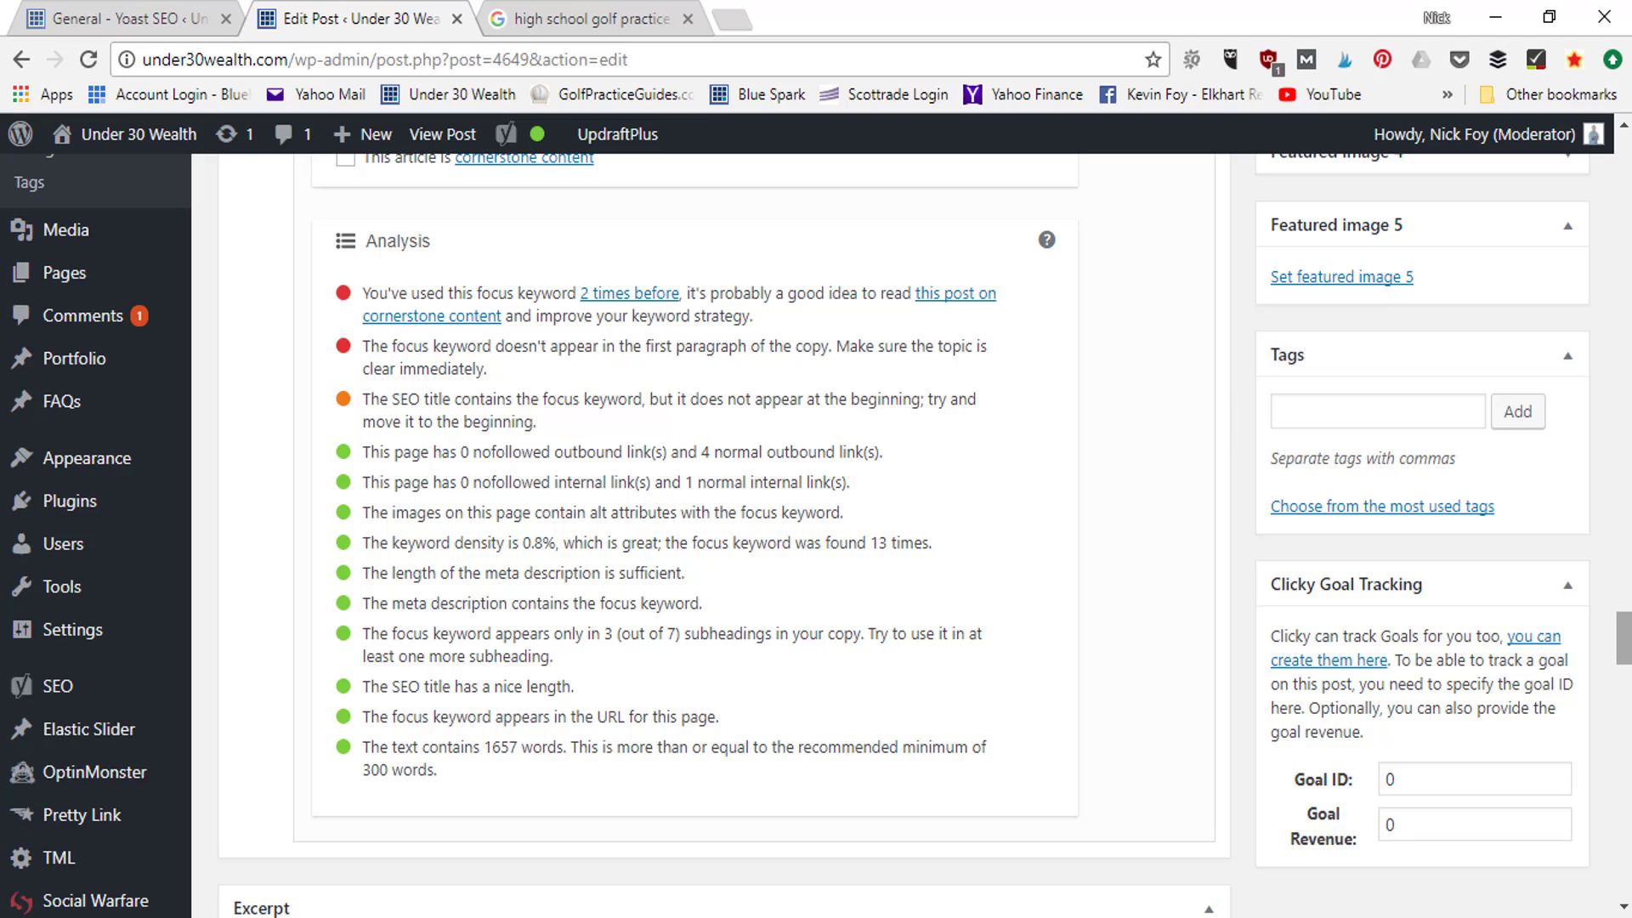
pyautogui.moveTo(1624, 655); pyautogui.dragTo(1627, 650)
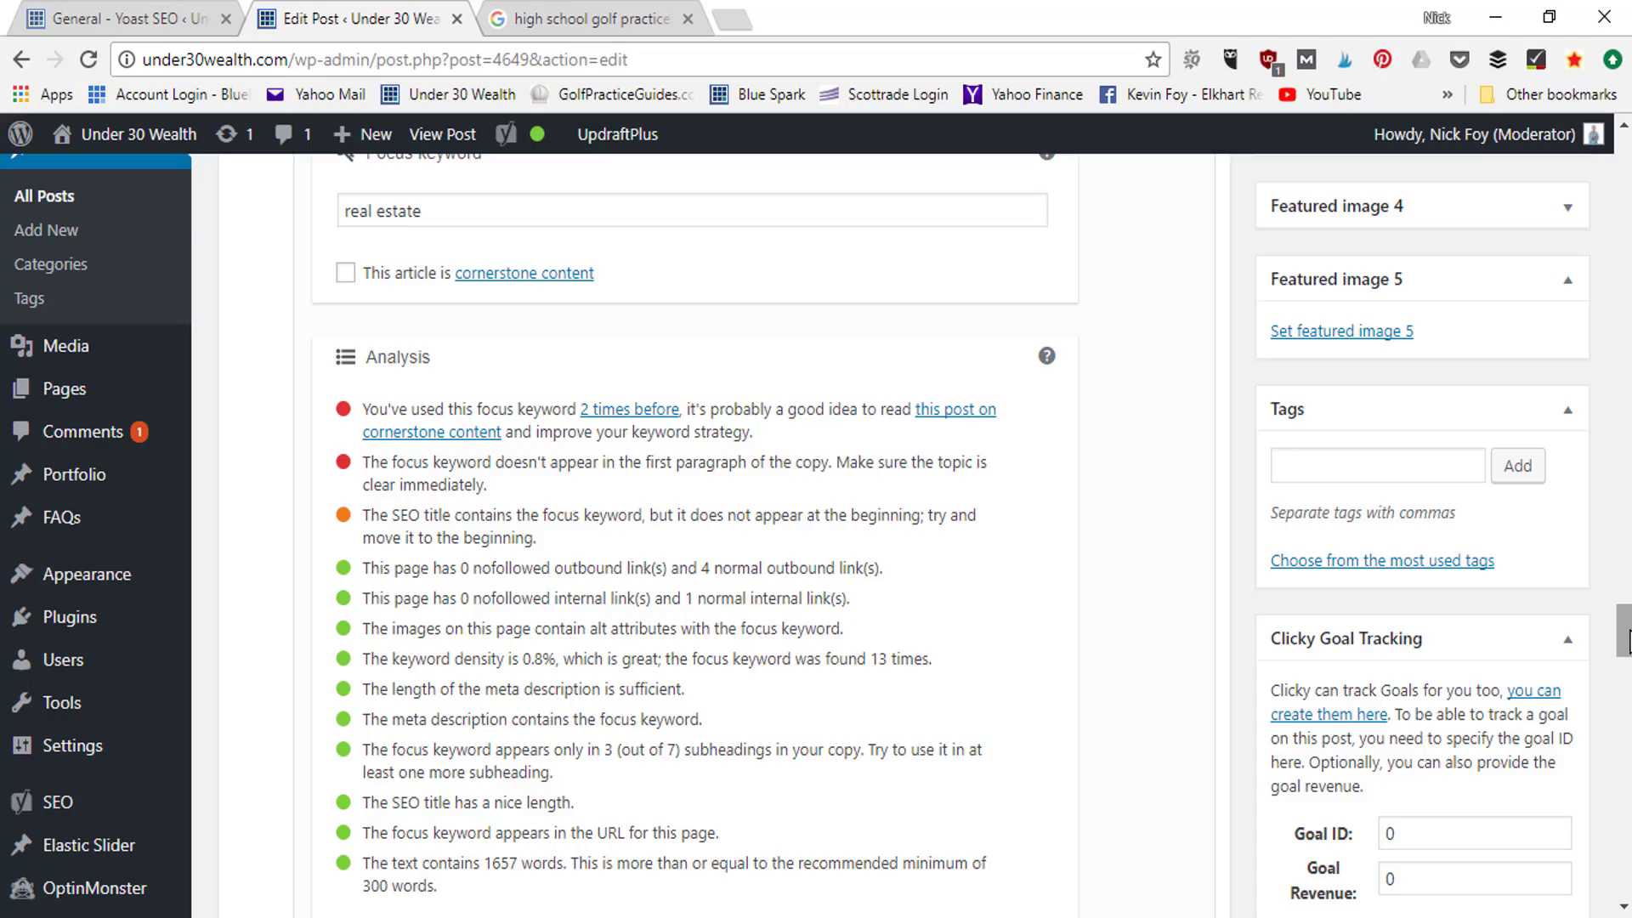
pyautogui.moveTo(1627, 642); pyautogui.dragTo(1626, 189)
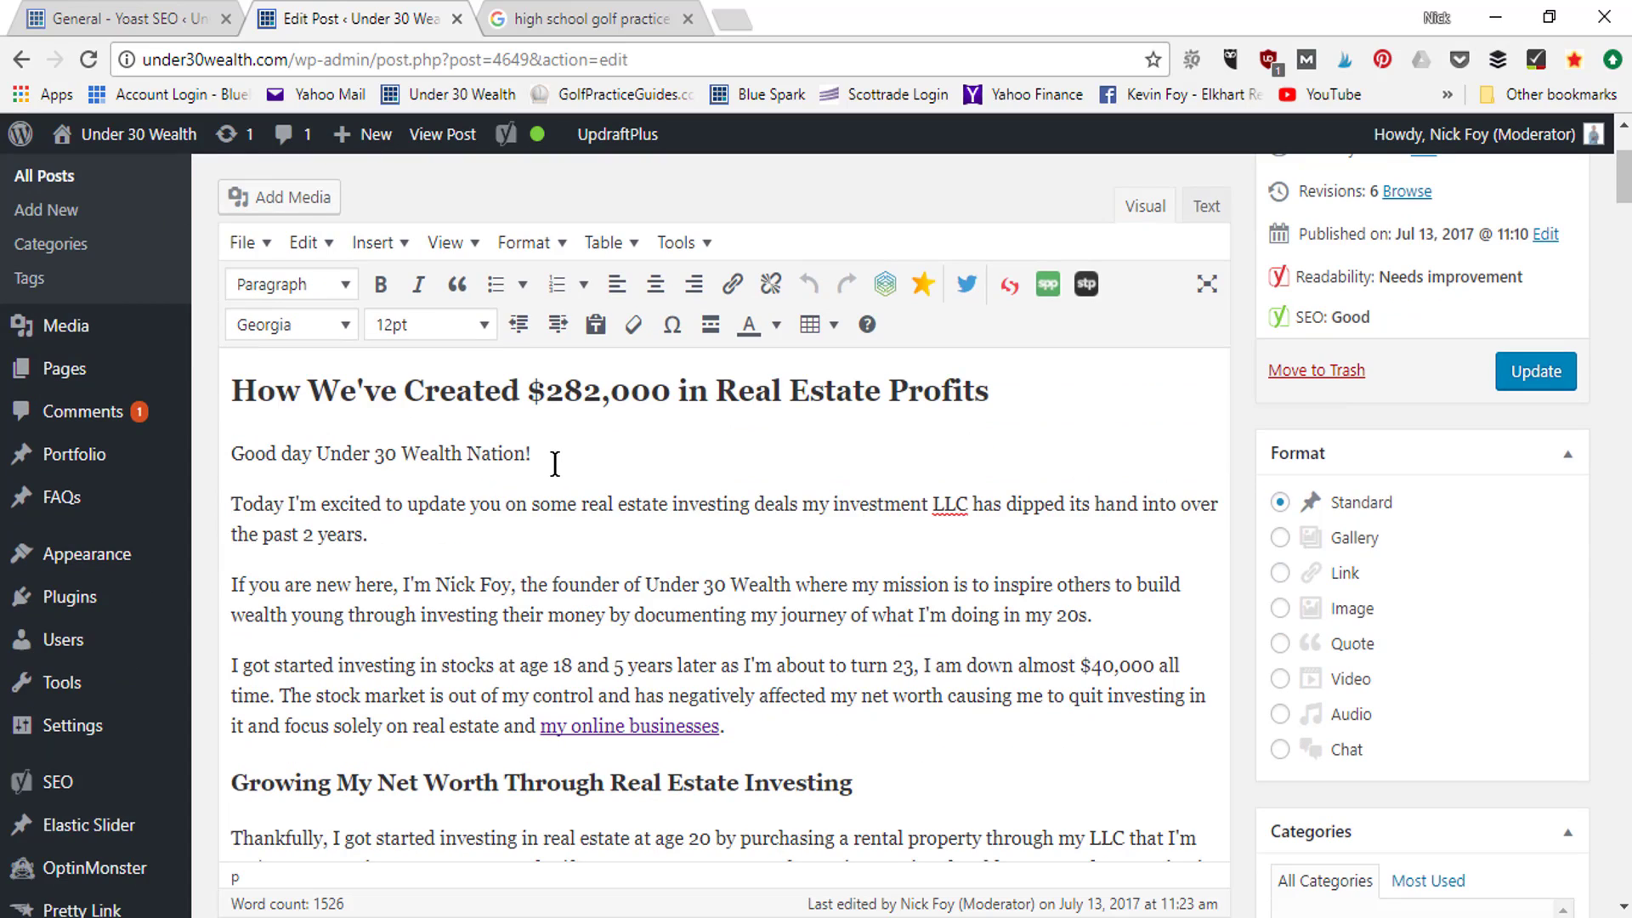
pyautogui.moveTo(548, 454); pyautogui.dragTo(226, 452)
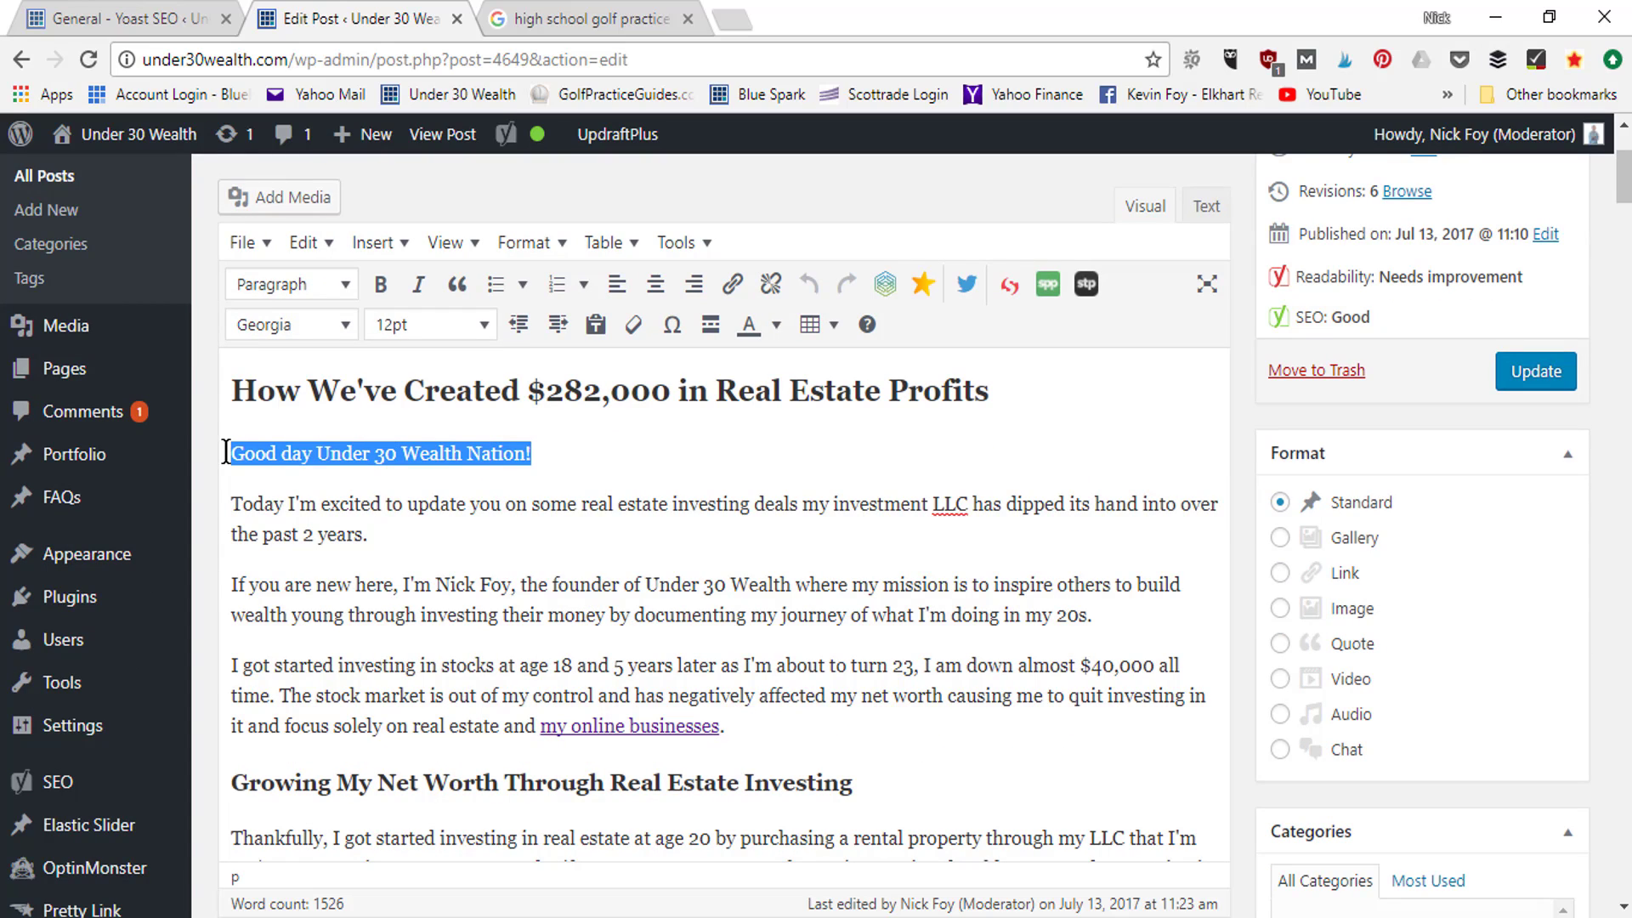
pyautogui.click(576, 462)
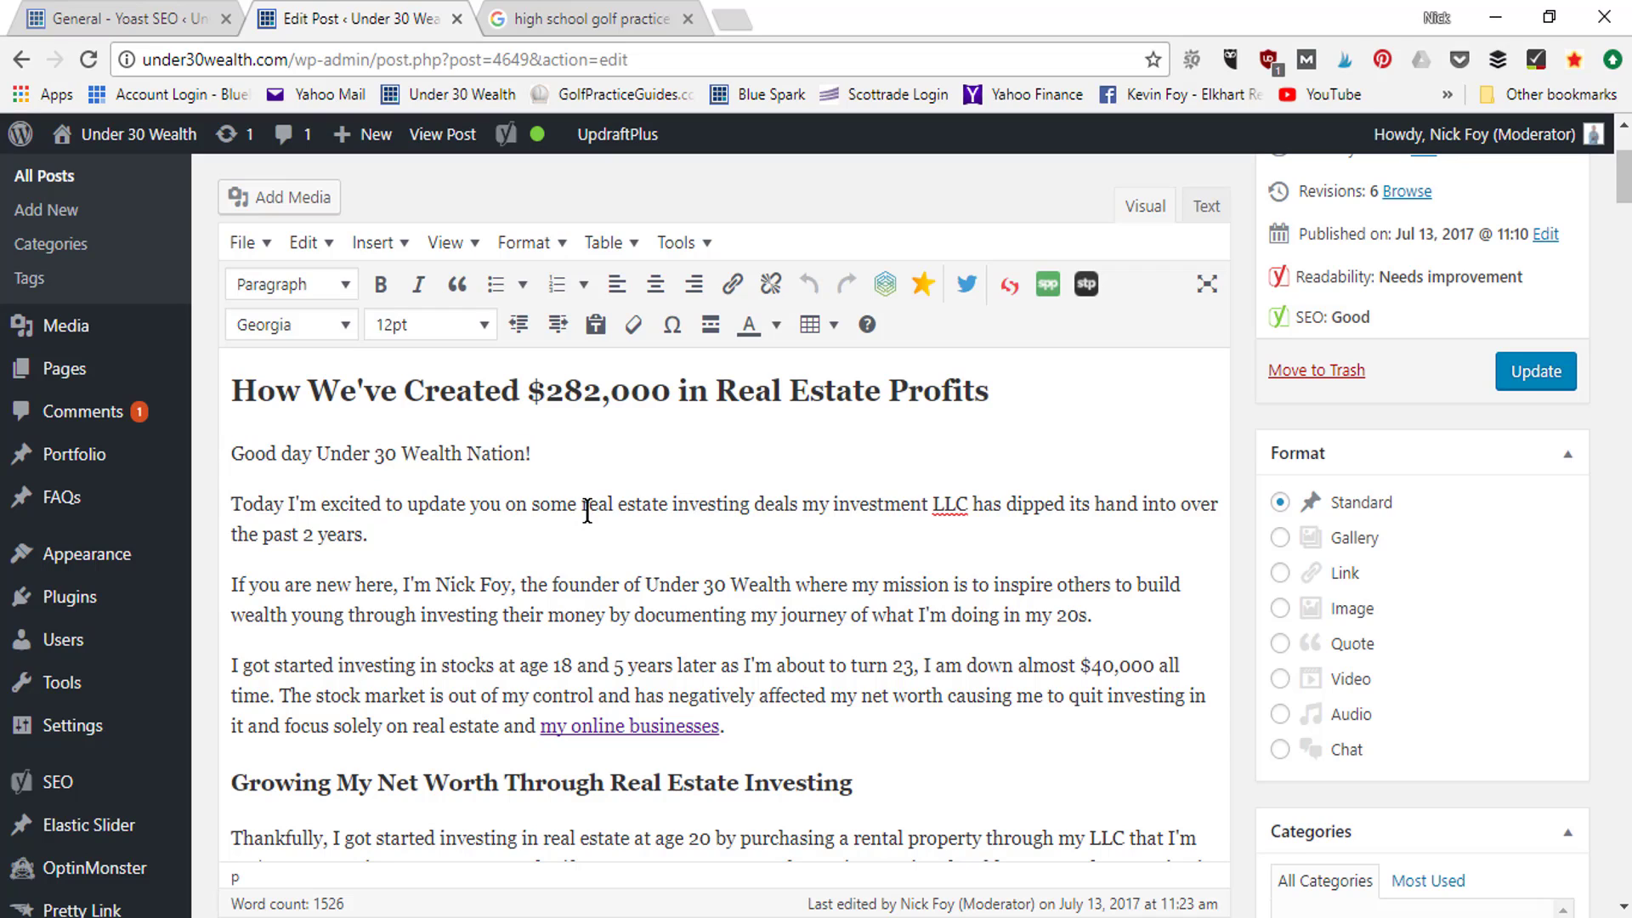
pyautogui.moveTo(582, 503); pyautogui.dragTo(668, 504)
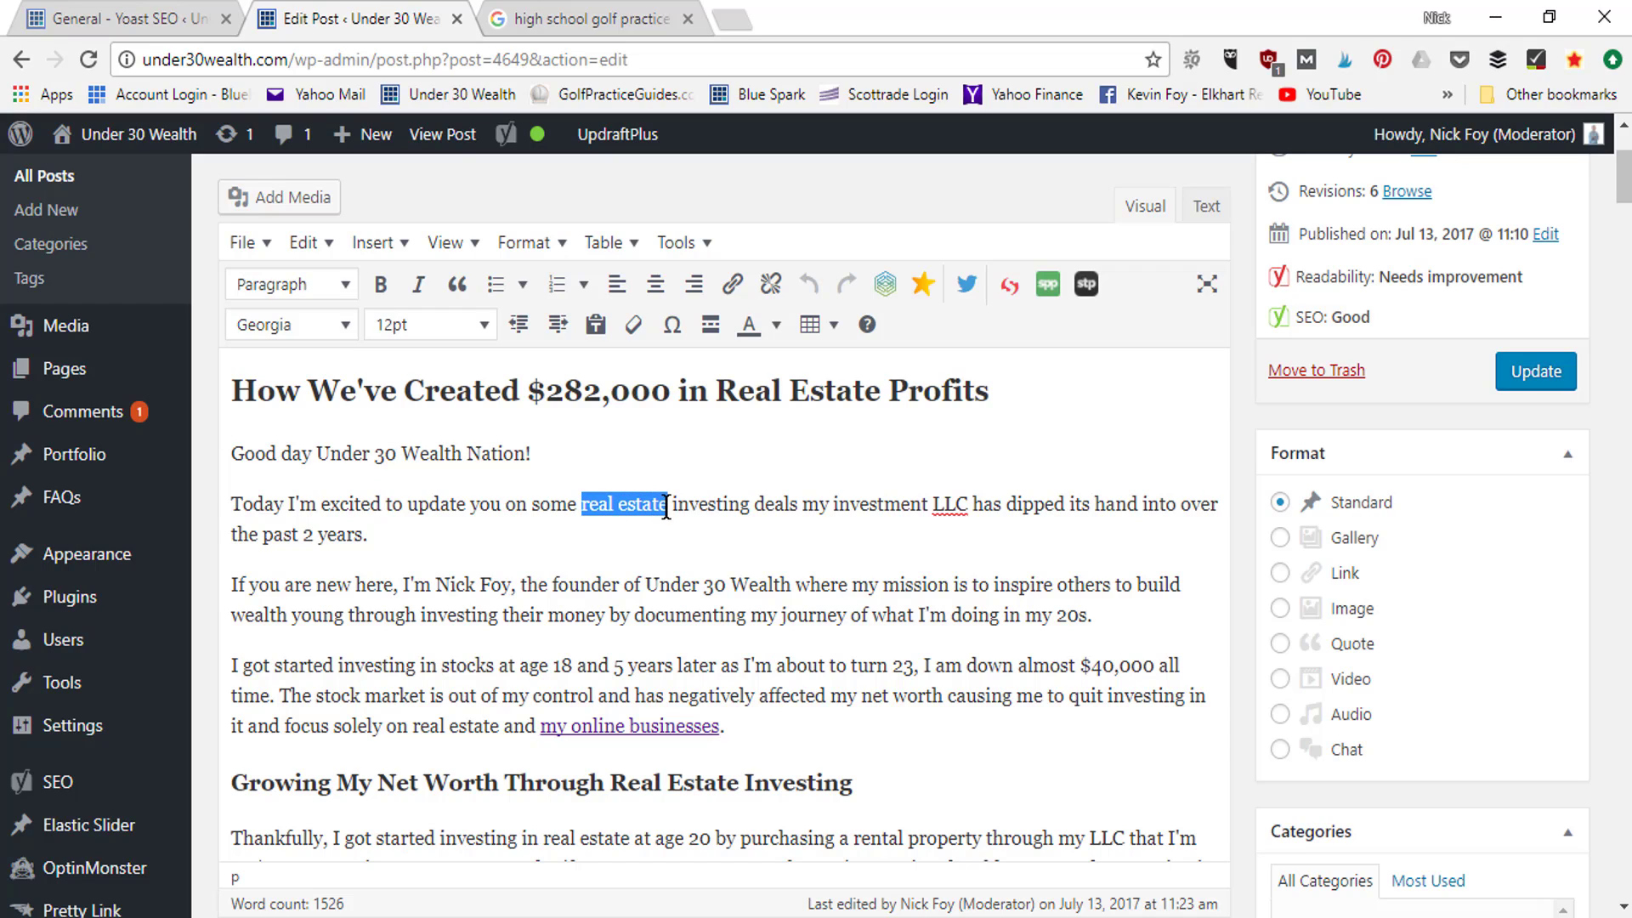
pyautogui.click(327, 527)
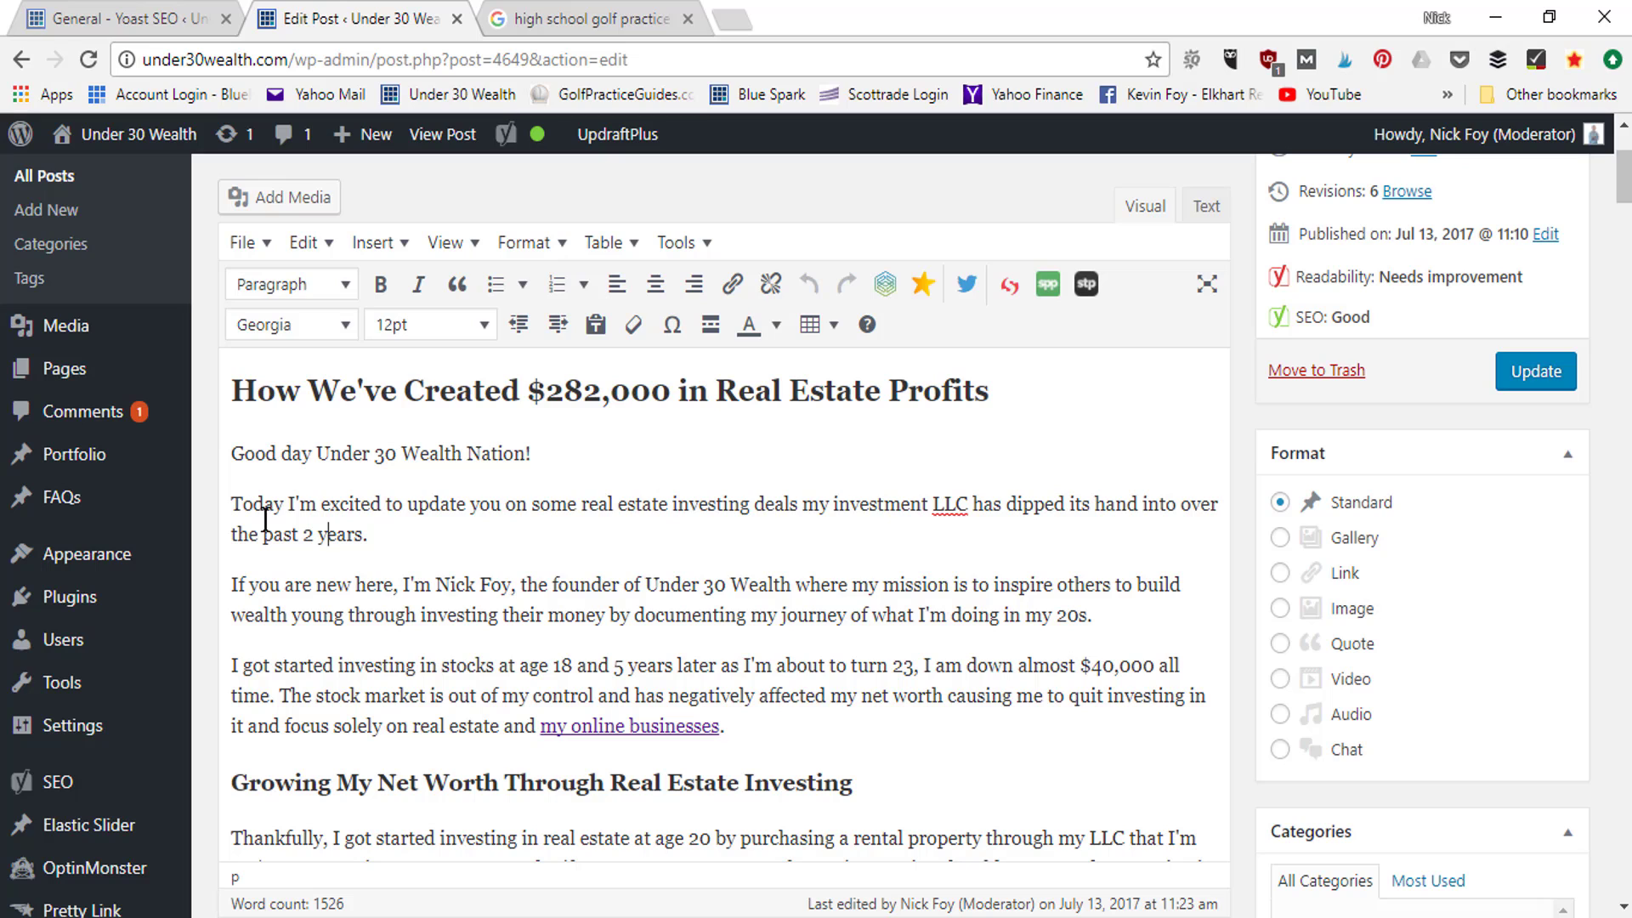
pyautogui.moveTo(1626, 193); pyautogui.dragTo(1627, 197)
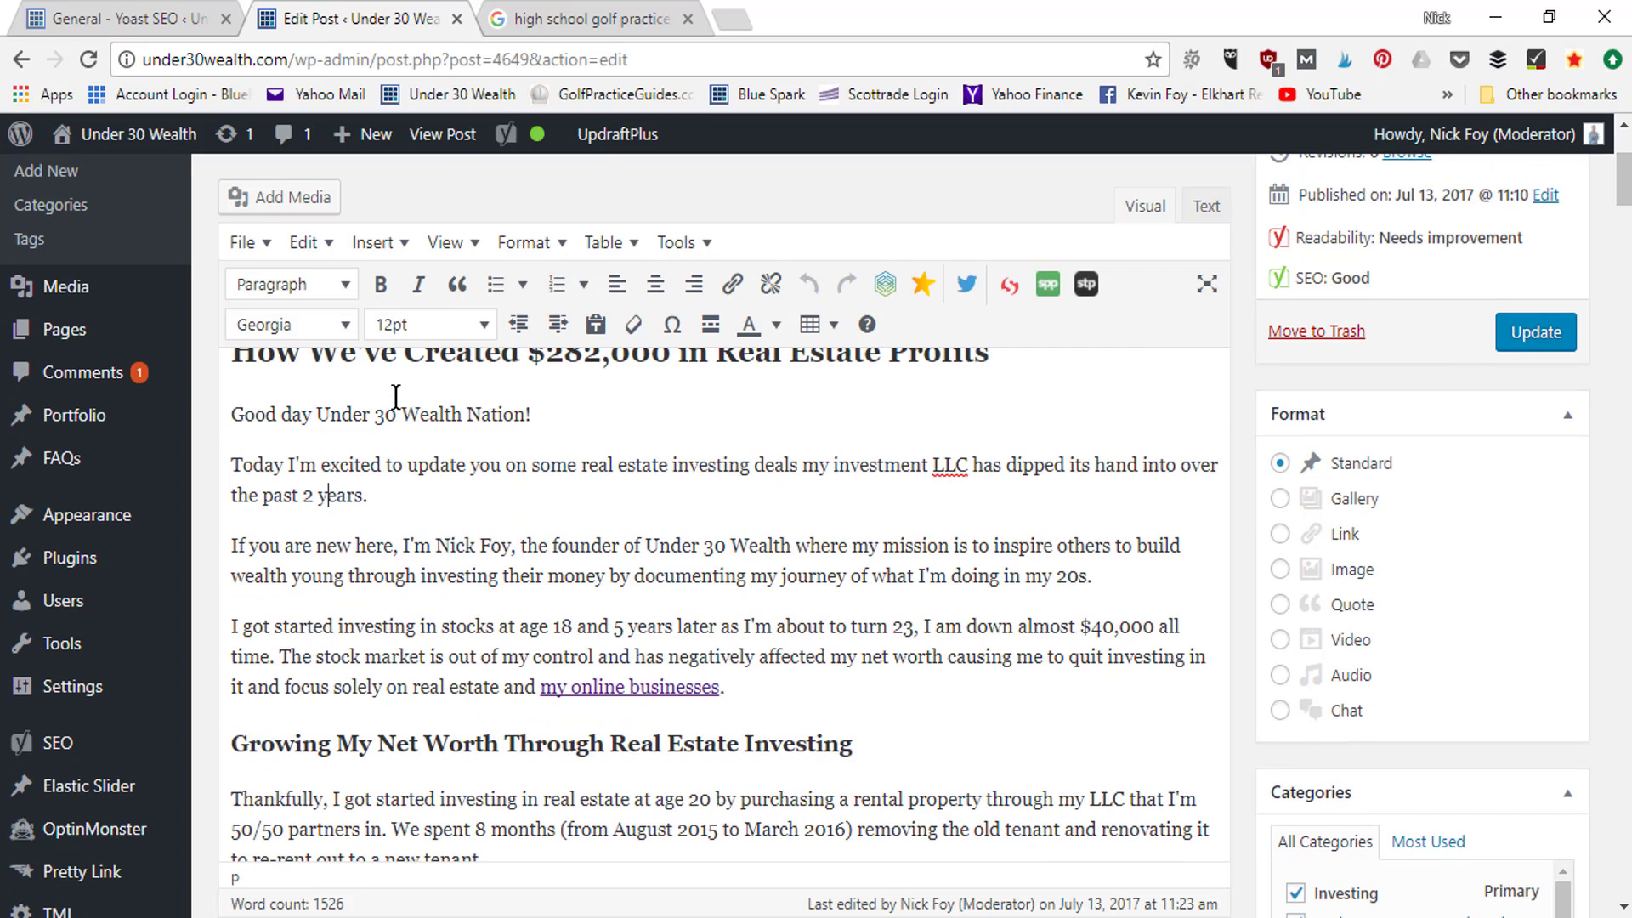
pyautogui.press('BackSpace')
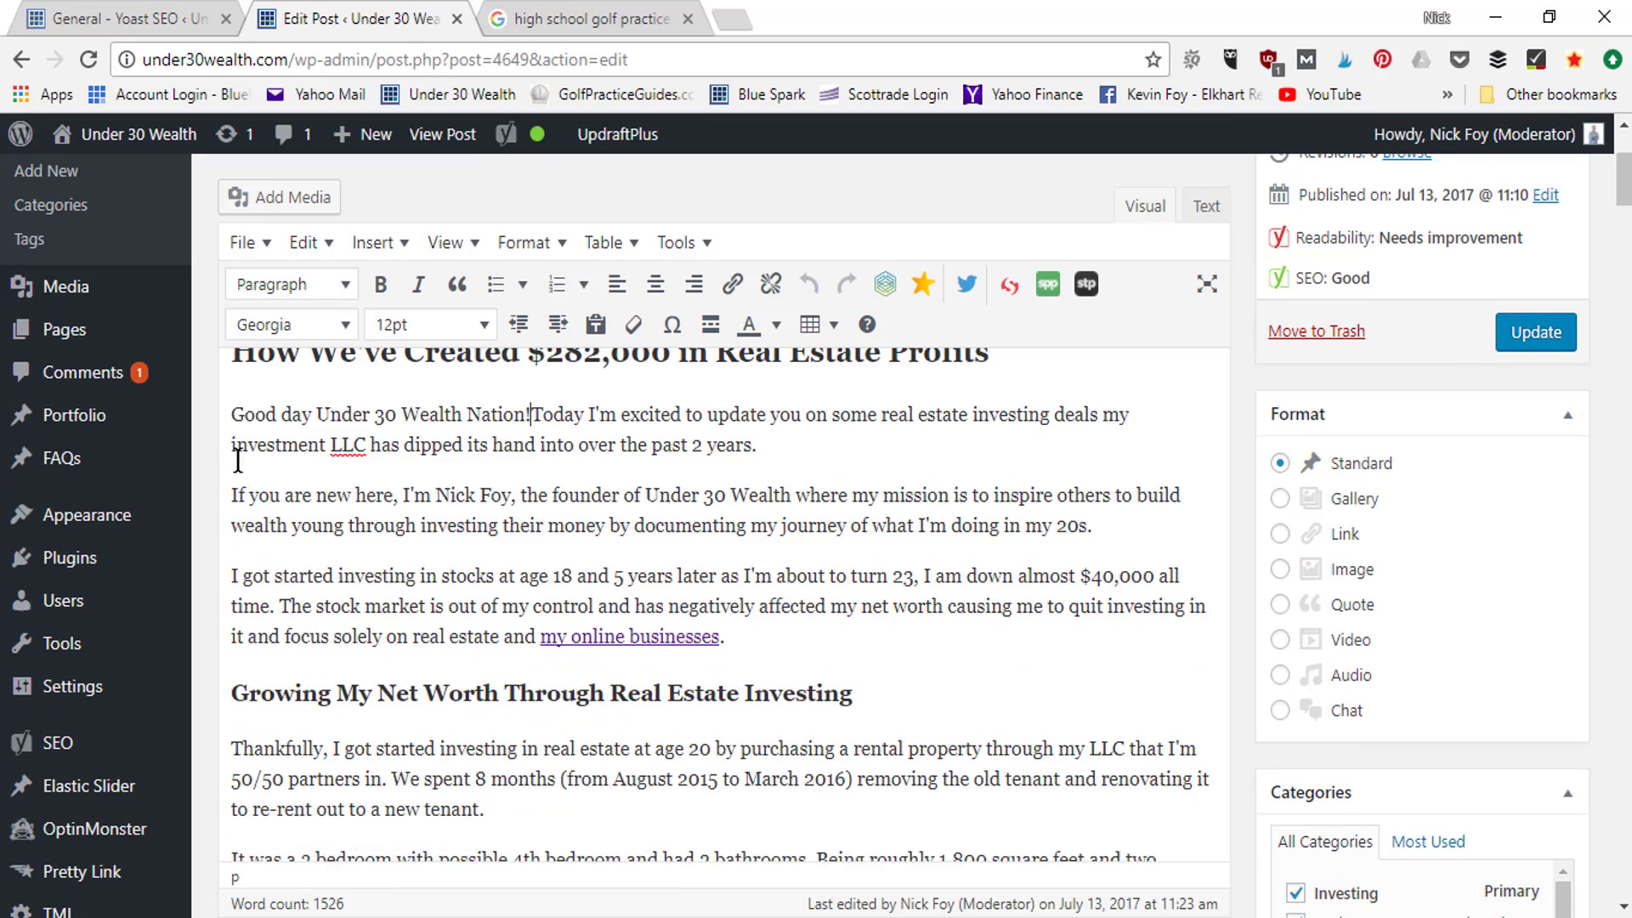
# Review the updated SEO analysis checklist against the post's title, permalink and opening paragraph.
pyautogui.moveTo(1626, 179); pyautogui.dragTo(1626, 639)
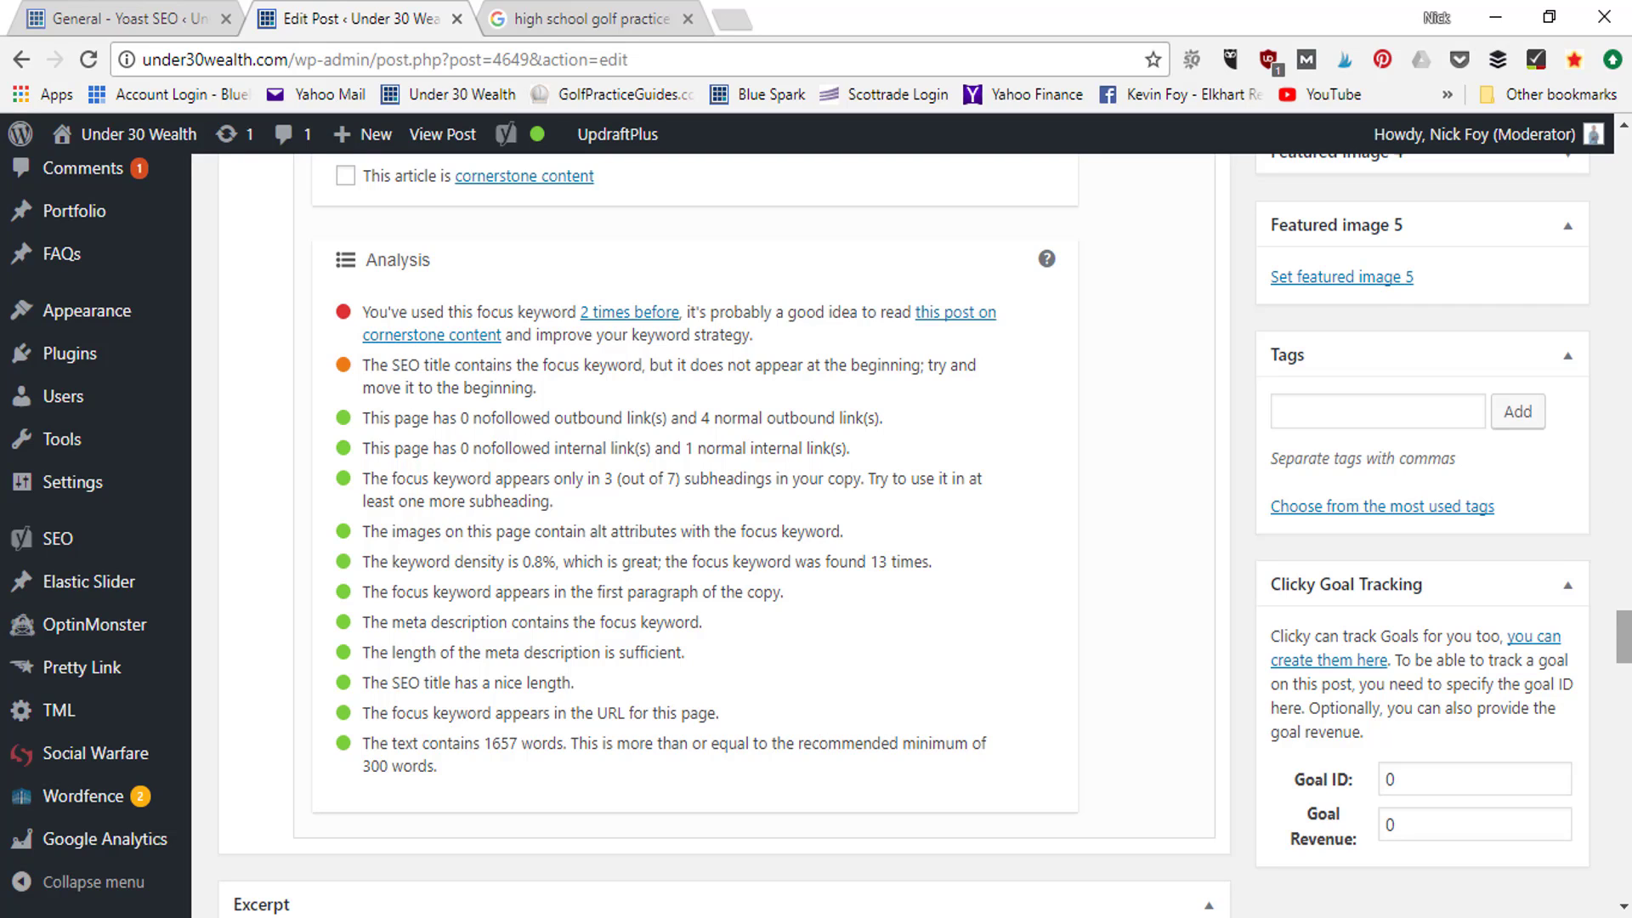
pyautogui.rightClick(1628, 639)
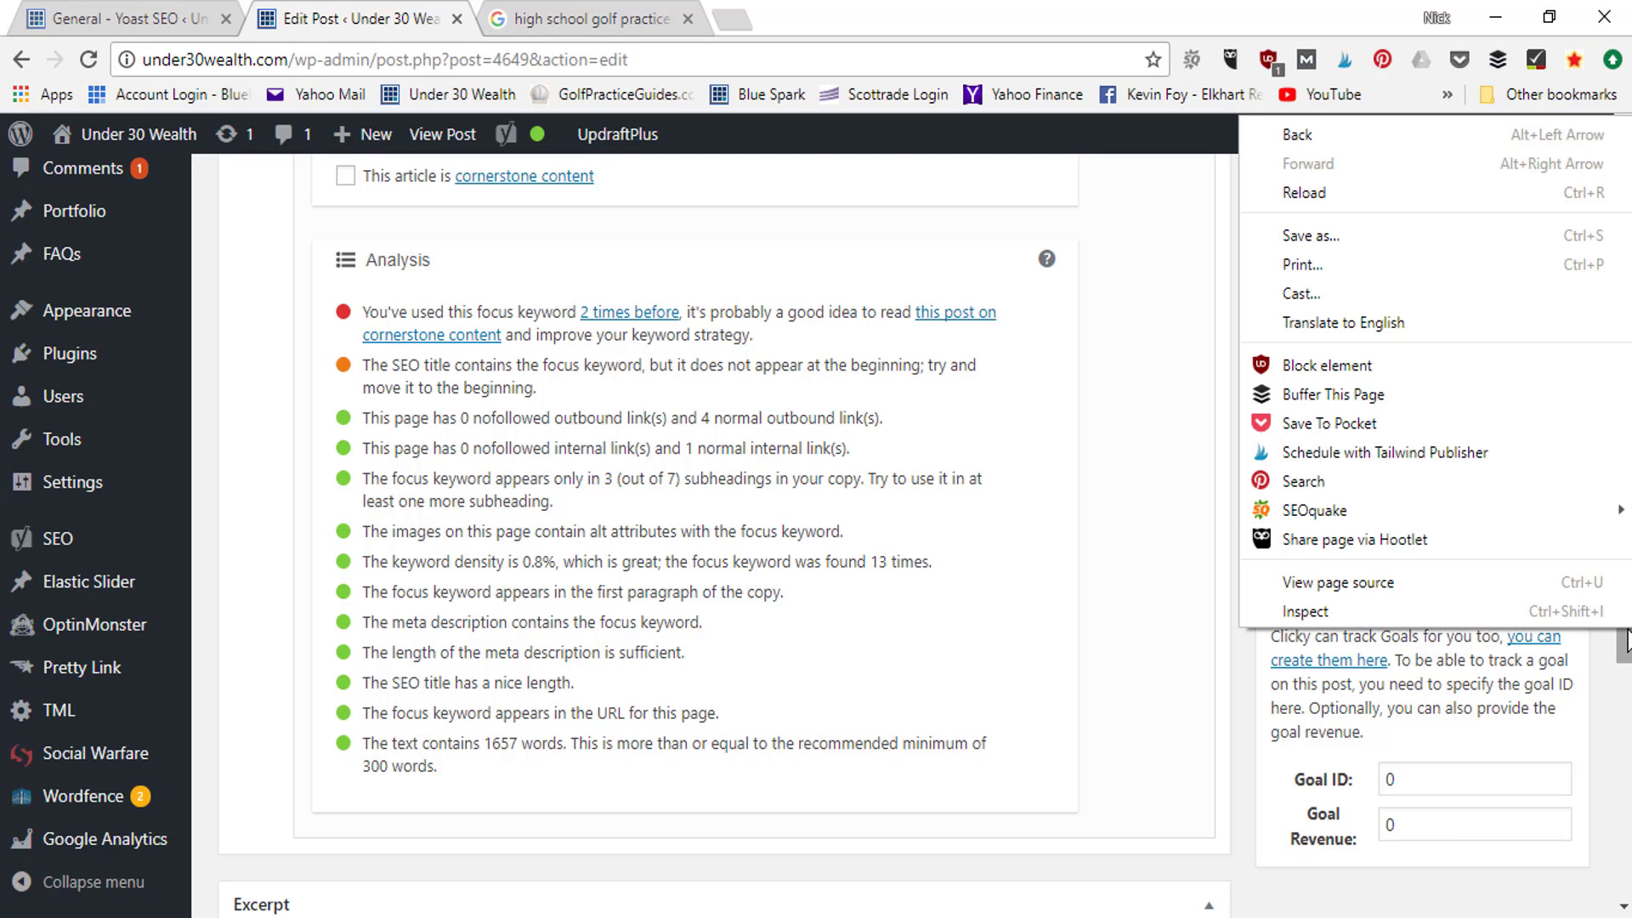
pyautogui.press('Escape')
pyautogui.scroll(8, 1627, 620)
pyautogui.scroll(15, 1627, 606)
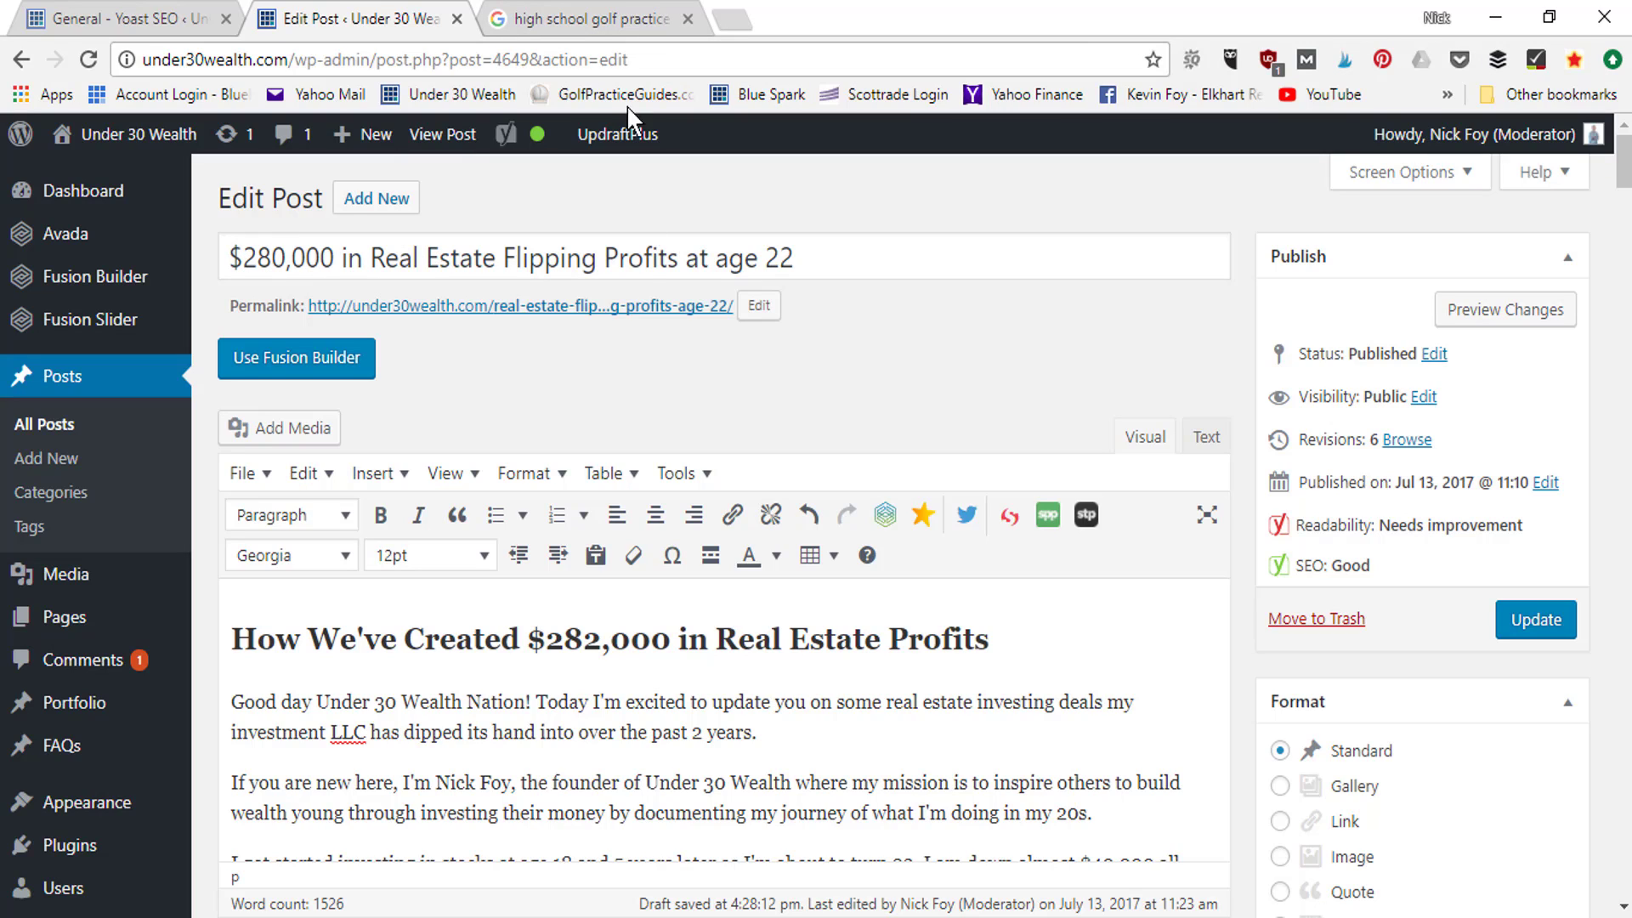
pyautogui.moveTo(1624, 161)
pyautogui.mouseDown()
pyautogui.moveTo(1625, 179)
pyautogui.moveTo(1625, 162)
pyautogui.mouseUp()
pyautogui.moveTo(1620, 183); pyautogui.dragTo(1625, 638)
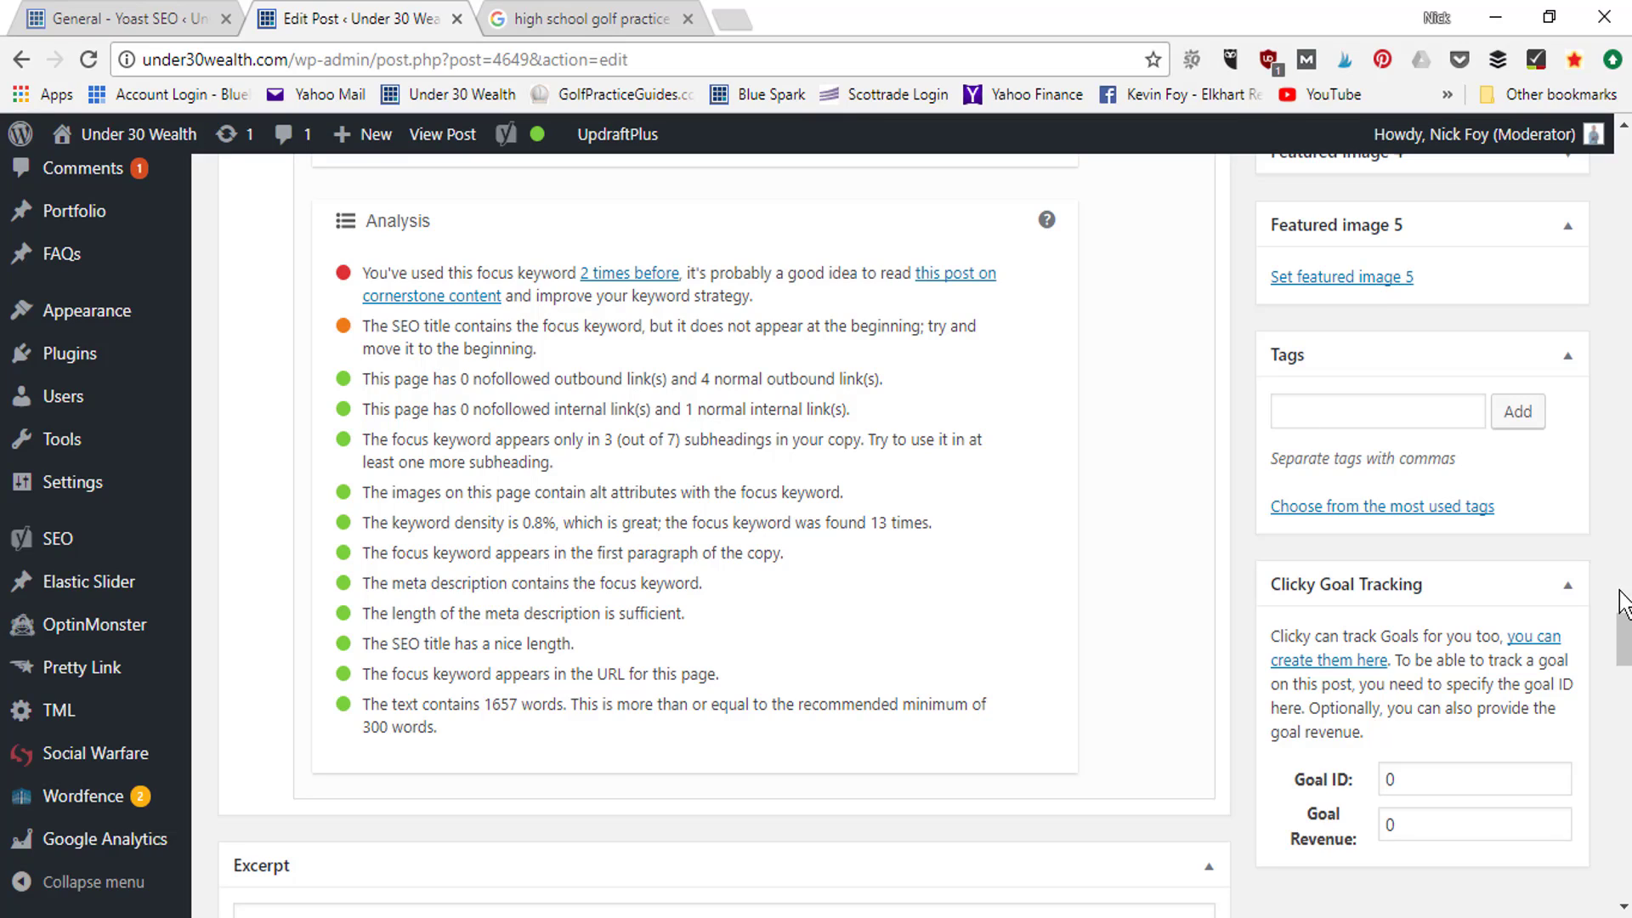
# Examine the available heading levels and those used by the post's first heading and its "Growing My Net Worth Through Real Estate Investing" subheading.
pyautogui.moveTo(1624, 603); pyautogui.dragTo(1624, 139)
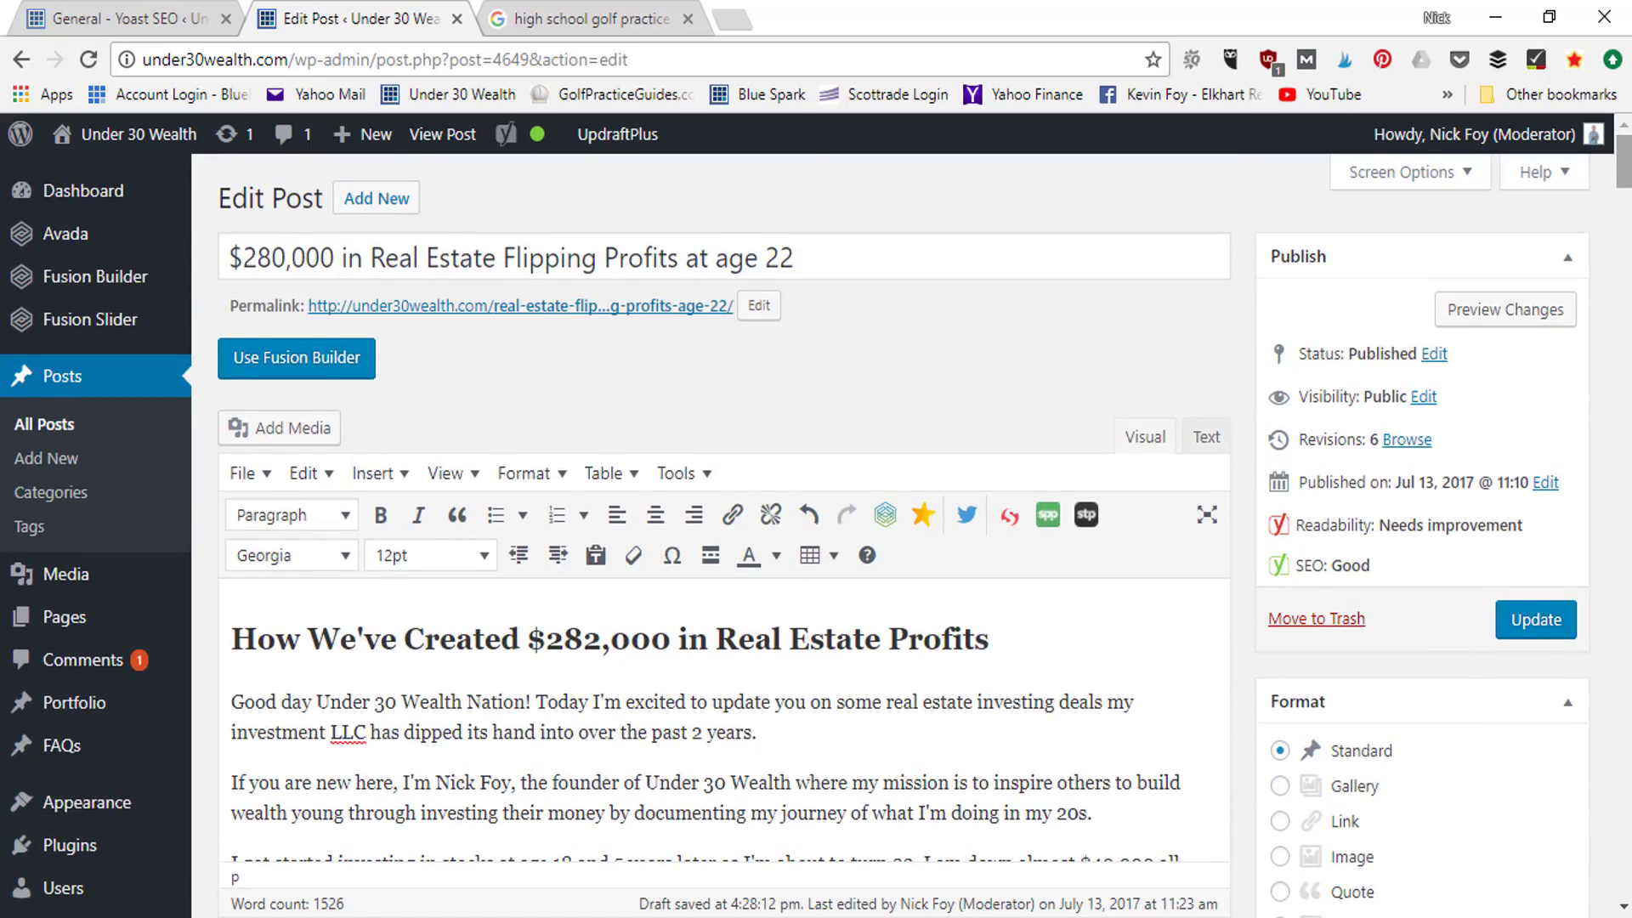
pyautogui.click(335, 516)
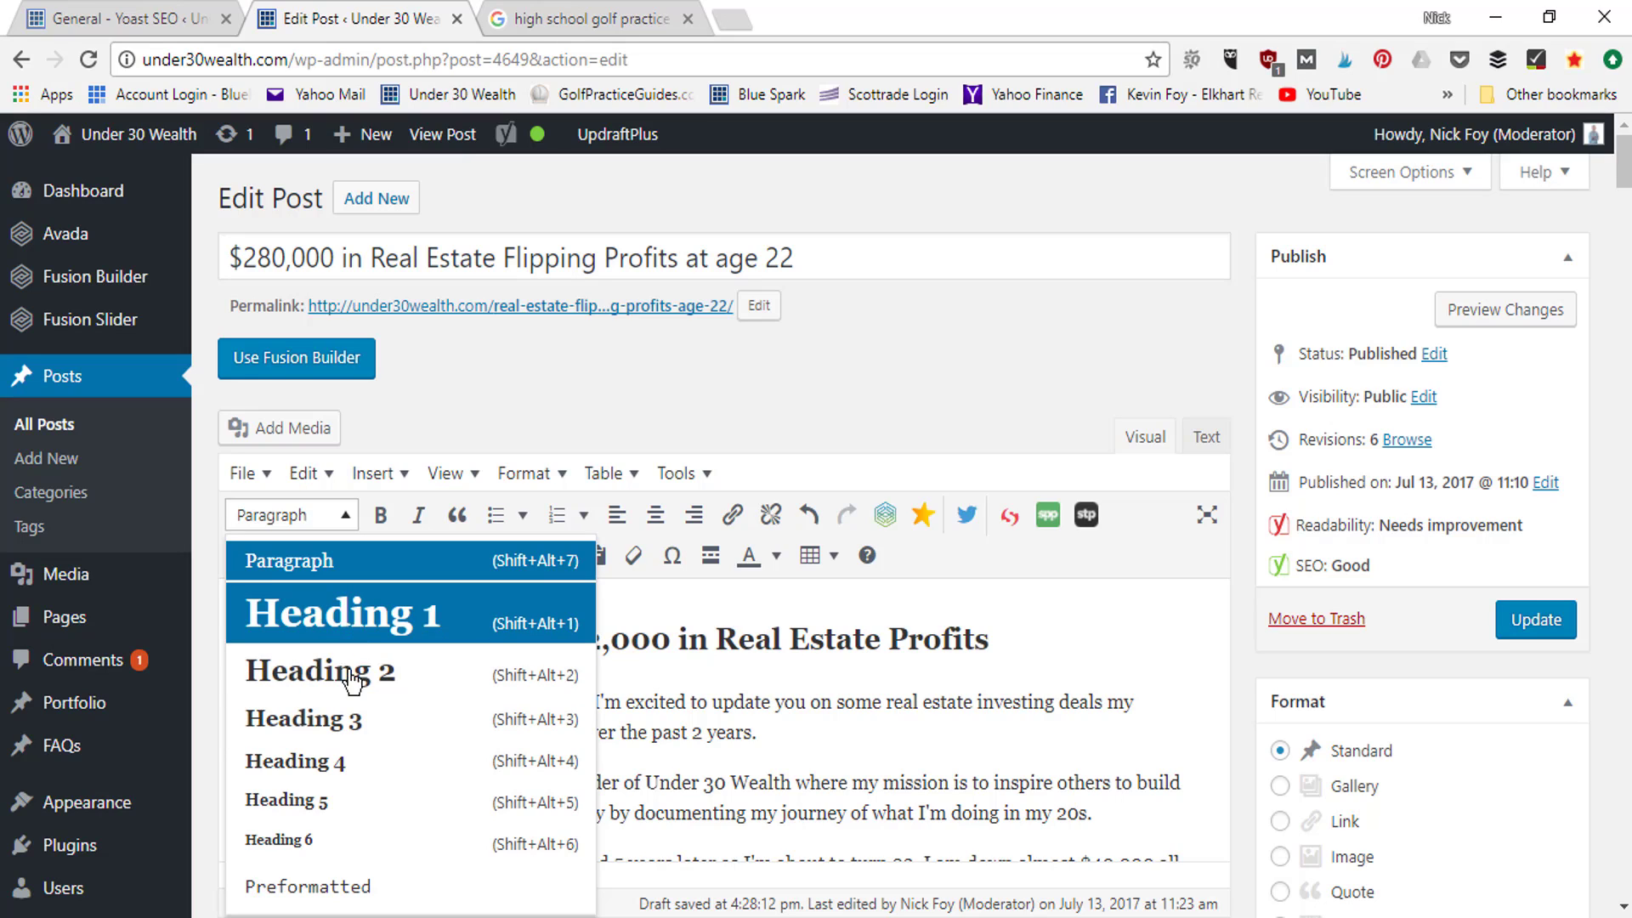
pyautogui.click(322, 520)
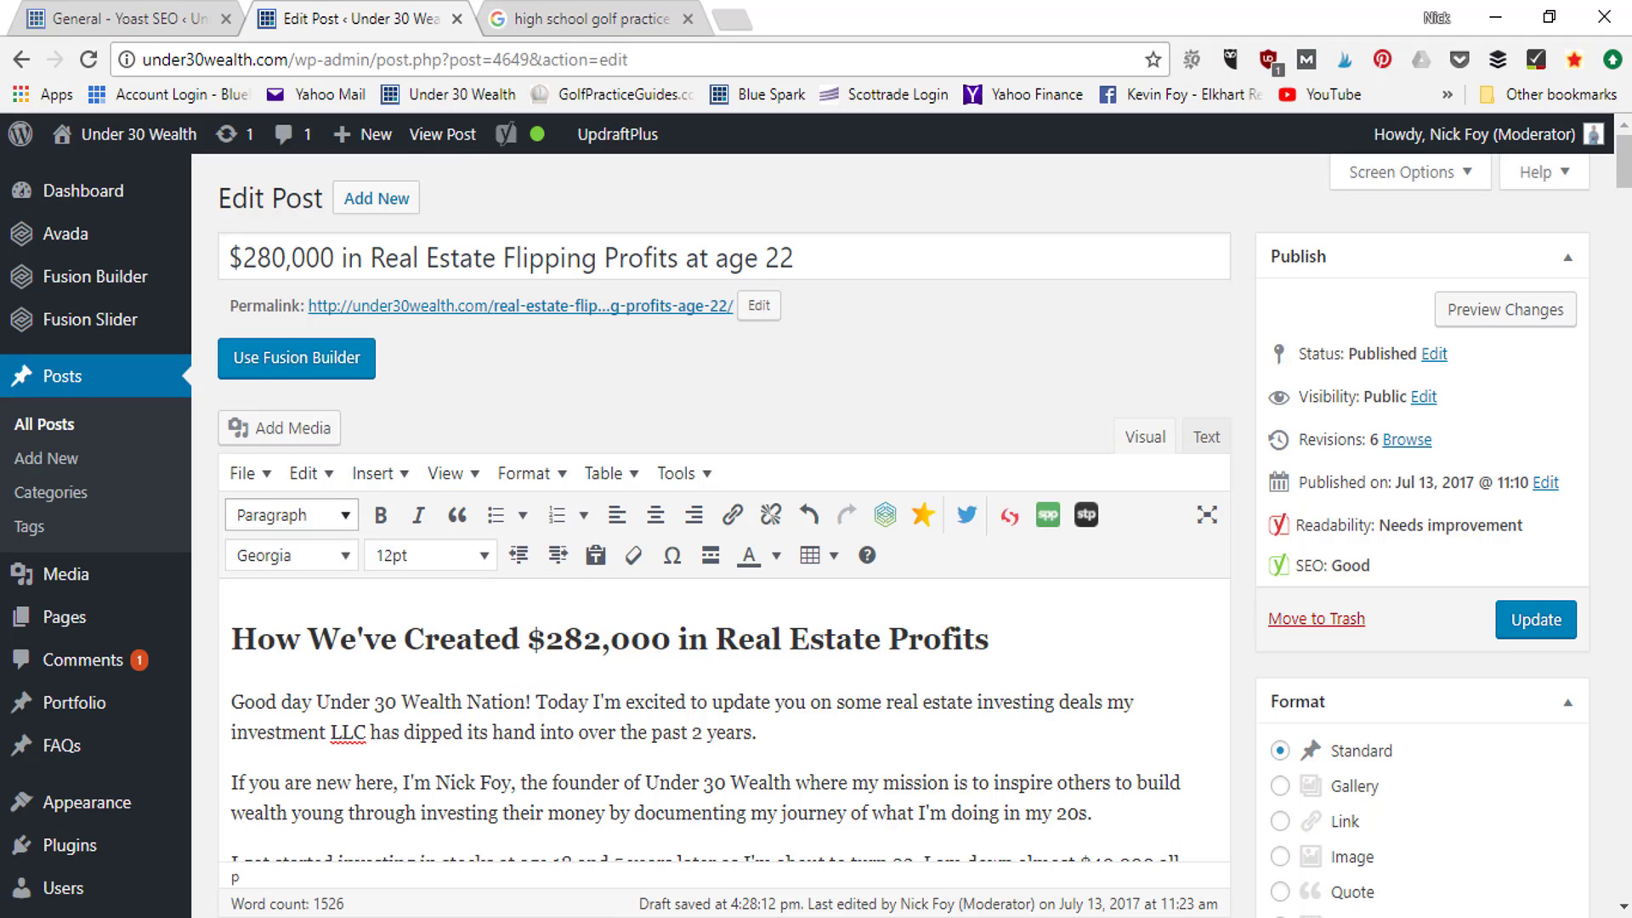
pyautogui.scroll(-1, 1626, 180)
pyautogui.click(851, 581)
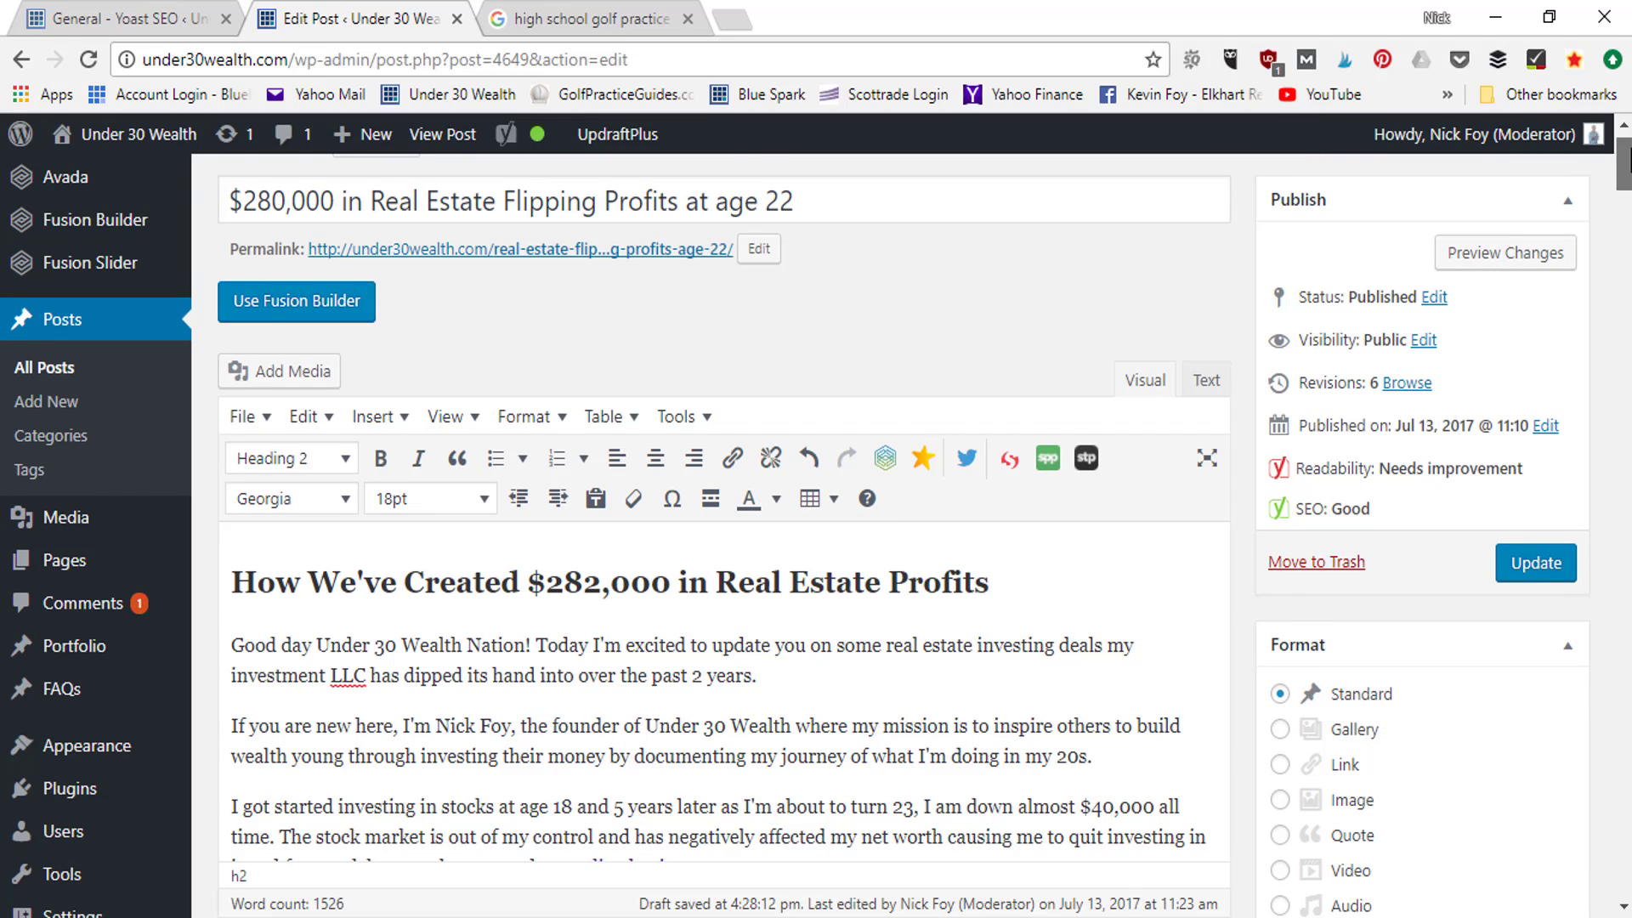
pyautogui.scroll(-5, 1624, 170)
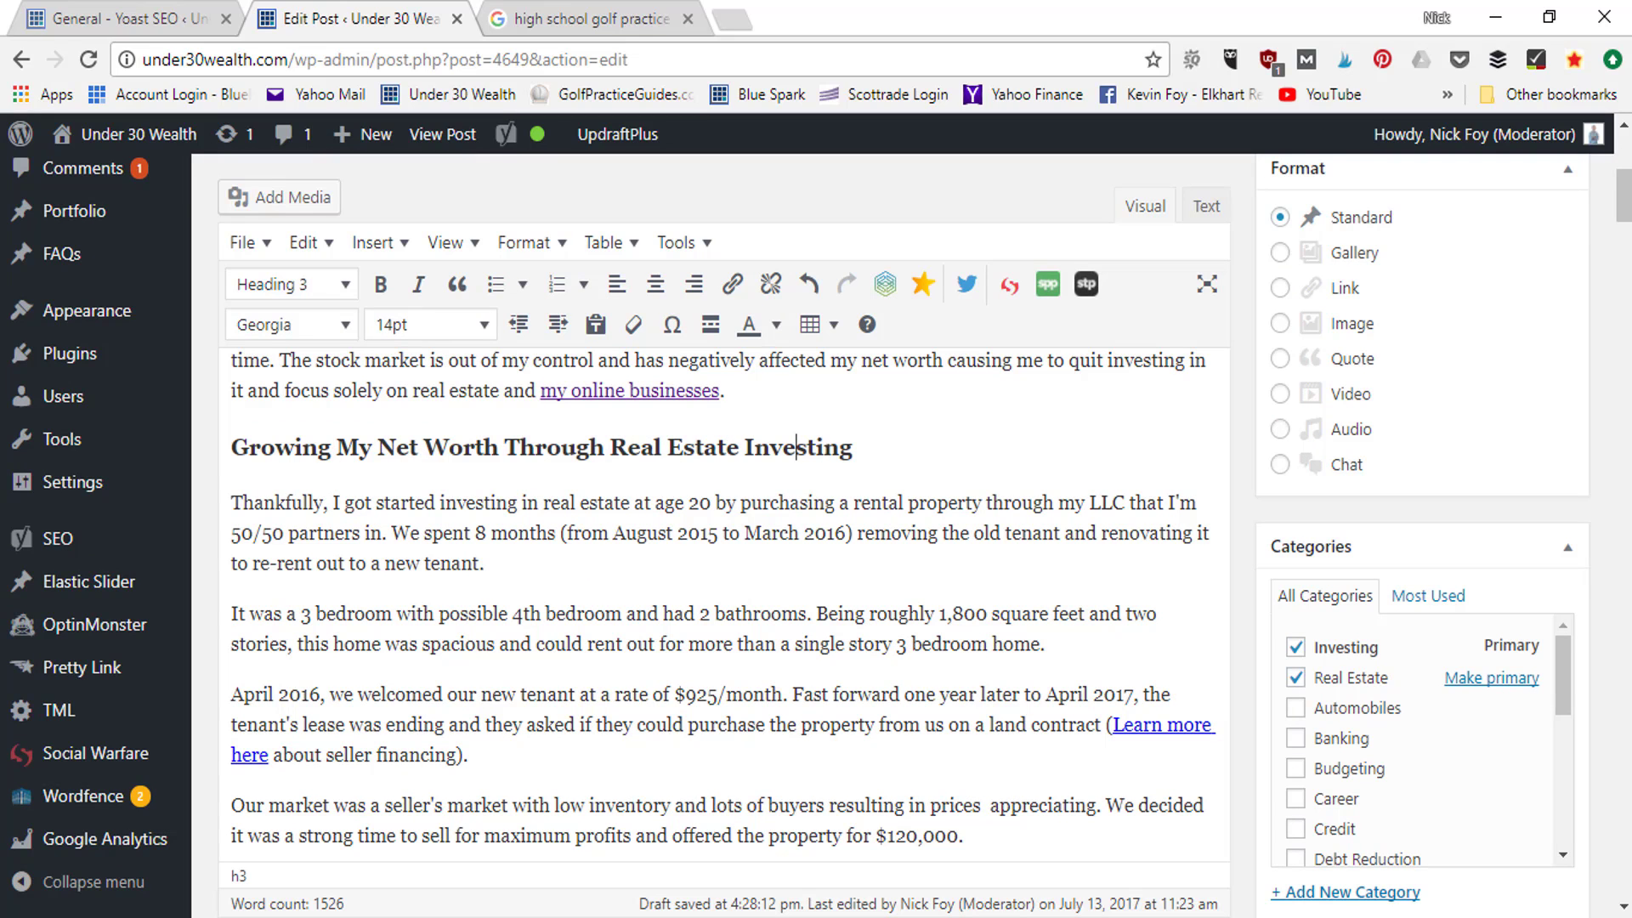
# Check the analysis items on subheadings, image alt attributes and keyword density against the focus keyword.
pyautogui.moveTo(1625, 204); pyautogui.dragTo(1624, 639)
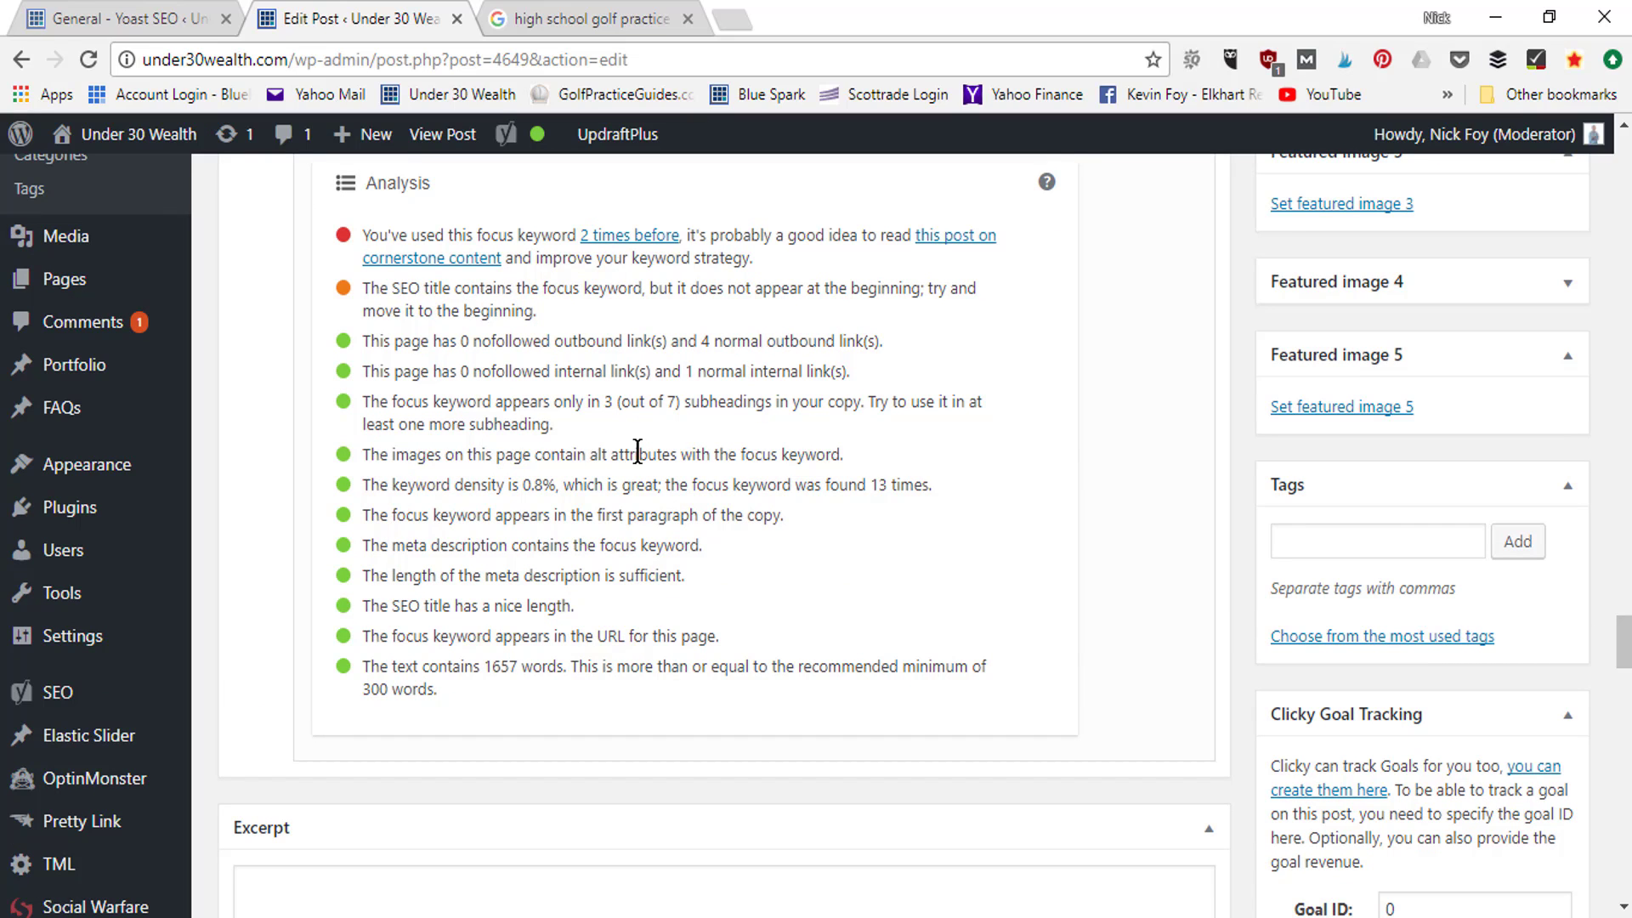
pyautogui.moveTo(1627, 633)
pyautogui.mouseDown()
pyautogui.moveTo(1627, 166)
pyautogui.moveTo(1626, 624)
pyautogui.mouseUp()
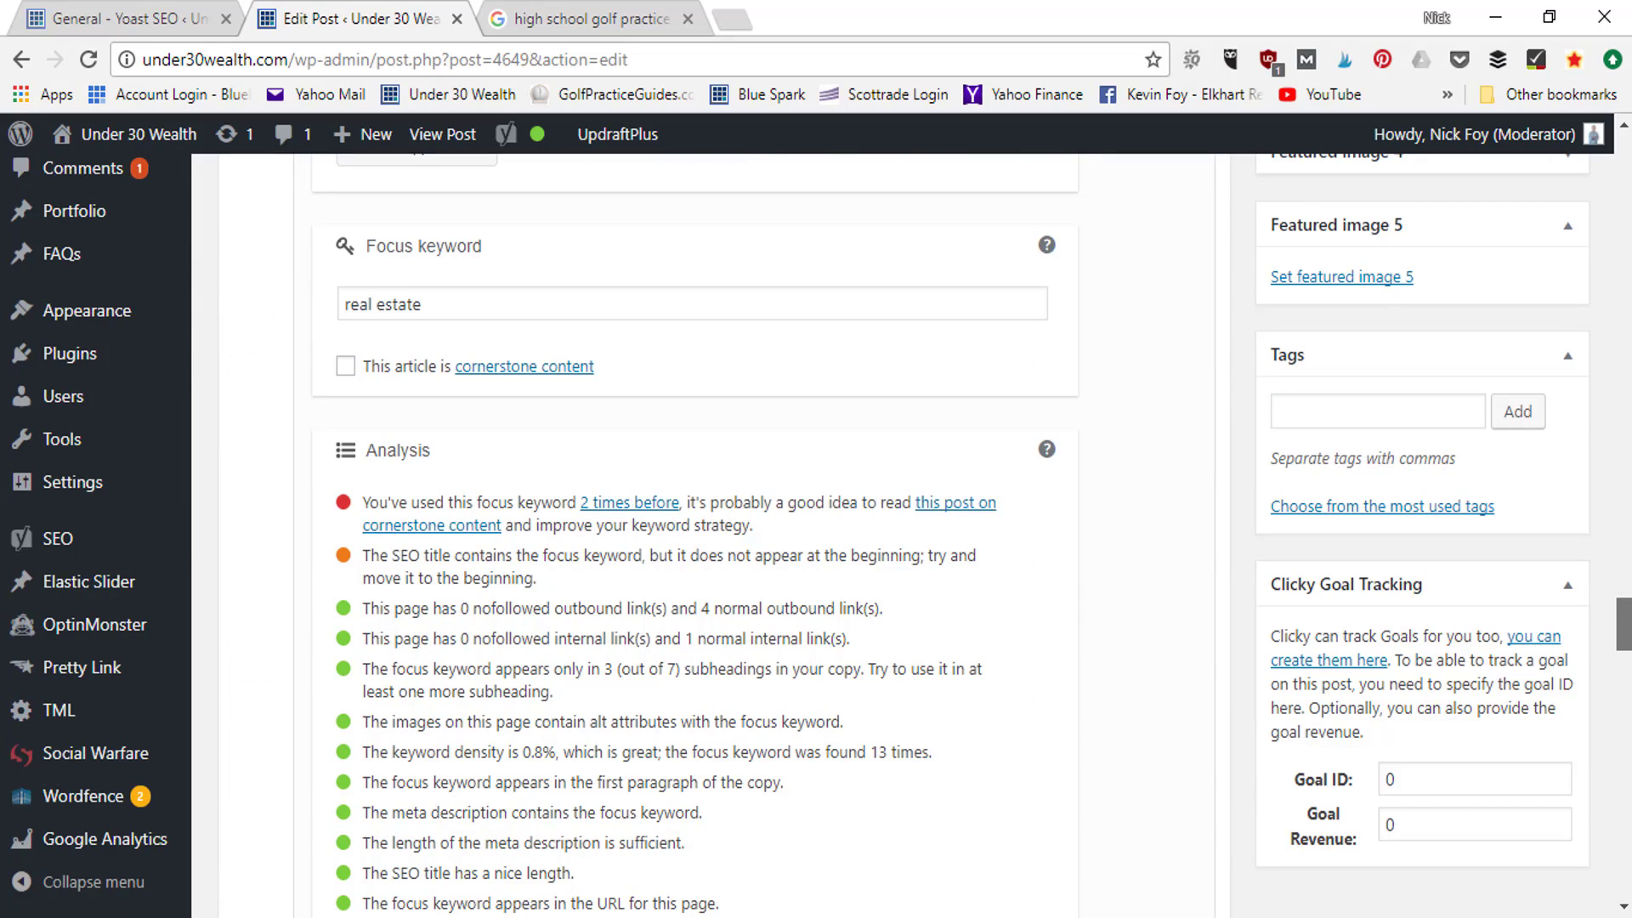
pyautogui.moveTo(1625, 625)
pyautogui.mouseDown()
pyautogui.moveTo(1626, 423)
pyautogui.moveTo(1625, 638)
pyautogui.mouseUp()
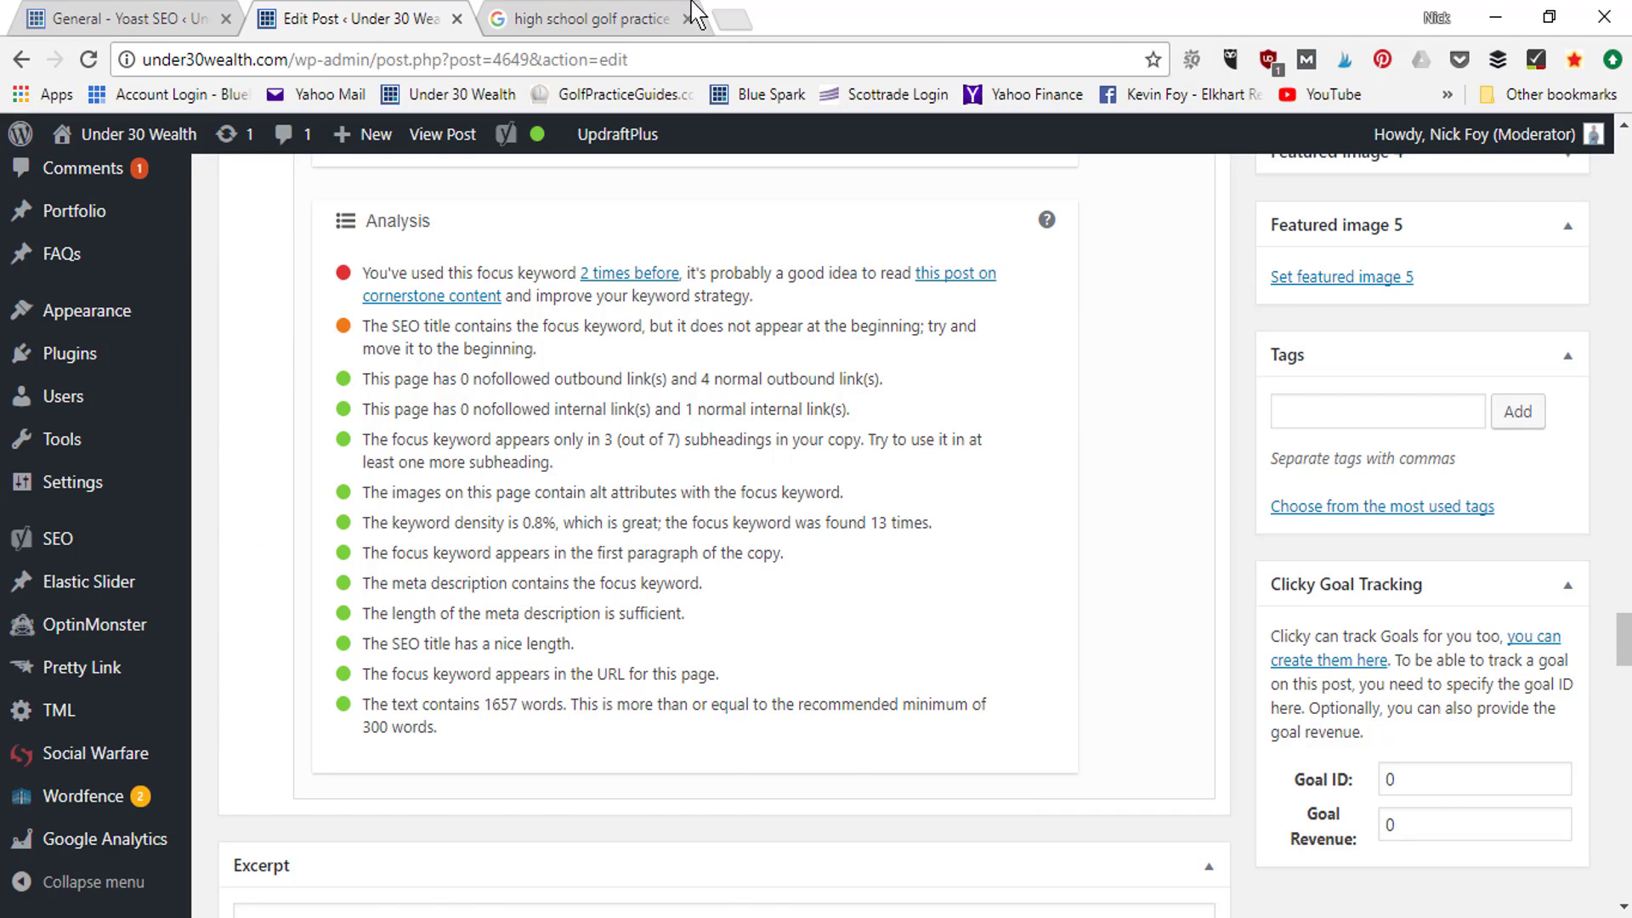
# Switch to the Google search, show image results for "high school golf practice plan" and browse the GolfPracticeGuides.com graphics.
pyautogui.click(627, 17)
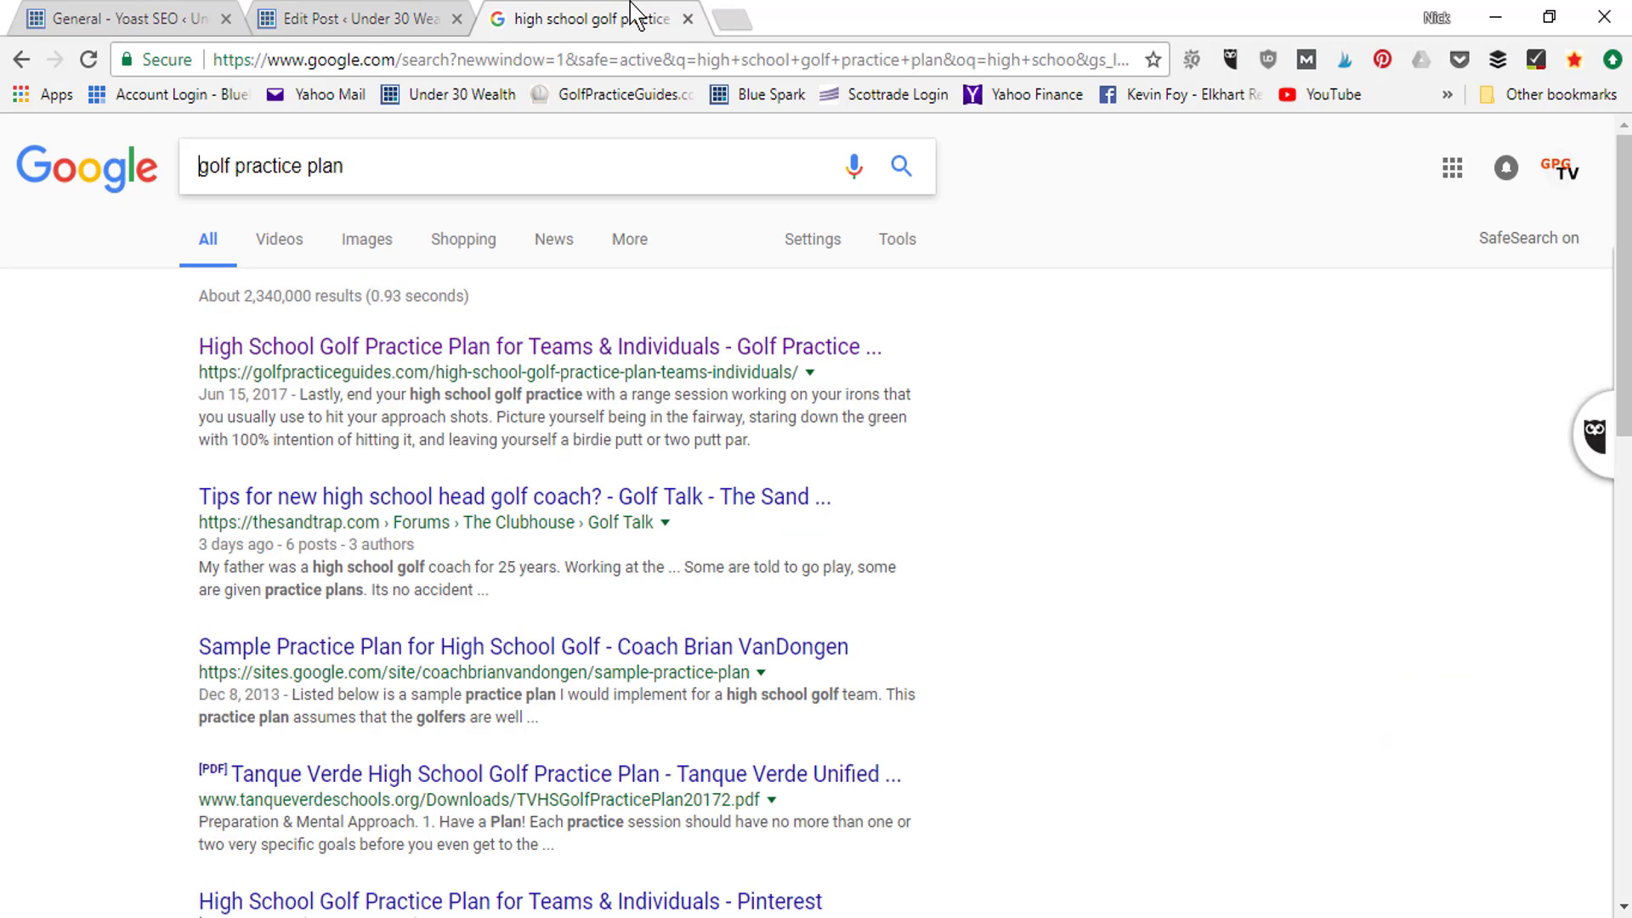
pyautogui.click(361, 251)
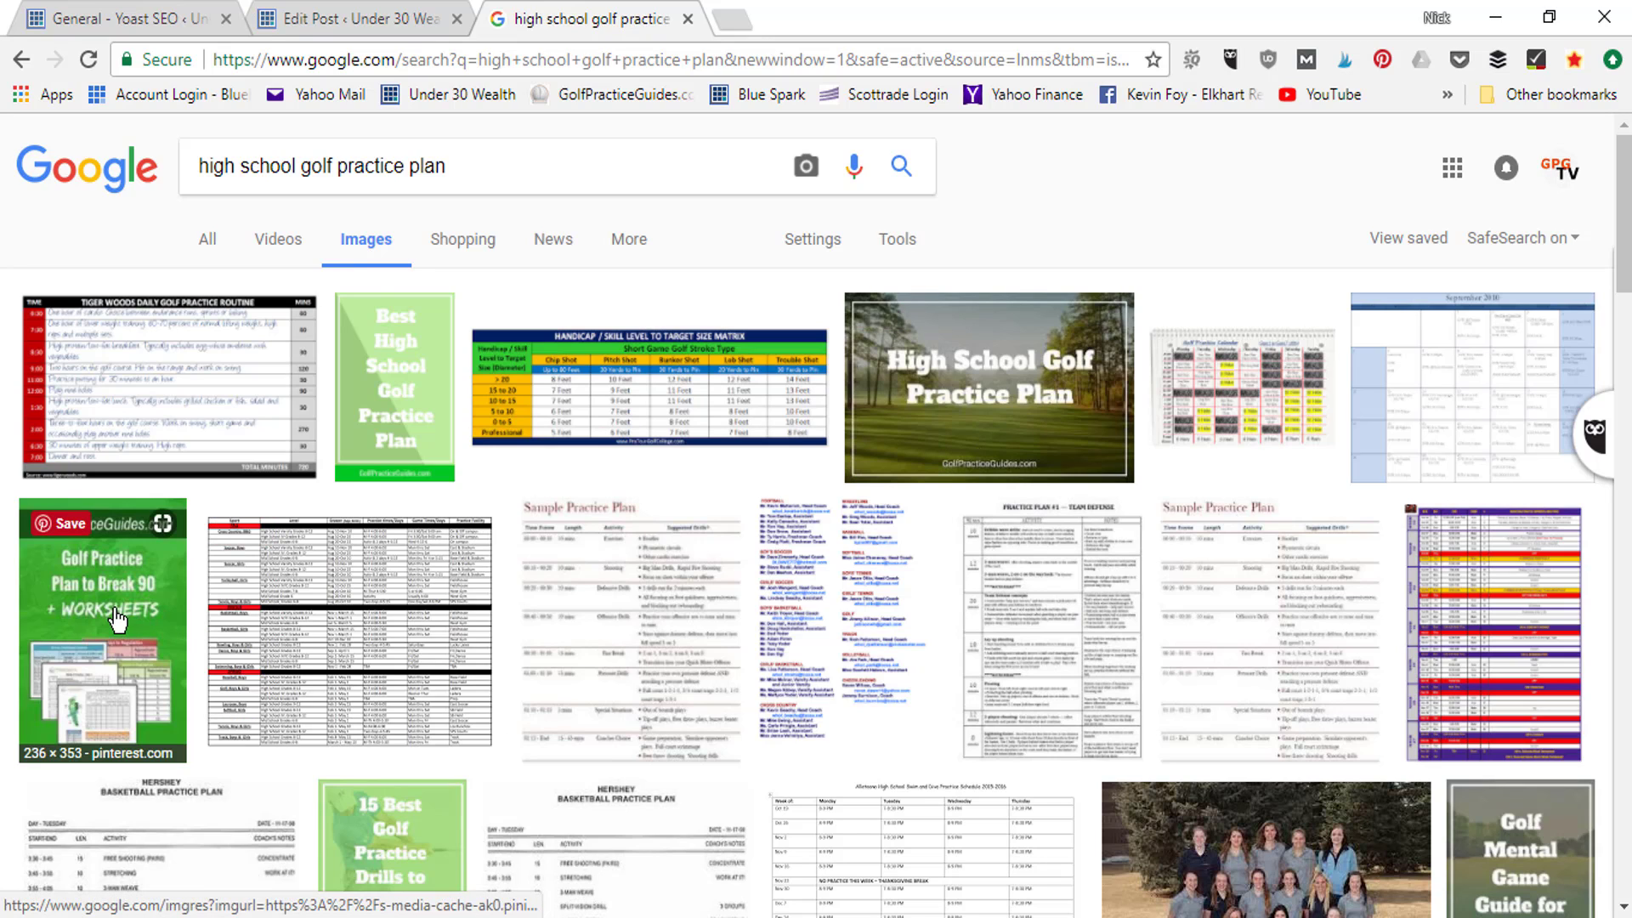
pyautogui.moveTo(1624, 274); pyautogui.dragTo(1624, 278)
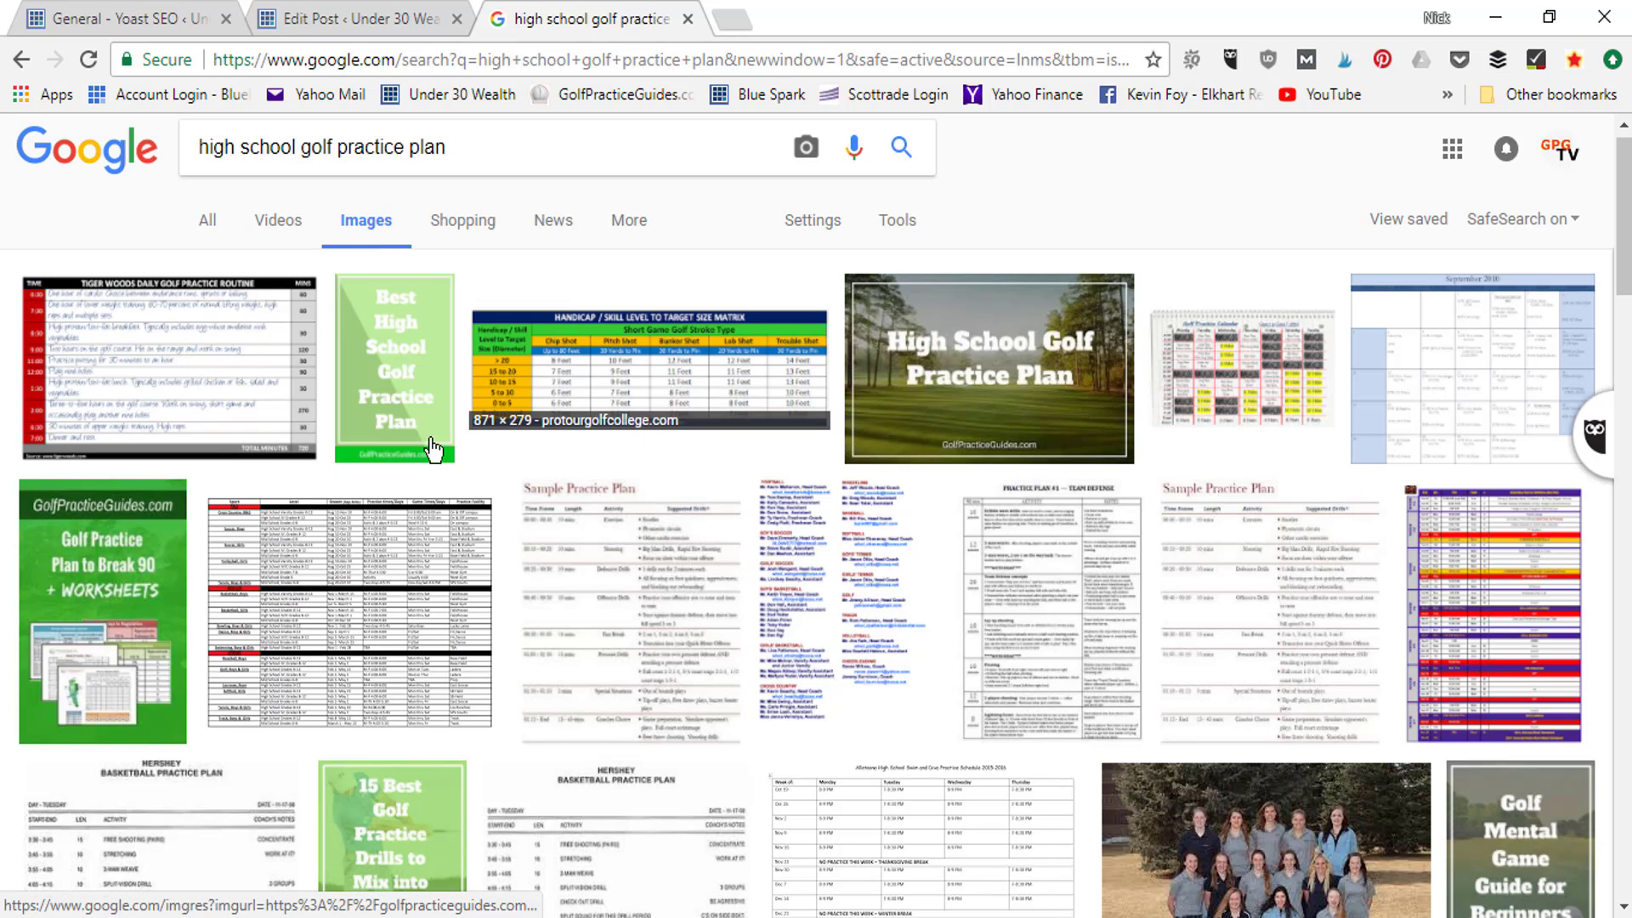
pyautogui.scroll(-1, 395, 366)
pyautogui.scroll(-6, 395, 366)
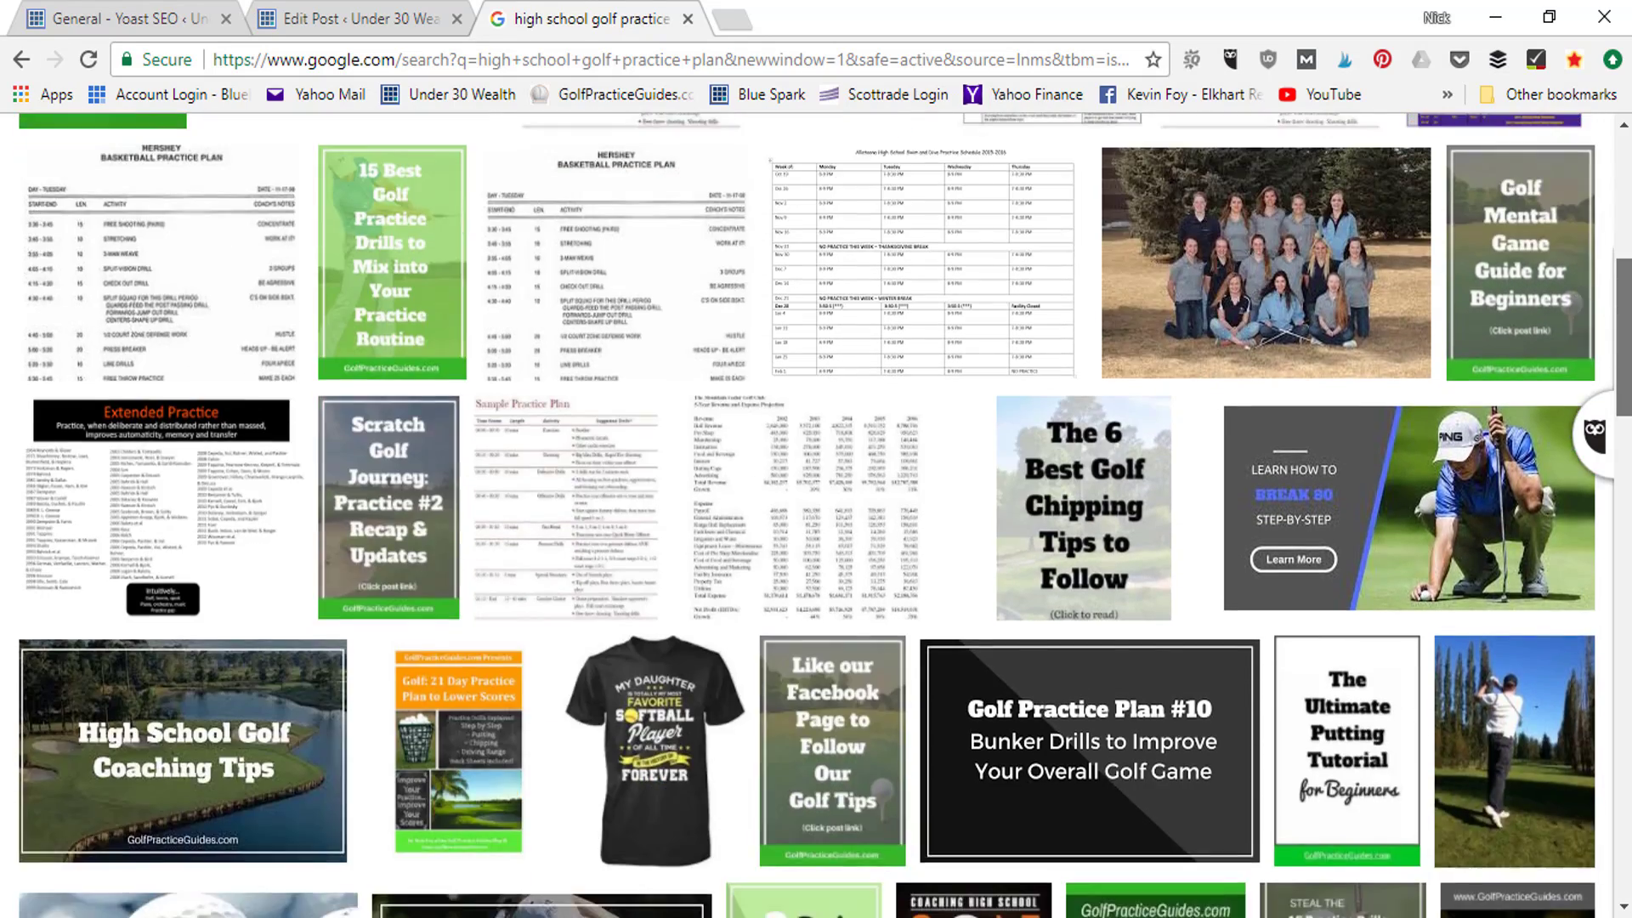
pyautogui.scroll(7, 816, 515)
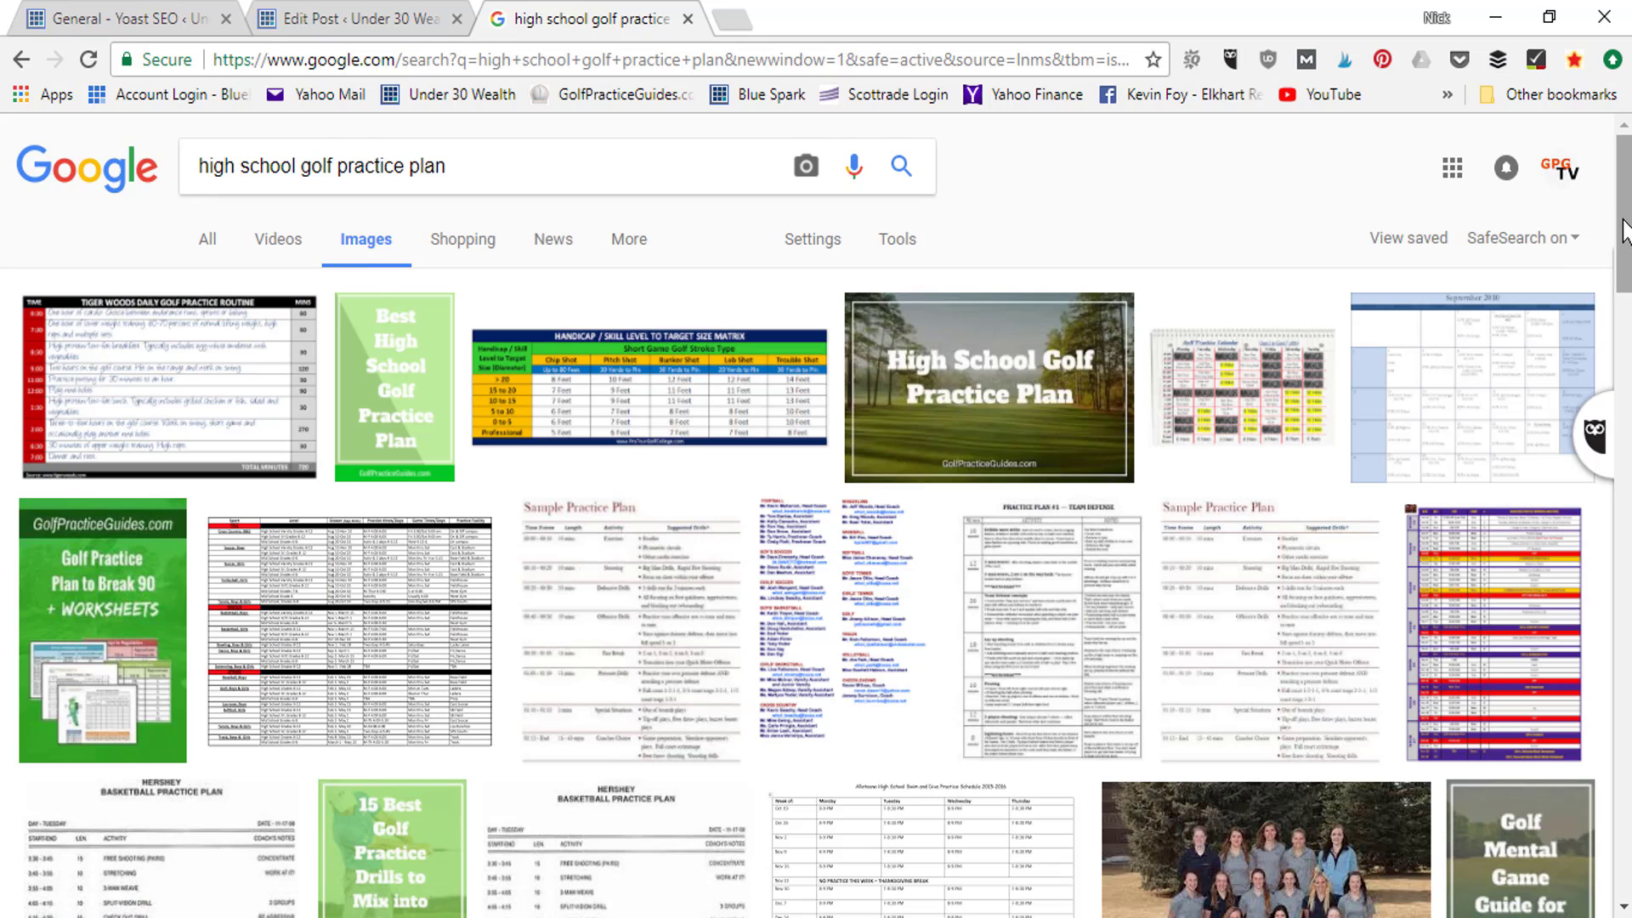
pyautogui.moveTo(1619, 230); pyautogui.dragTo(1626, 449)
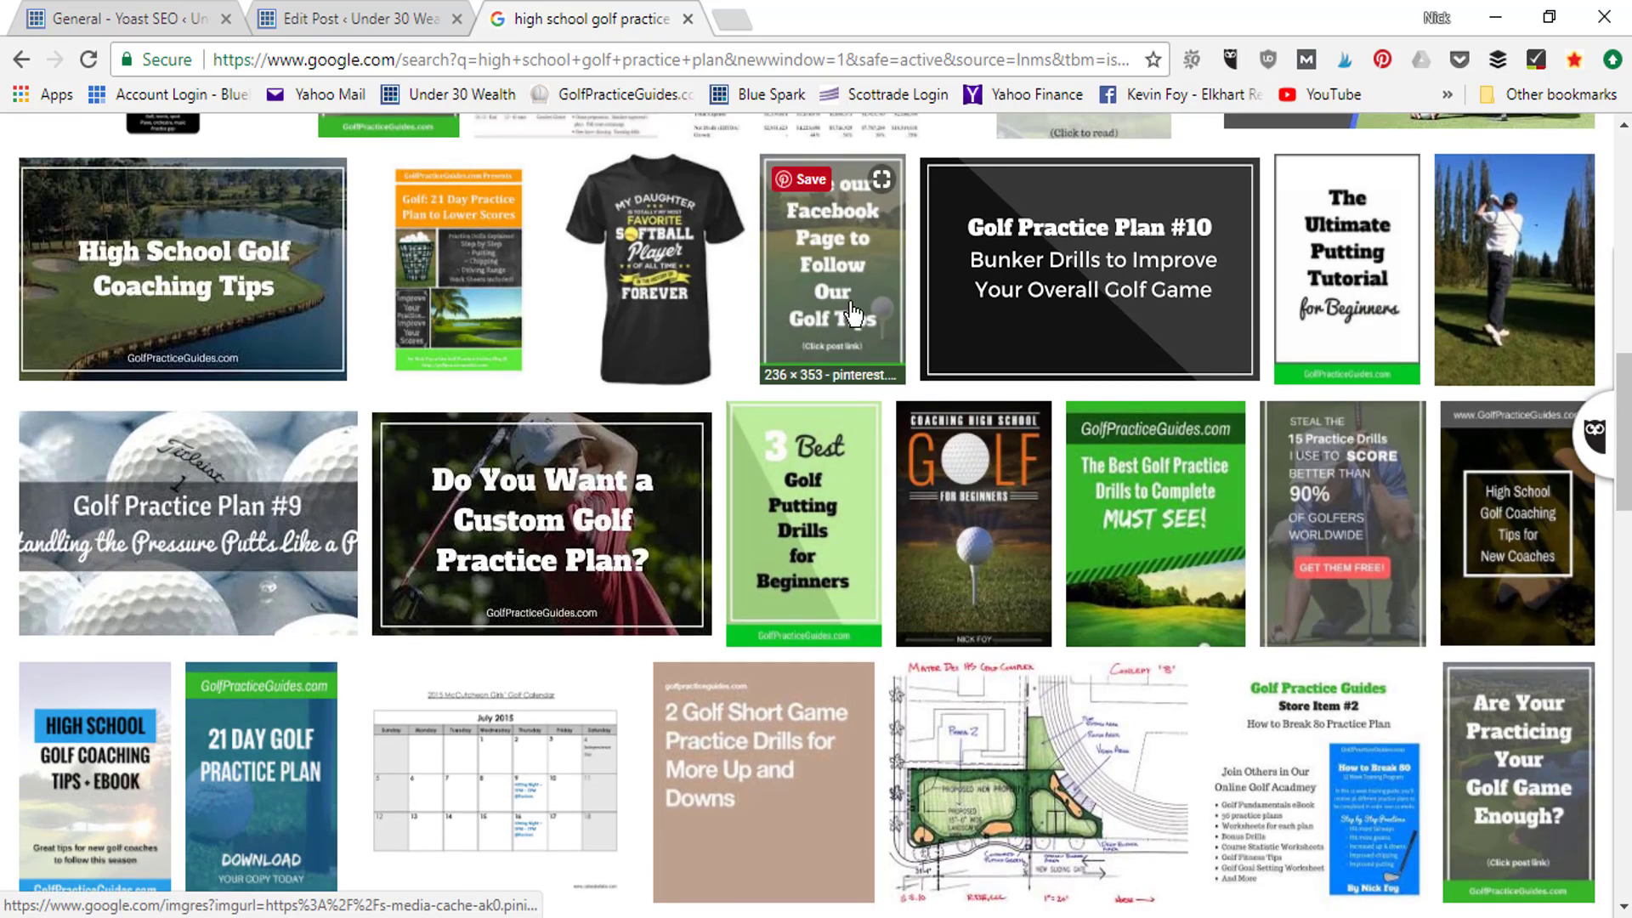
pyautogui.moveTo(1194, 295)
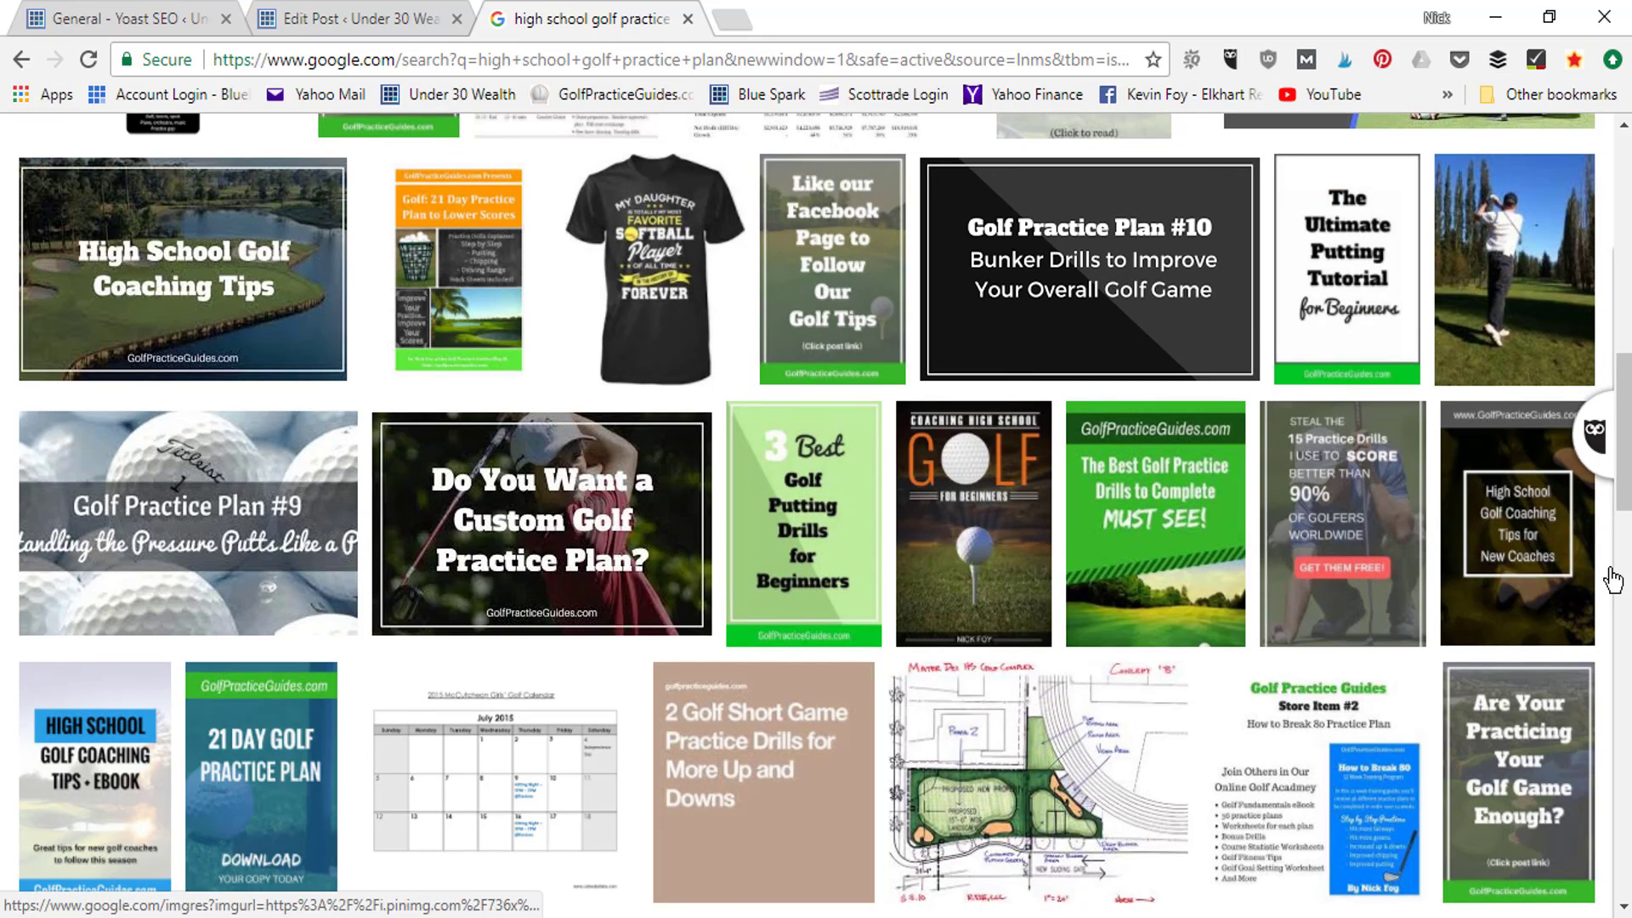
# Return to the post editor and check the keyword density item in the SEO analysis and the post's word count.
pyautogui.moveTo(1626, 483); pyautogui.dragTo(1626, 256)
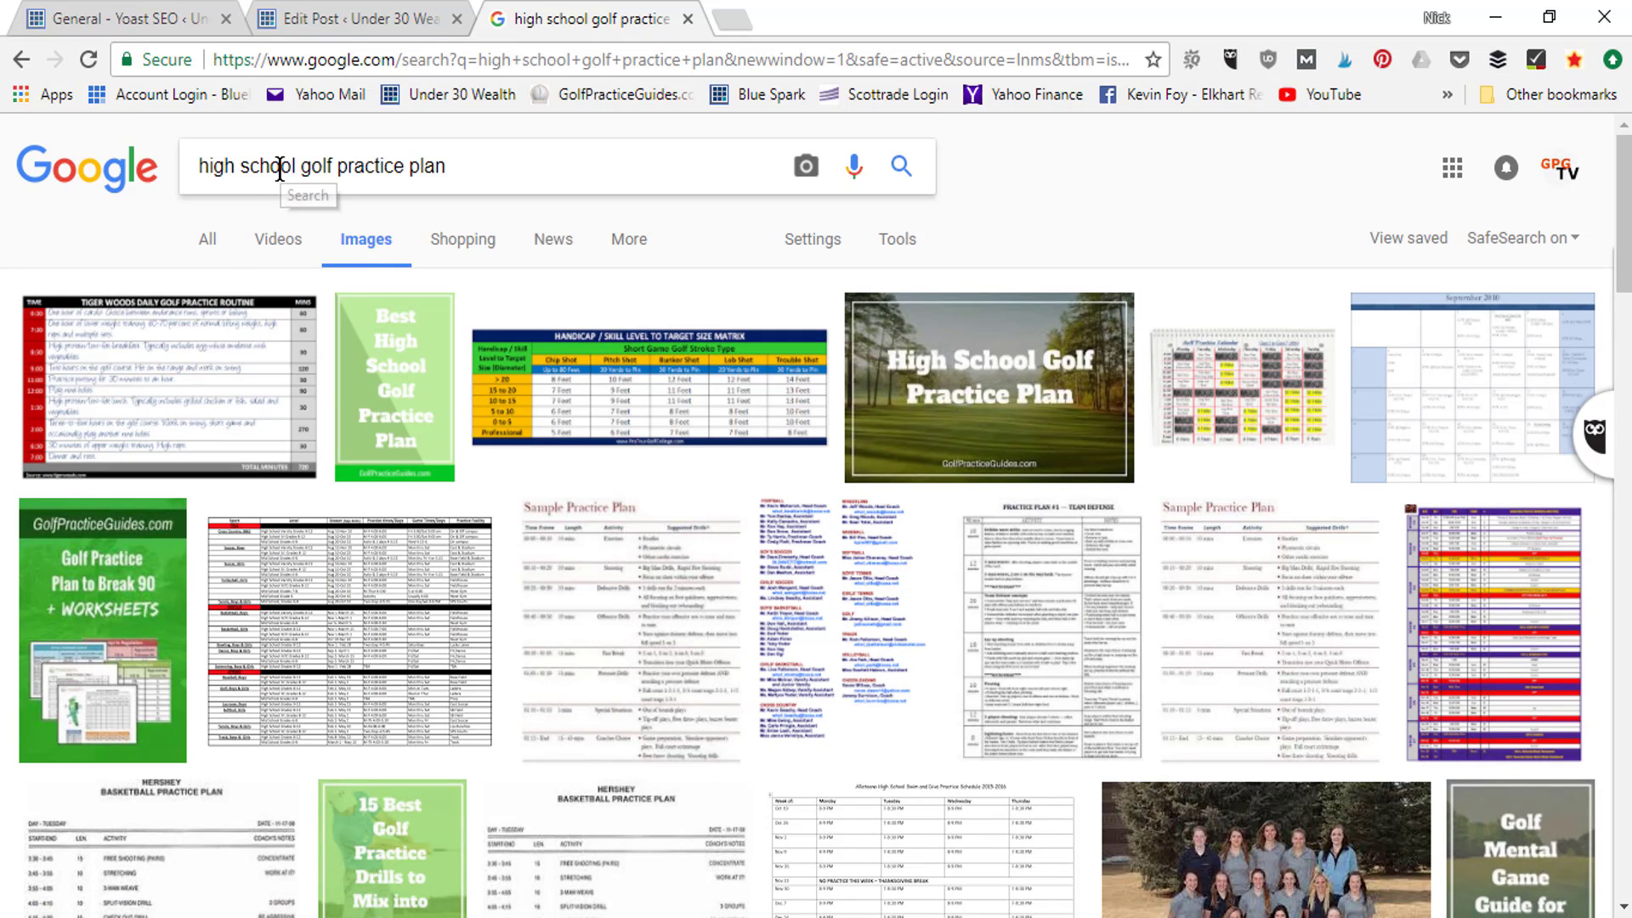
pyautogui.click(323, 21)
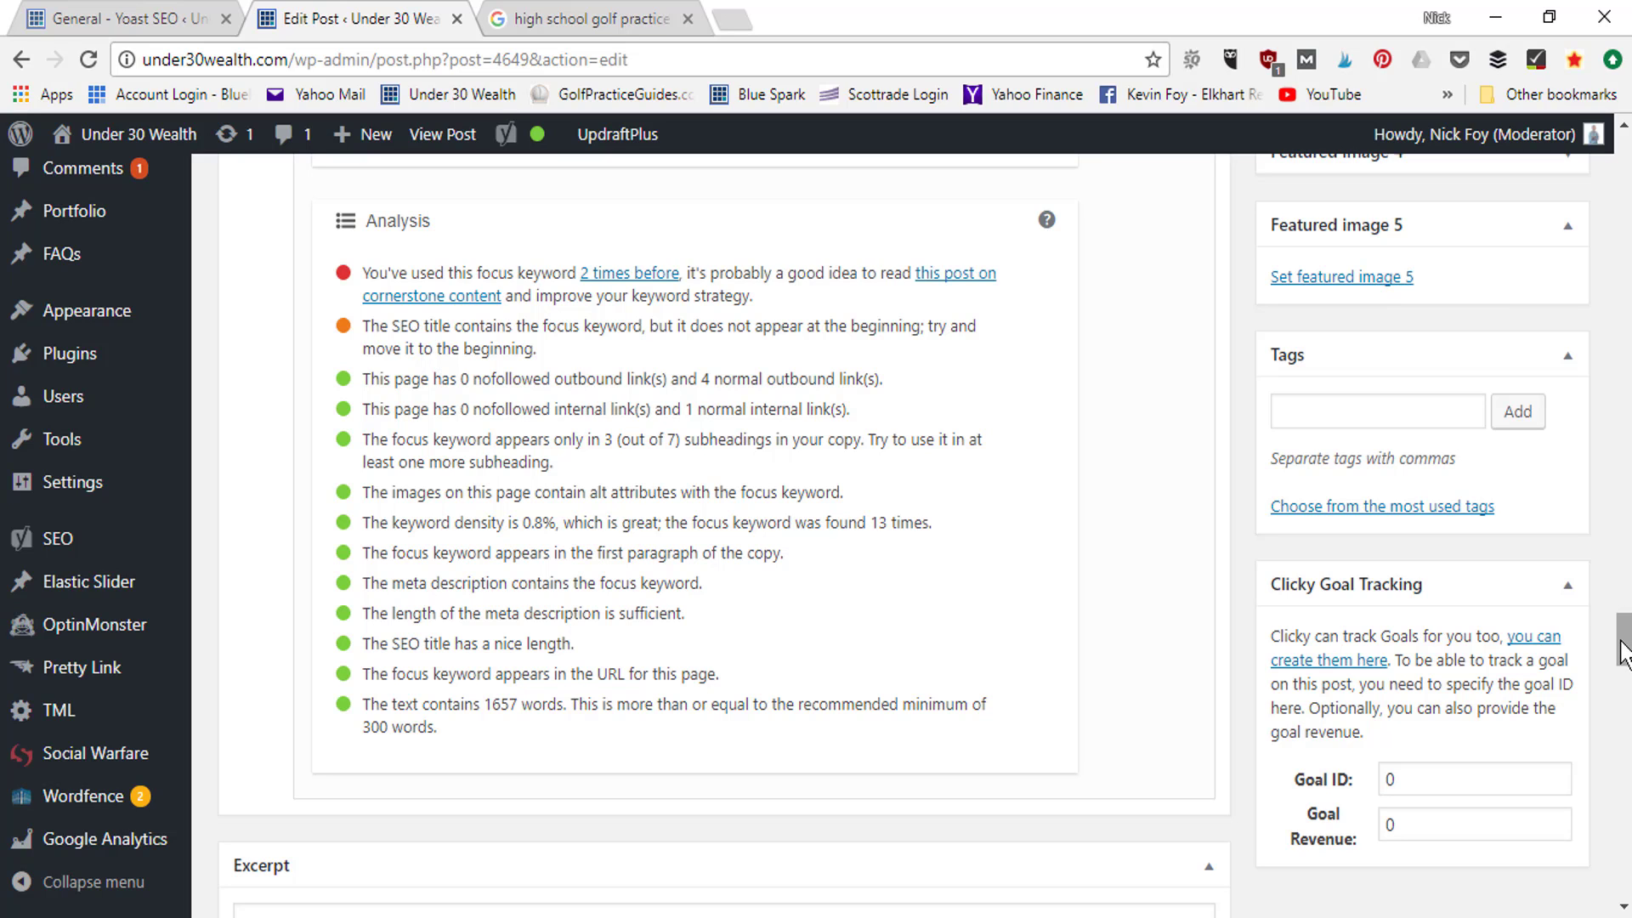
pyautogui.rightClick(1614, 680)
pyautogui.click(1620, 744)
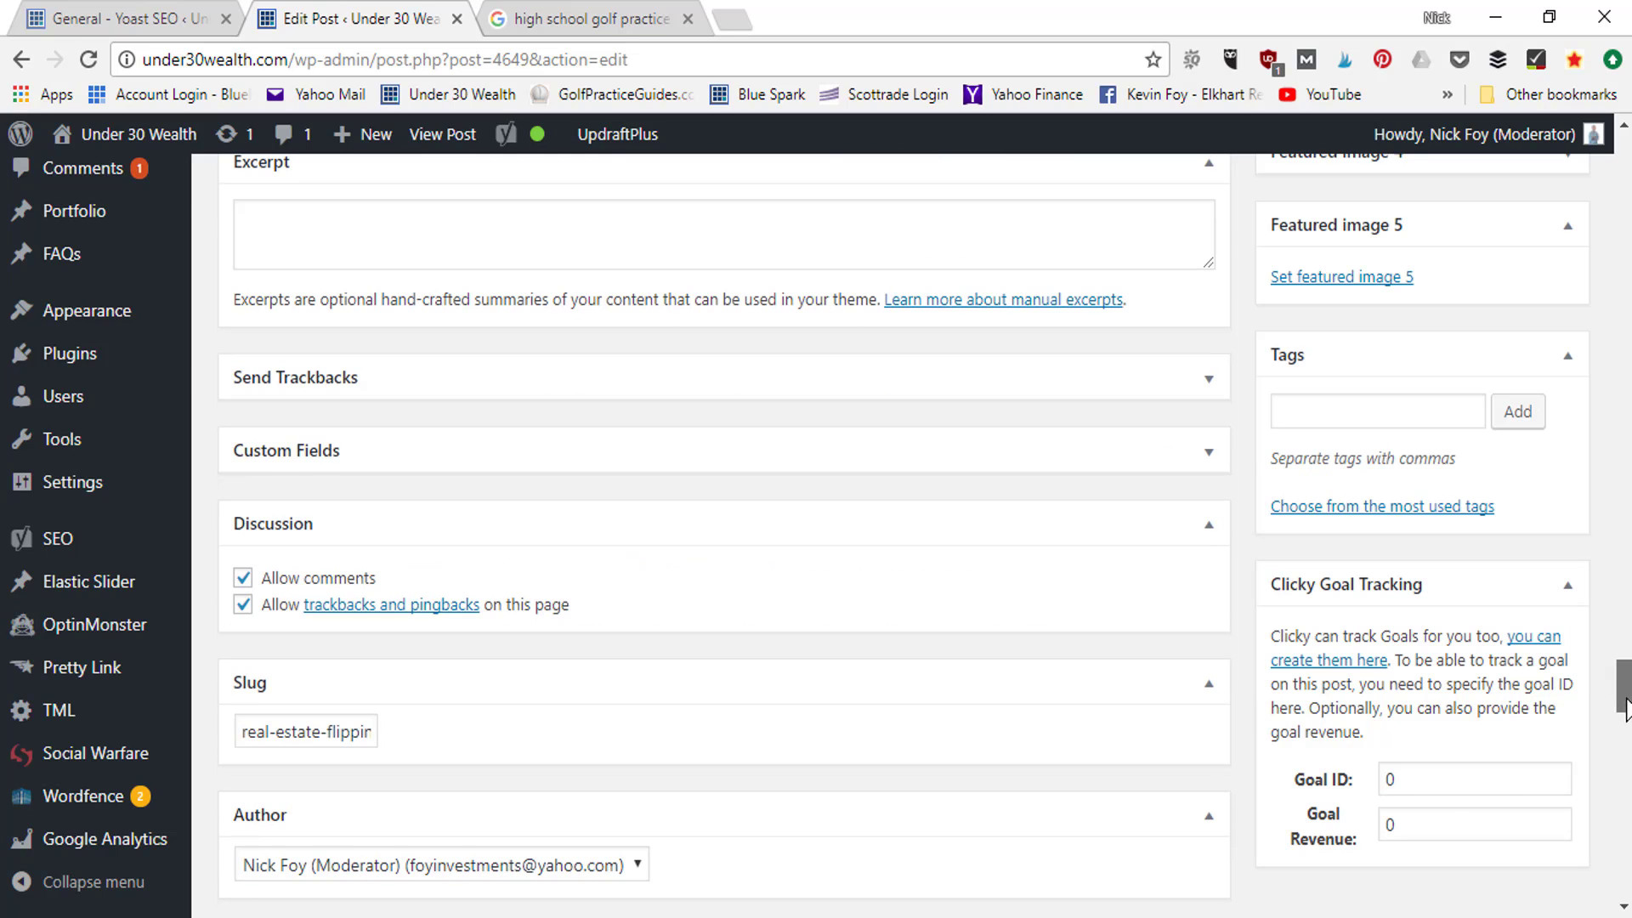
pyautogui.moveTo(1624, 706); pyautogui.dragTo(1626, 546)
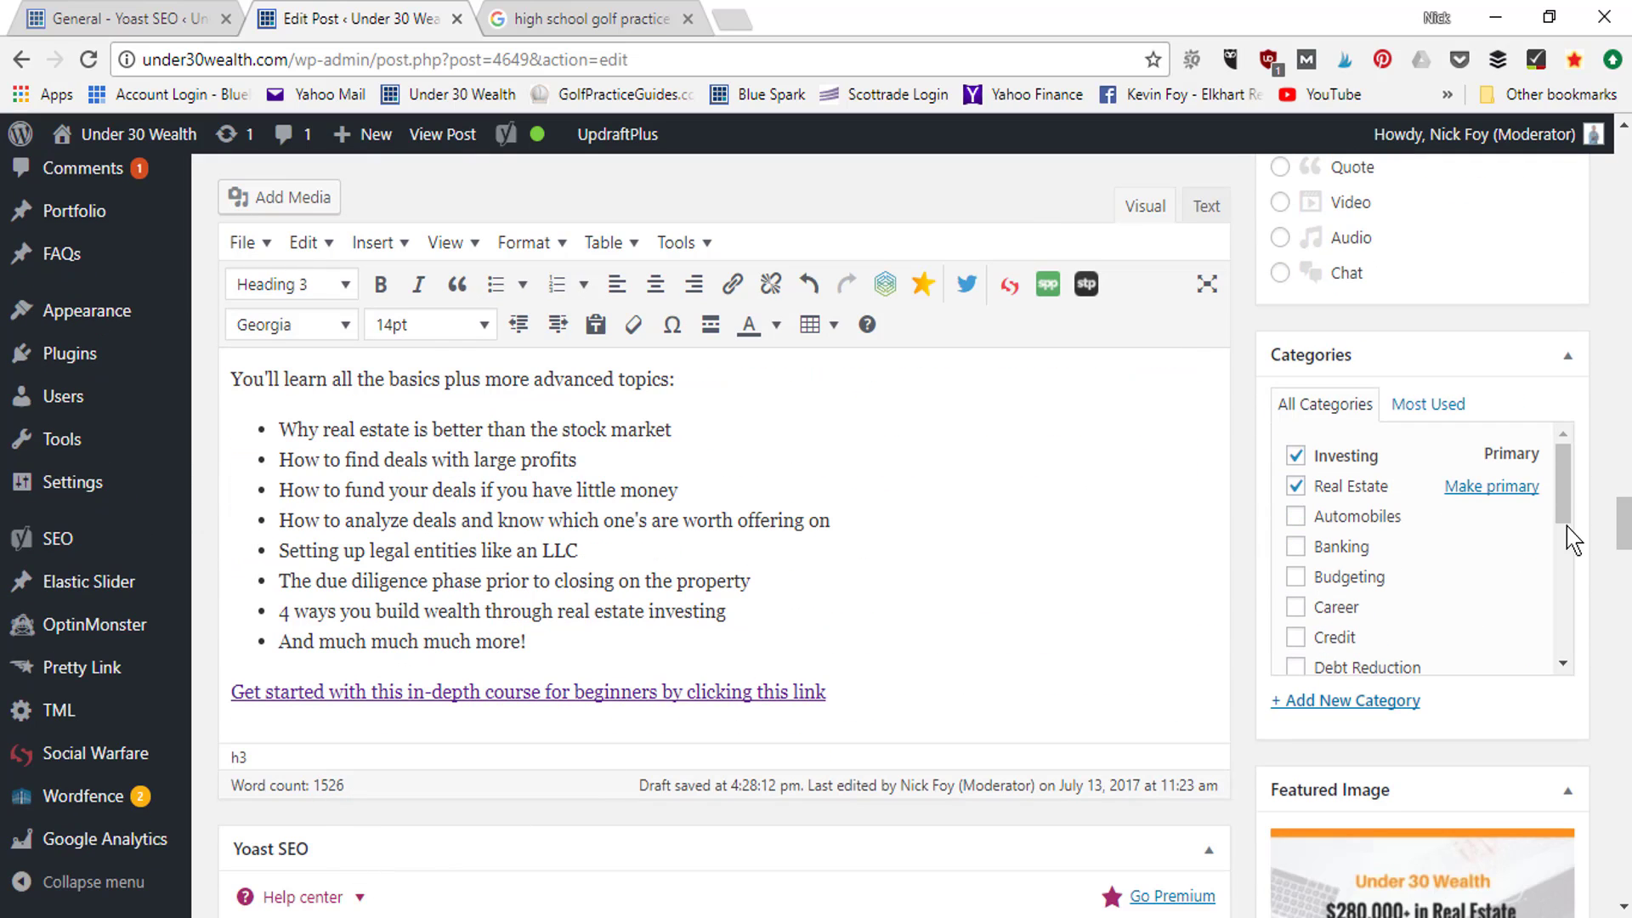
# Calculate the keyword density in Calculator by dividing 13 keyword uses by 1500 words, and minimize it.
pyautogui.click(293, 916)
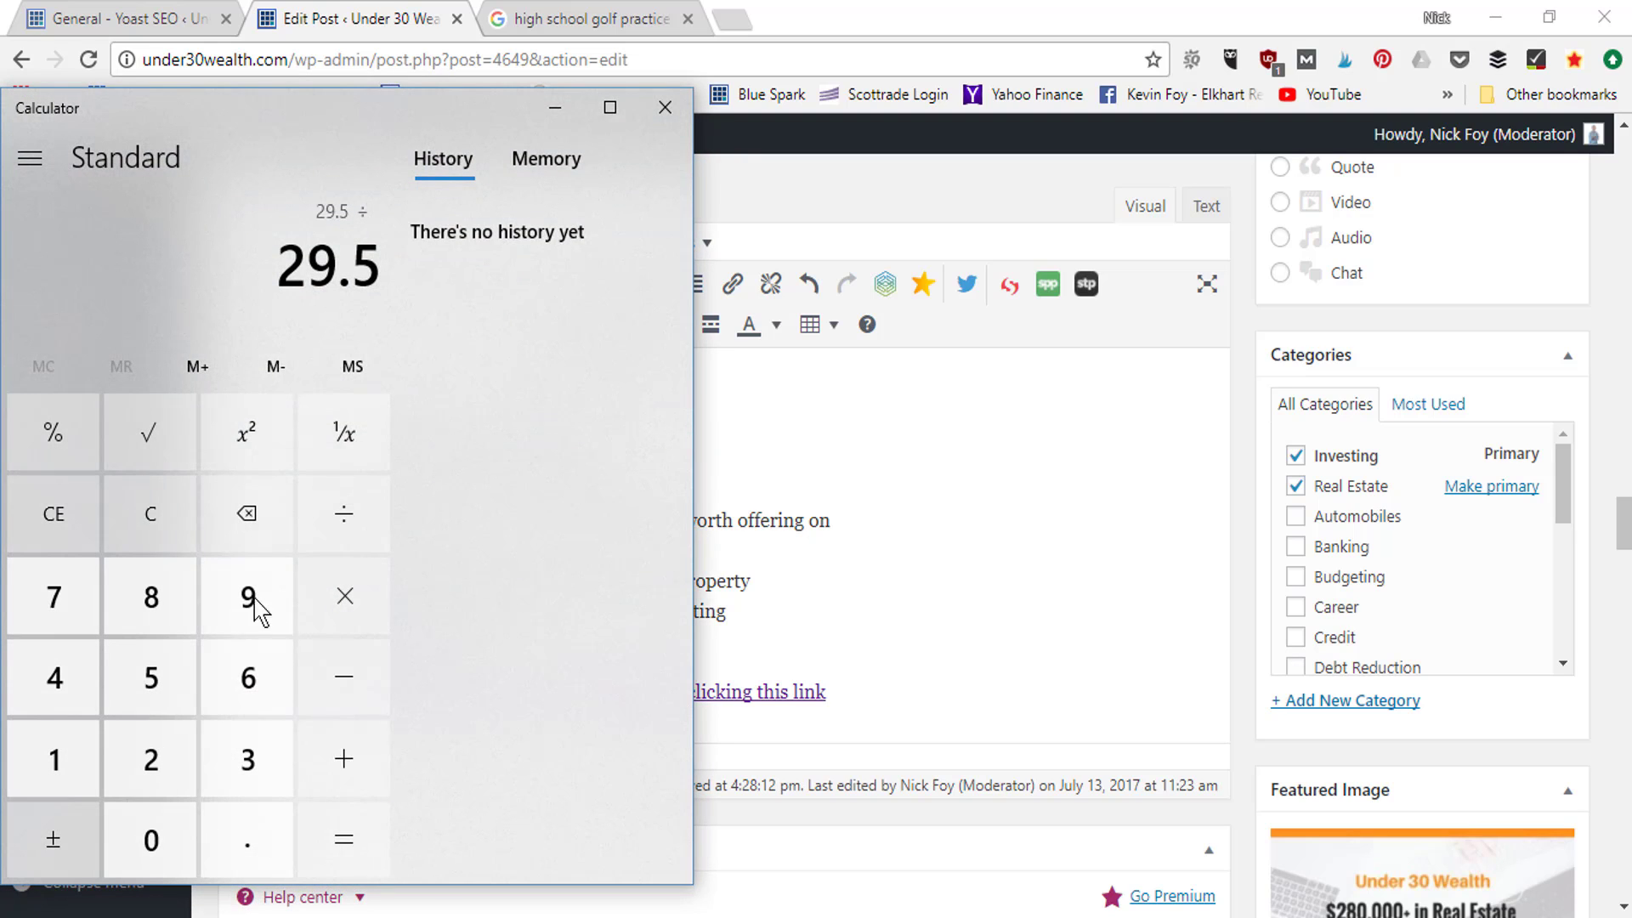
pyautogui.click(70, 497)
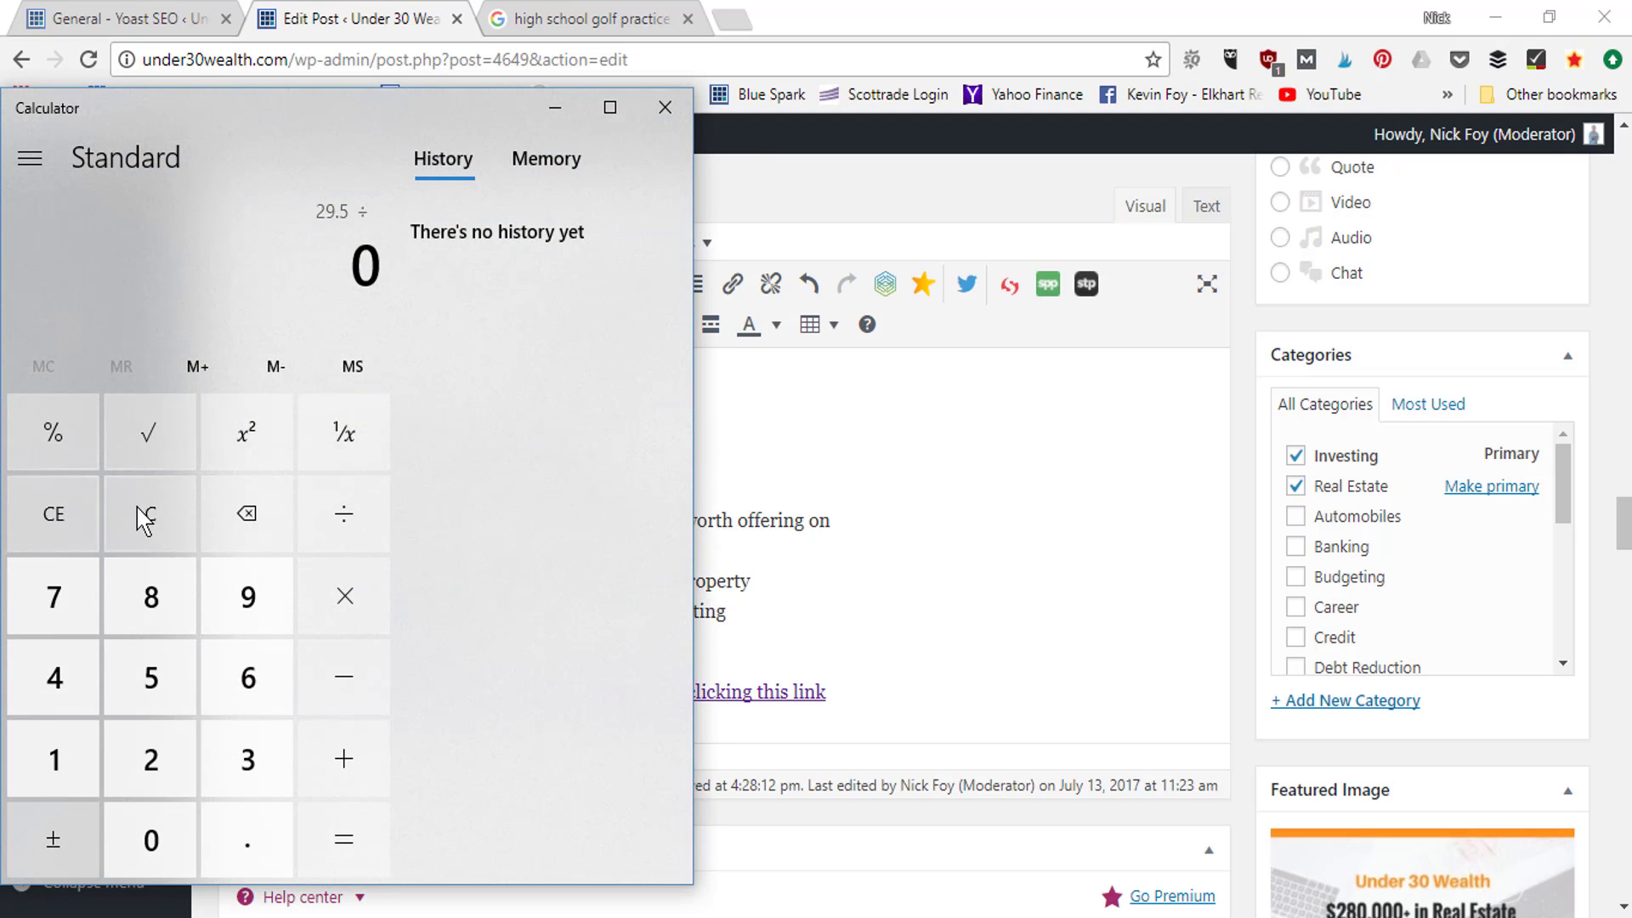
pyautogui.click(144, 507)
pyautogui.click(79, 795)
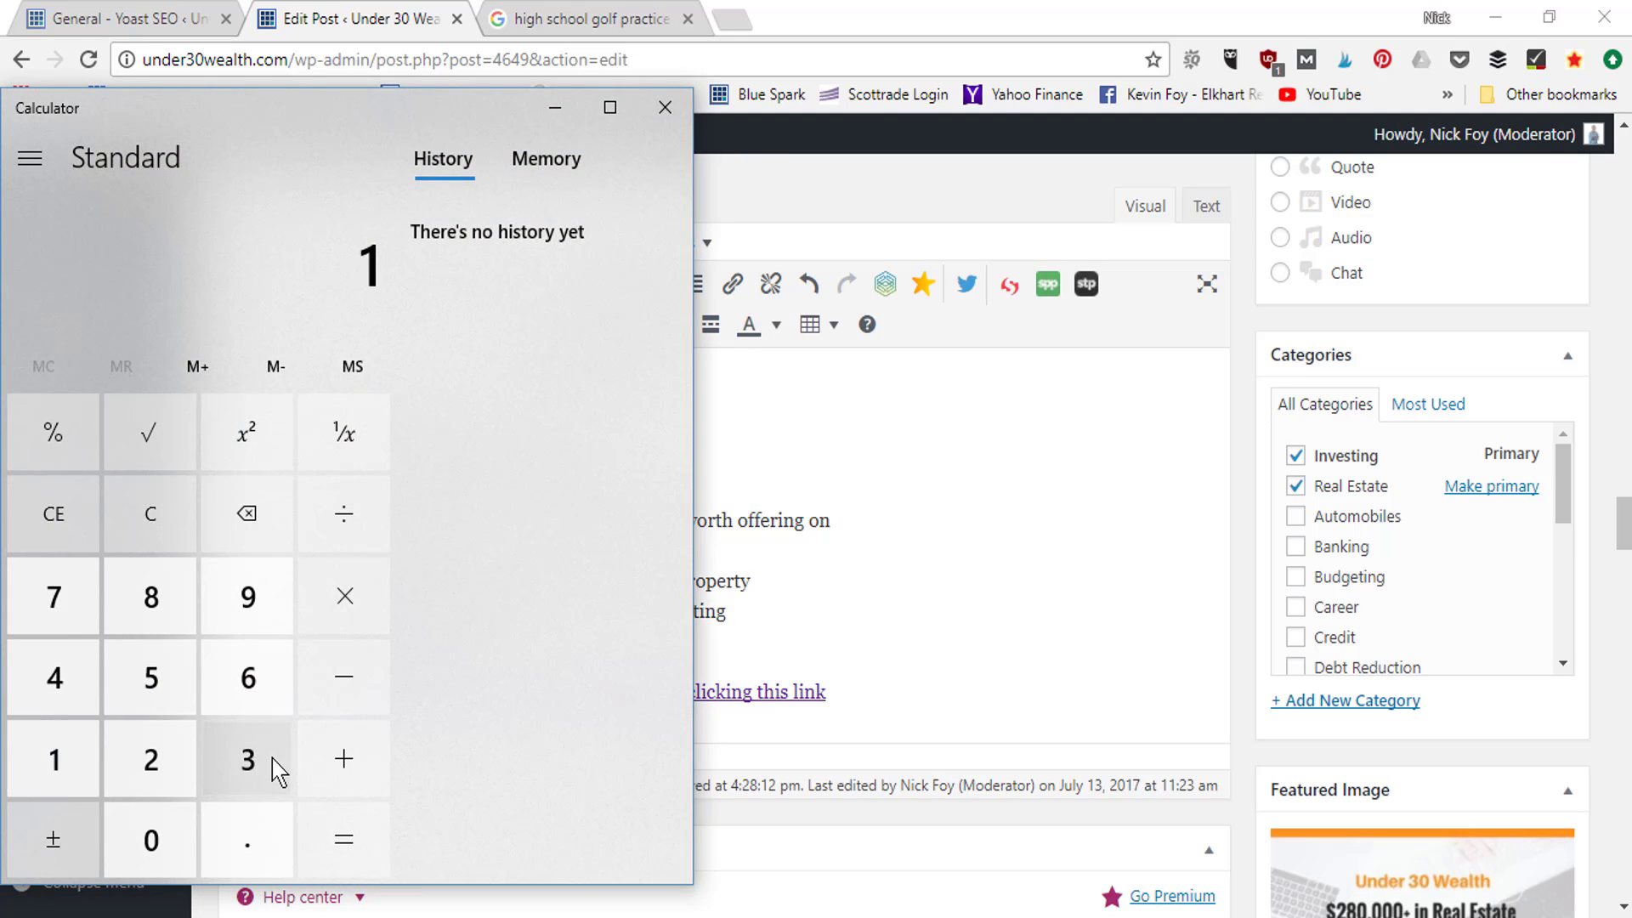
pyautogui.click(251, 761)
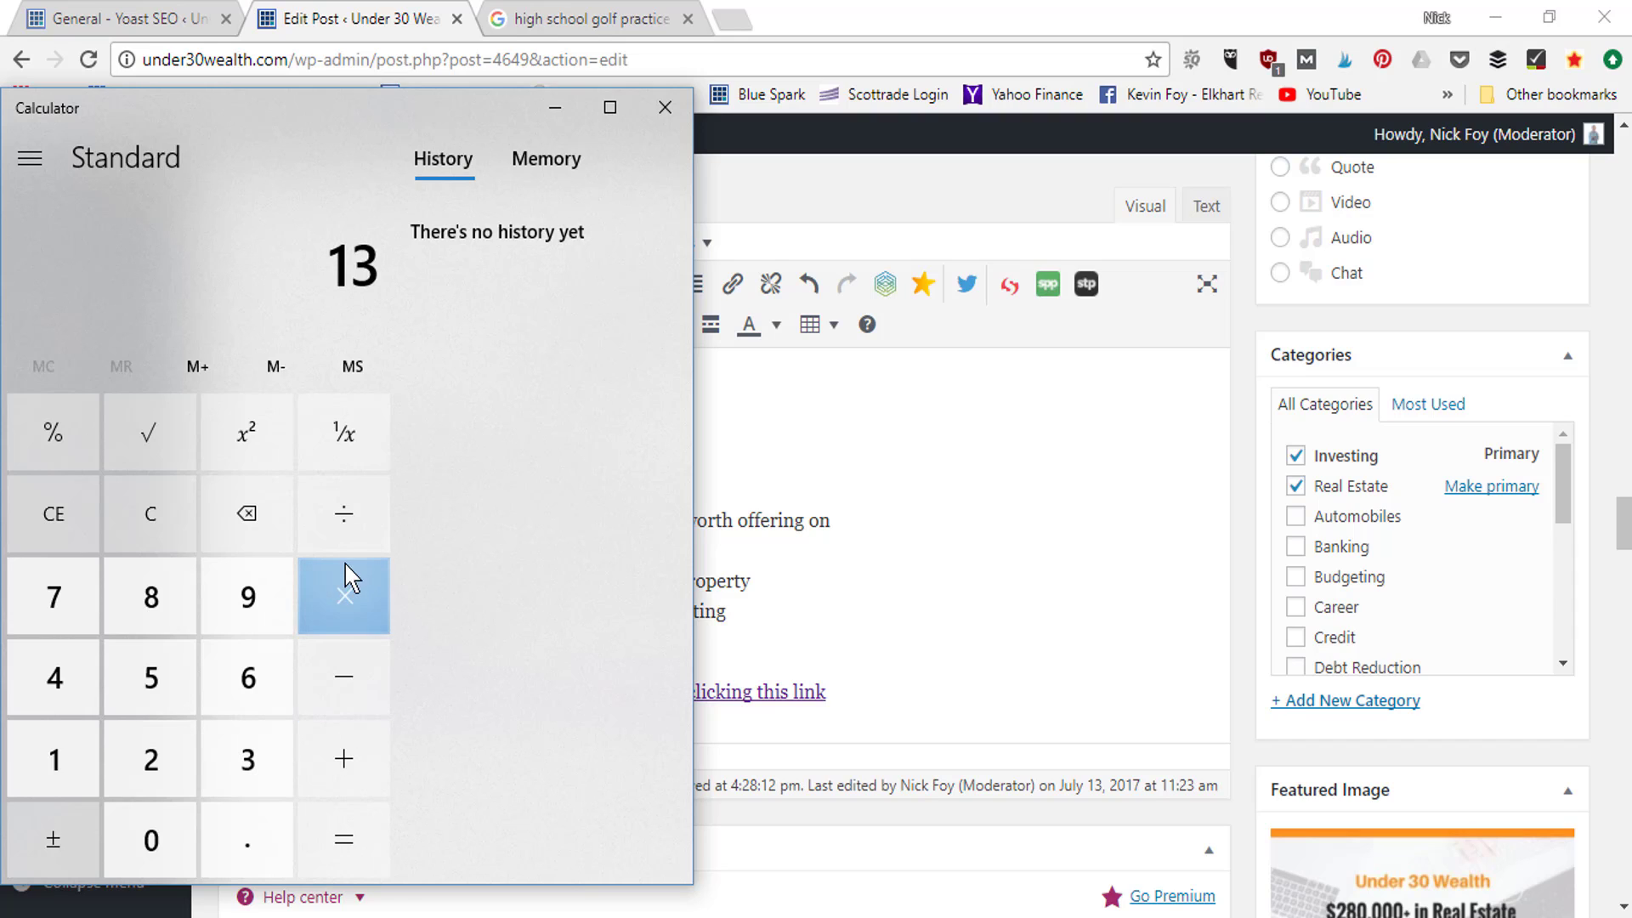
pyautogui.click(364, 529)
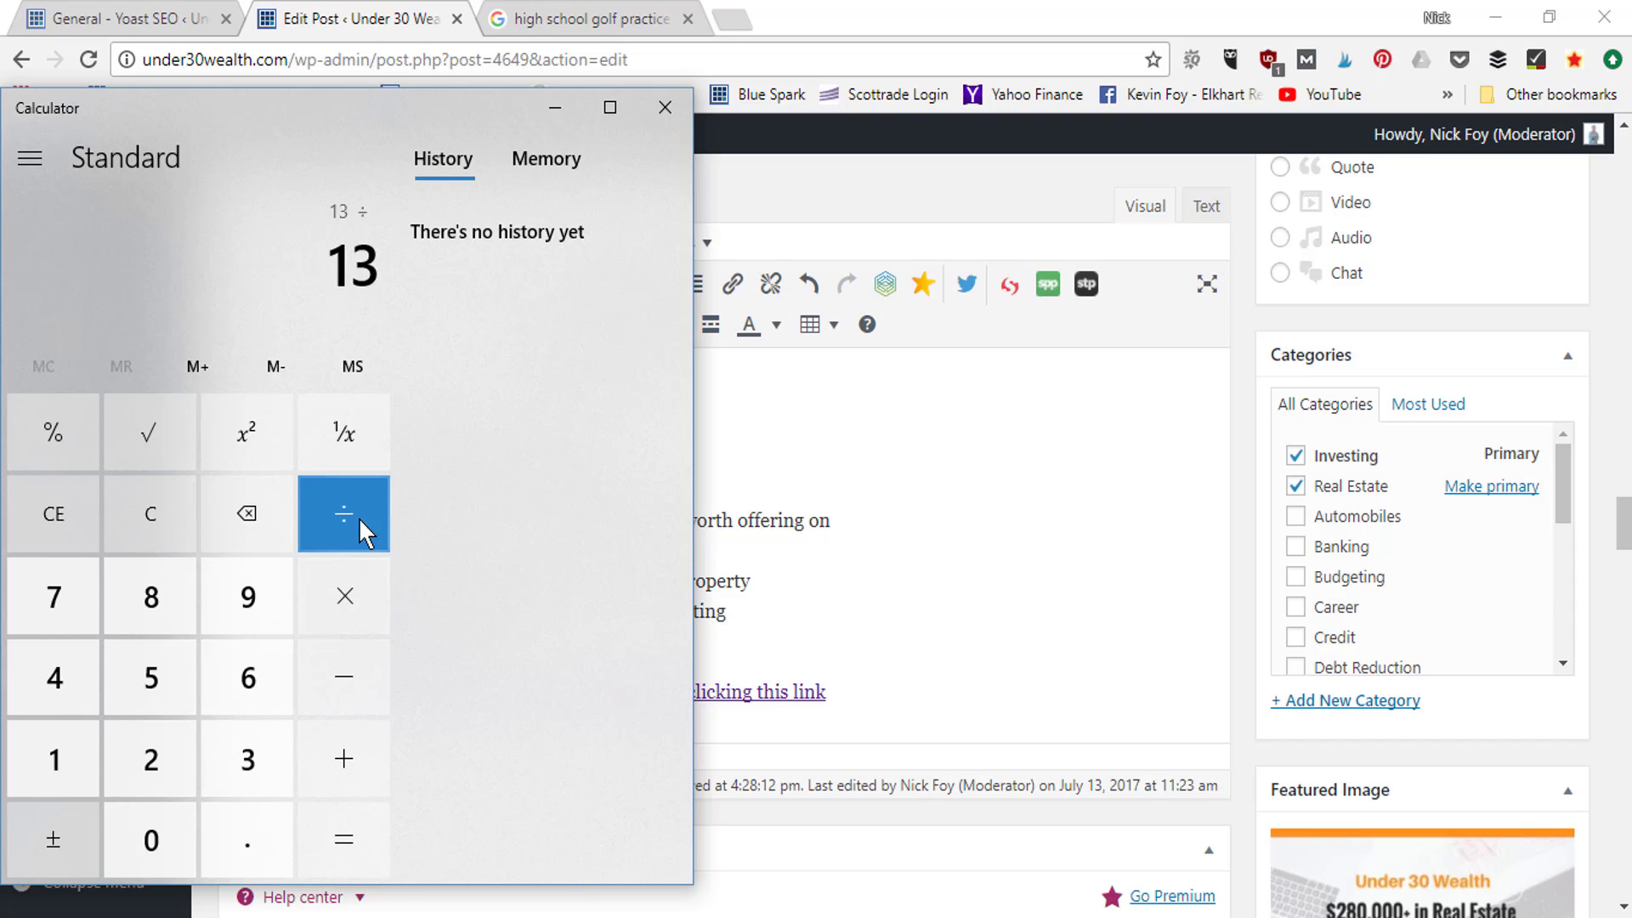
pyautogui.click(54, 747)
pyautogui.click(169, 678)
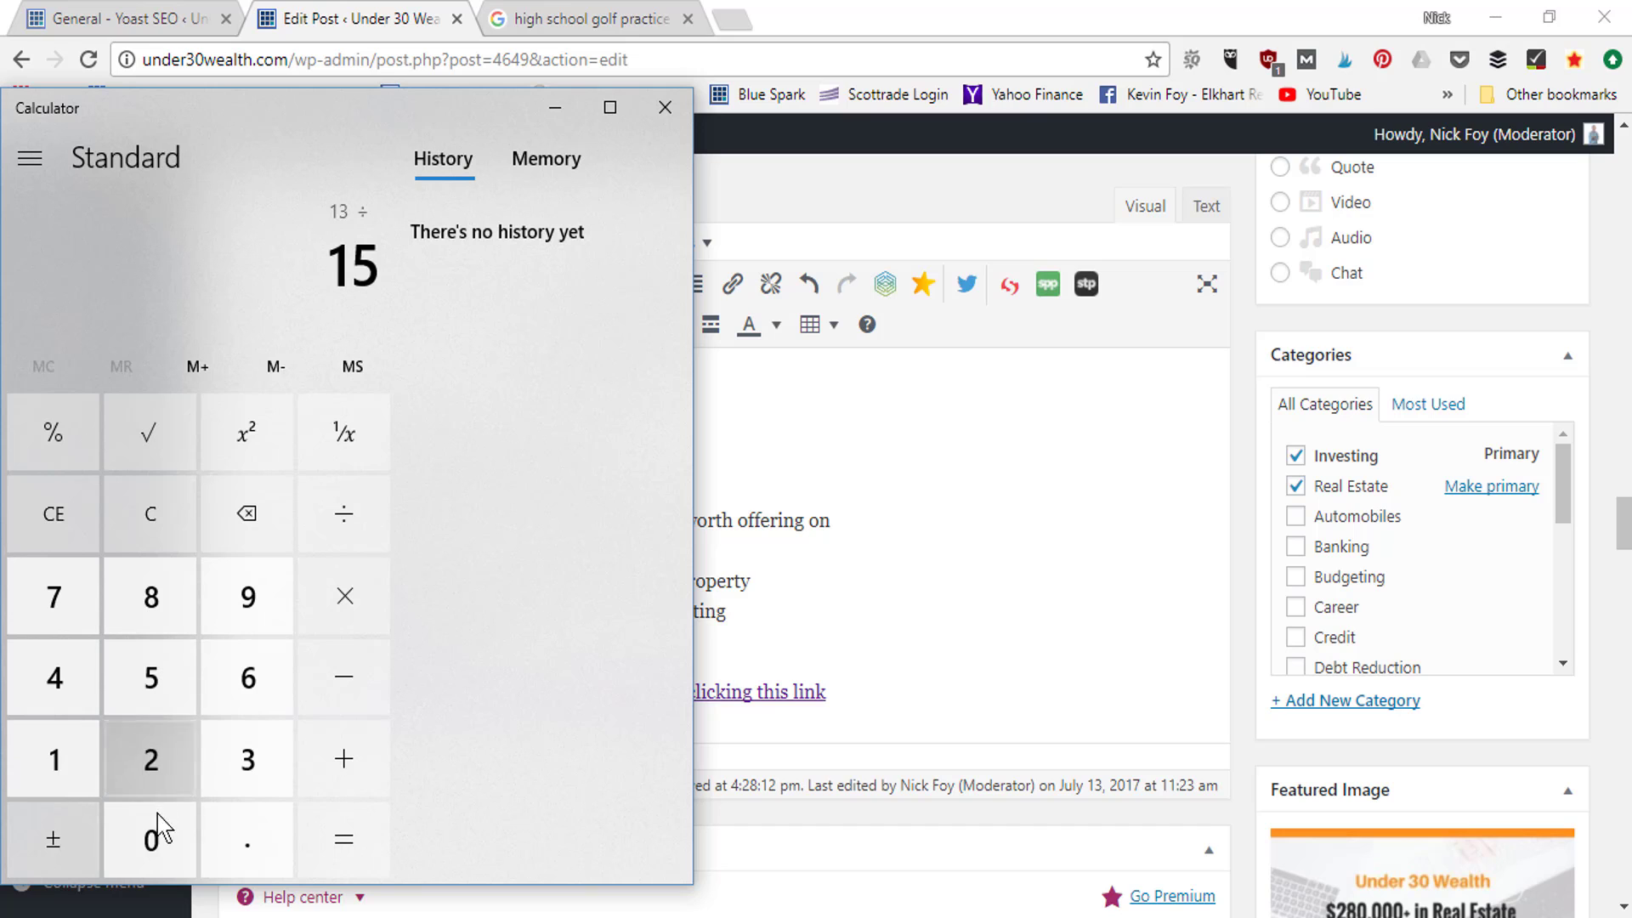
pyautogui.click(157, 824)
pyautogui.click(157, 824)
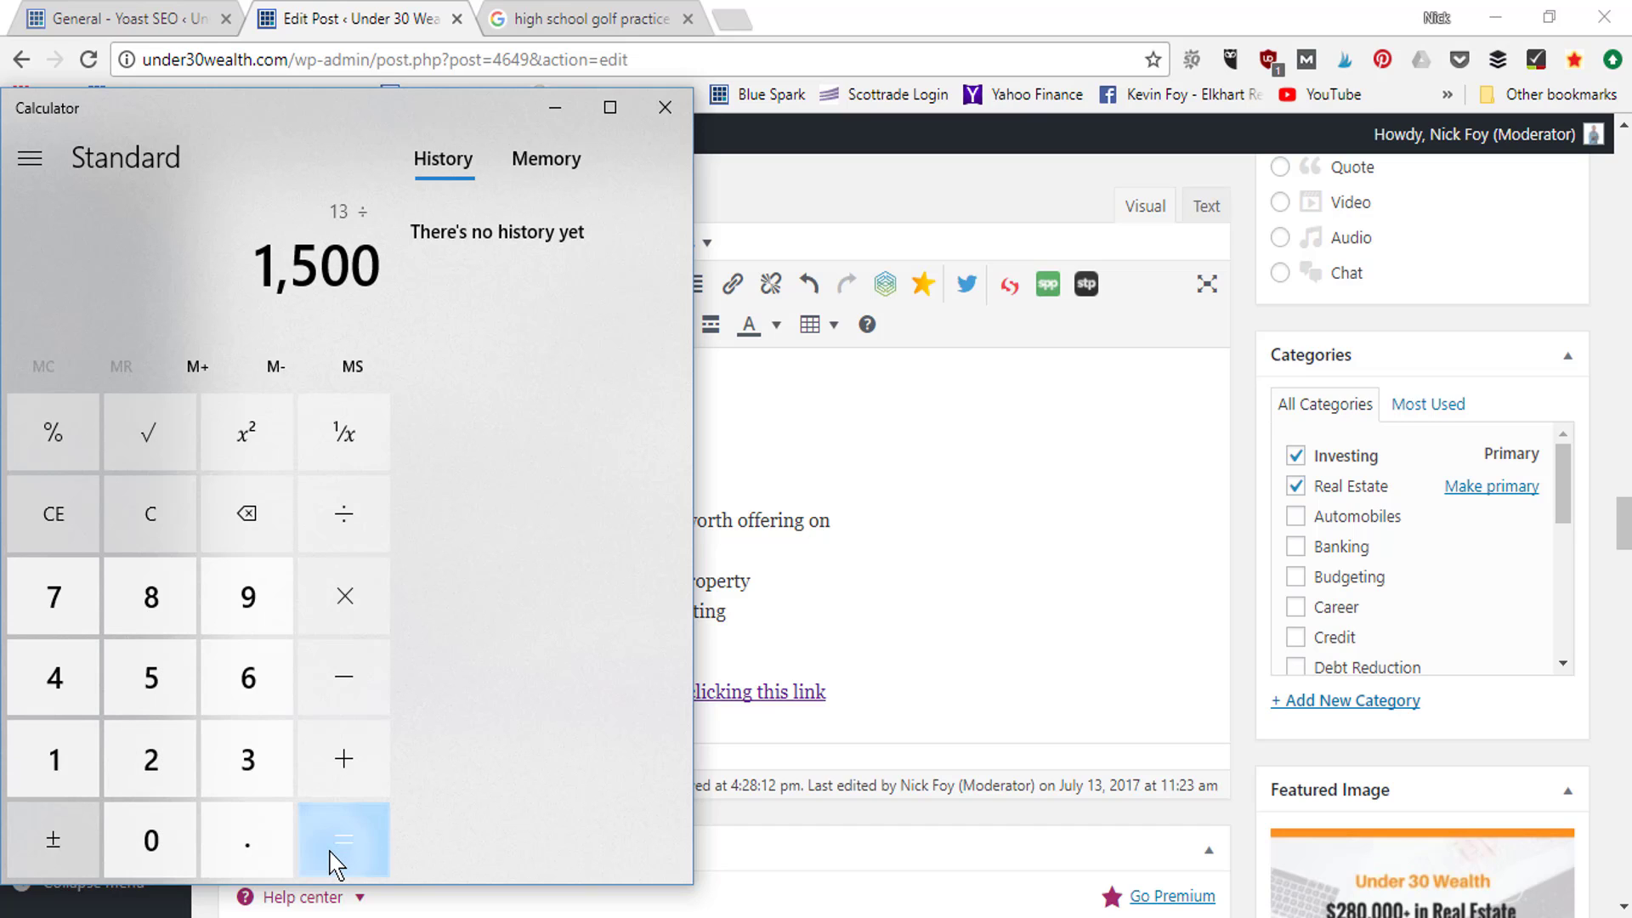
pyautogui.click(330, 850)
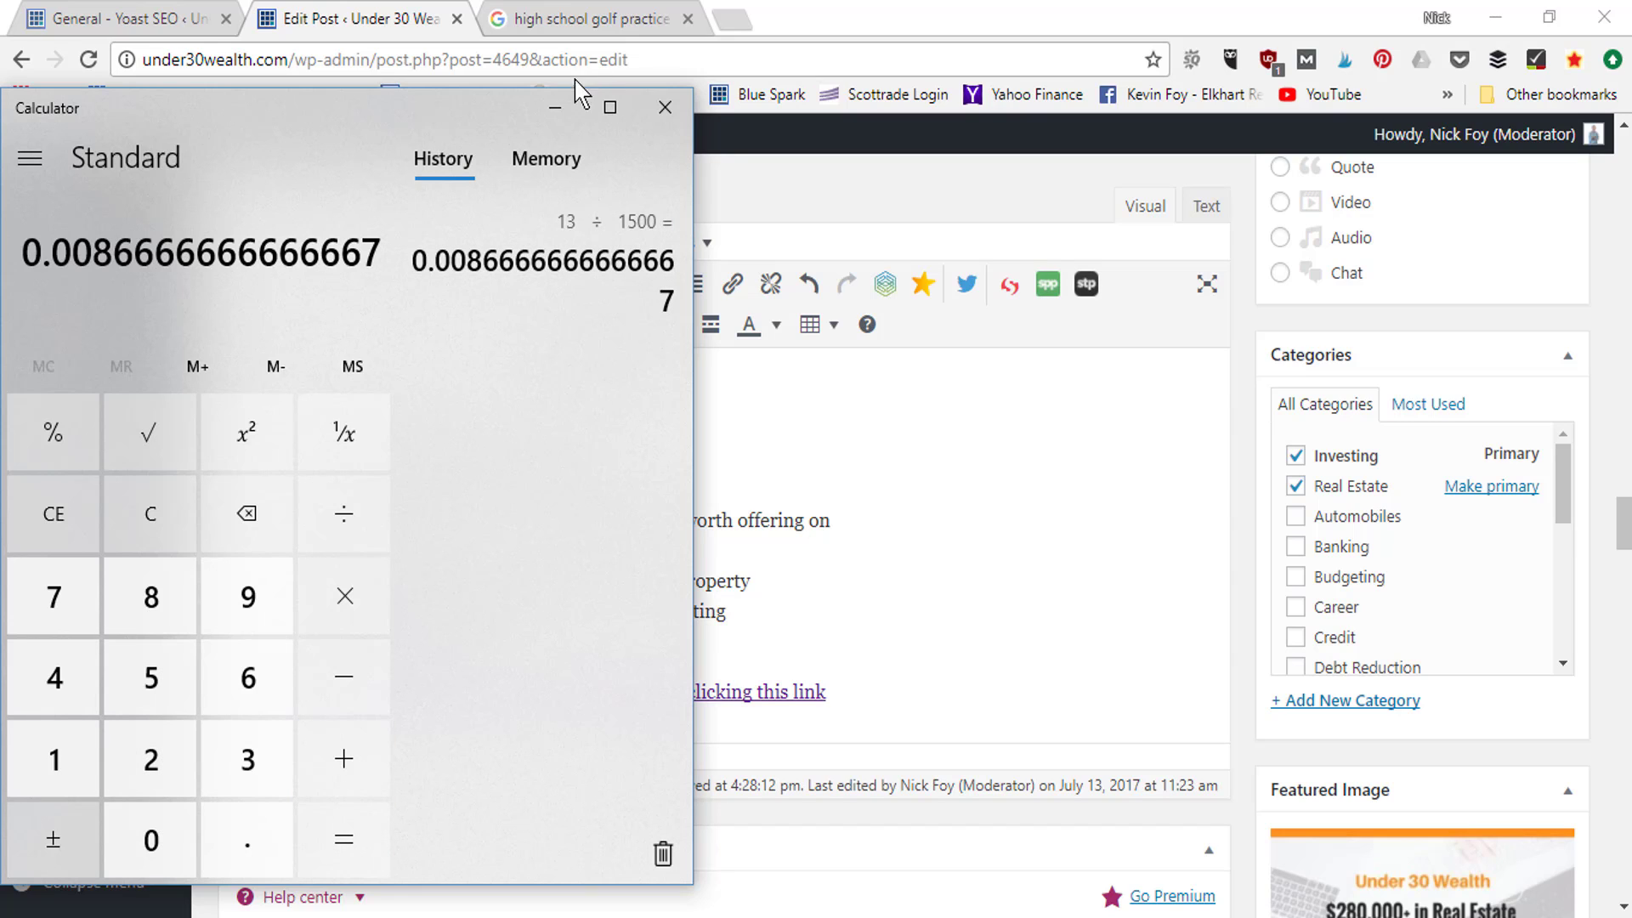
pyautogui.click(555, 108)
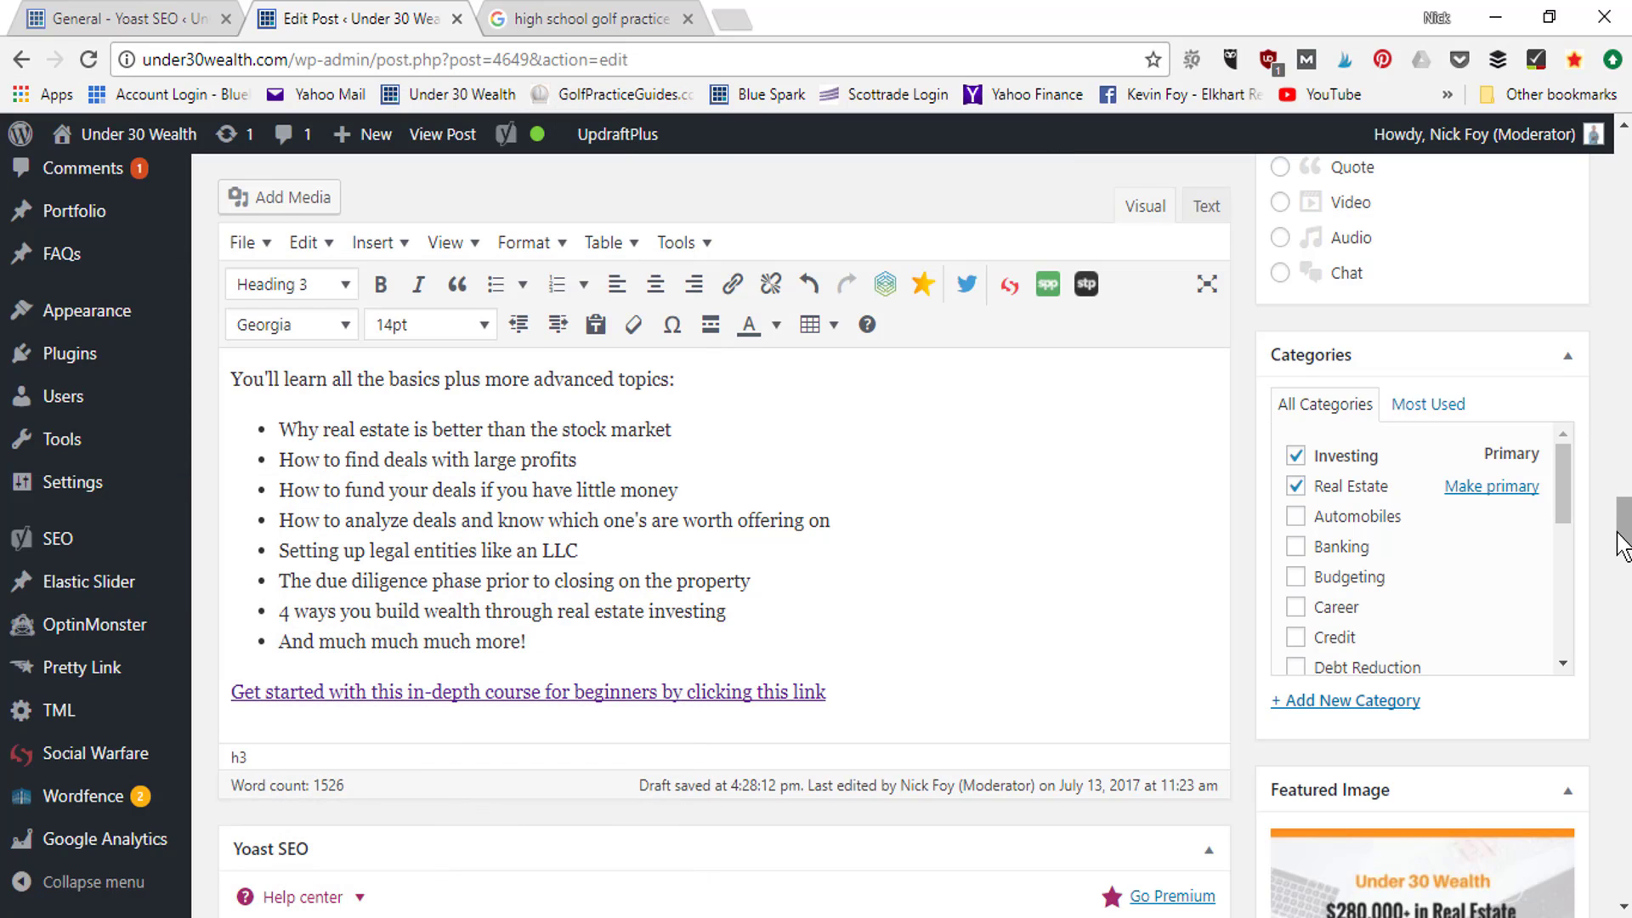
# Compare the SEO analysis items on the meta description with its text, highlighting the focus keyword "real estate" there.
pyautogui.scroll(-6, 1627, 572)
pyautogui.scroll(-10, 1626, 572)
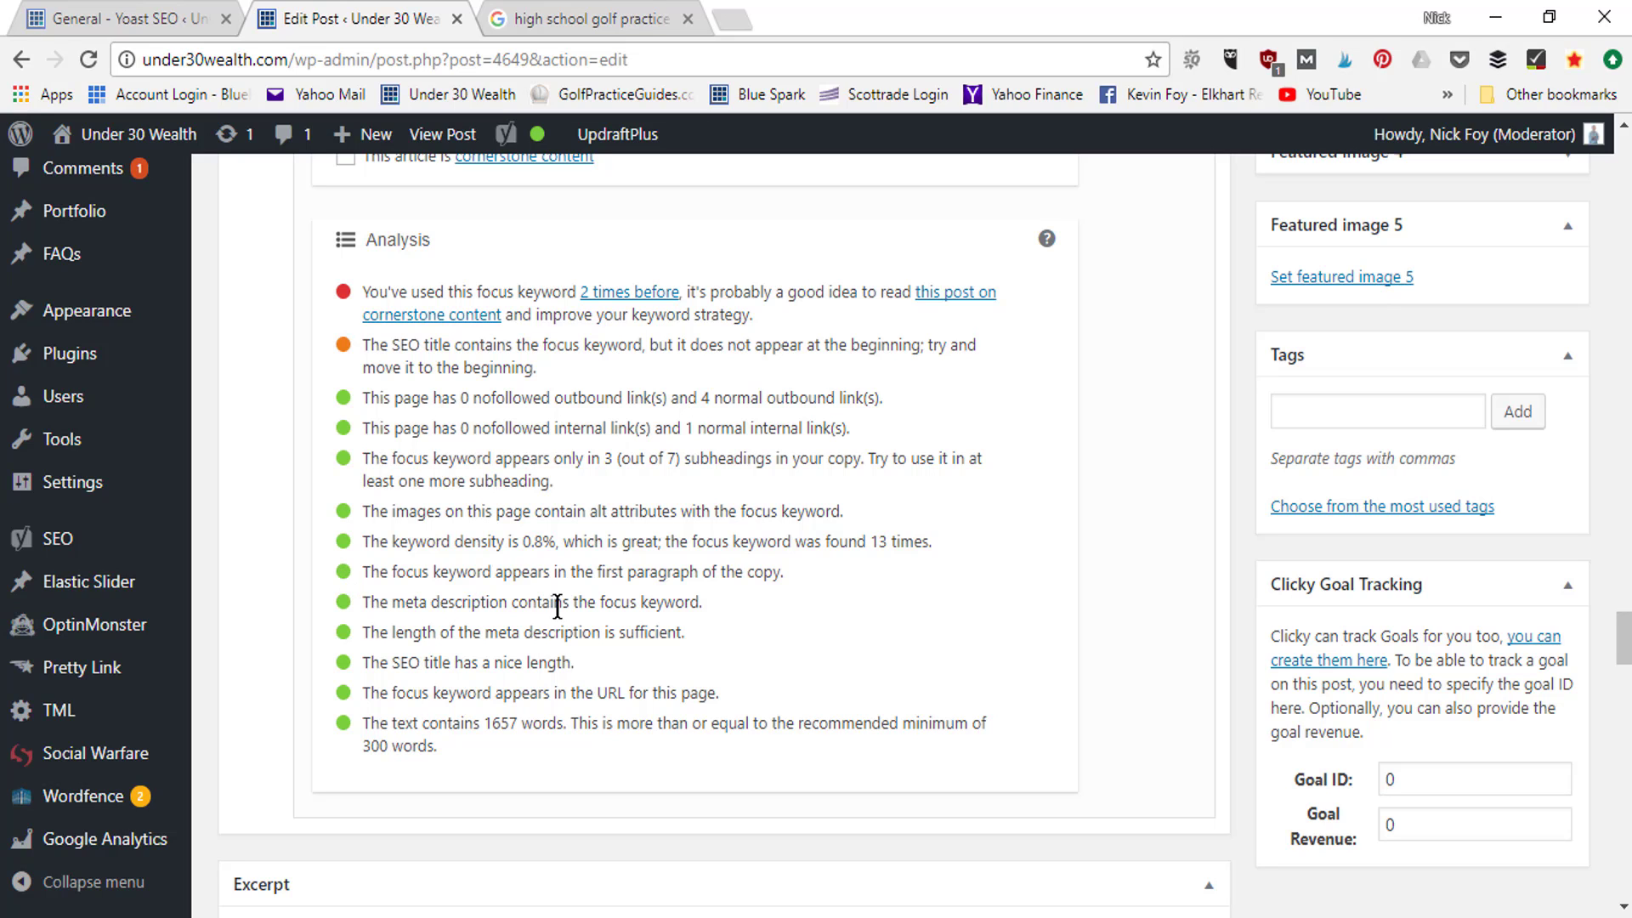
pyautogui.moveTo(1625, 652); pyautogui.dragTo(1625, 601)
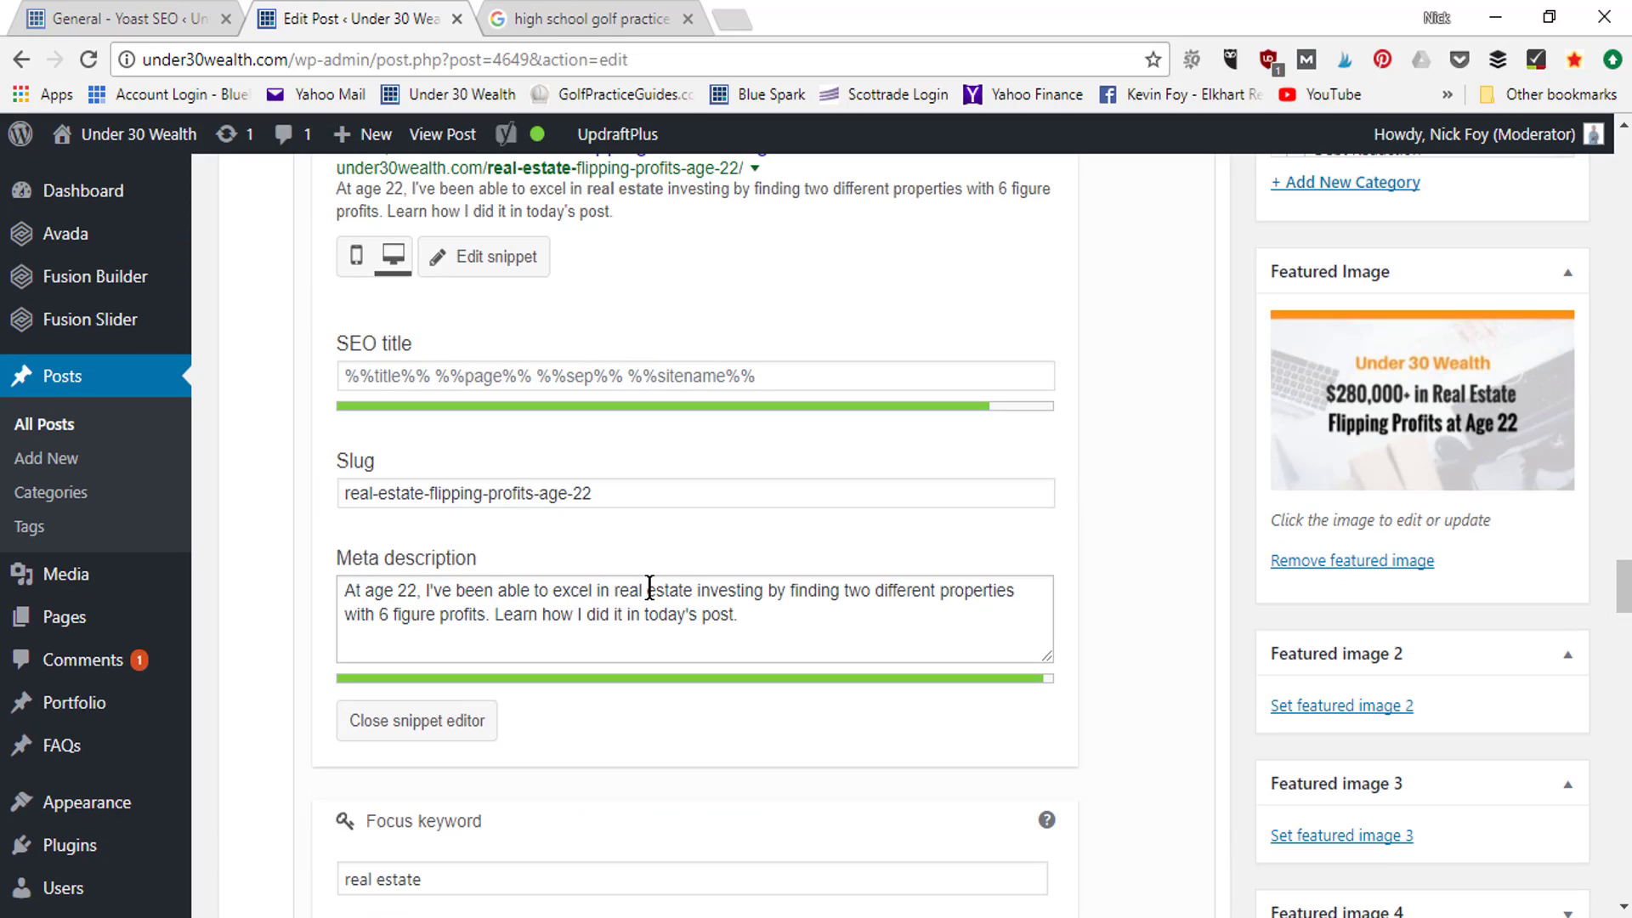
pyautogui.moveTo(616, 580); pyautogui.dragTo(693, 584)
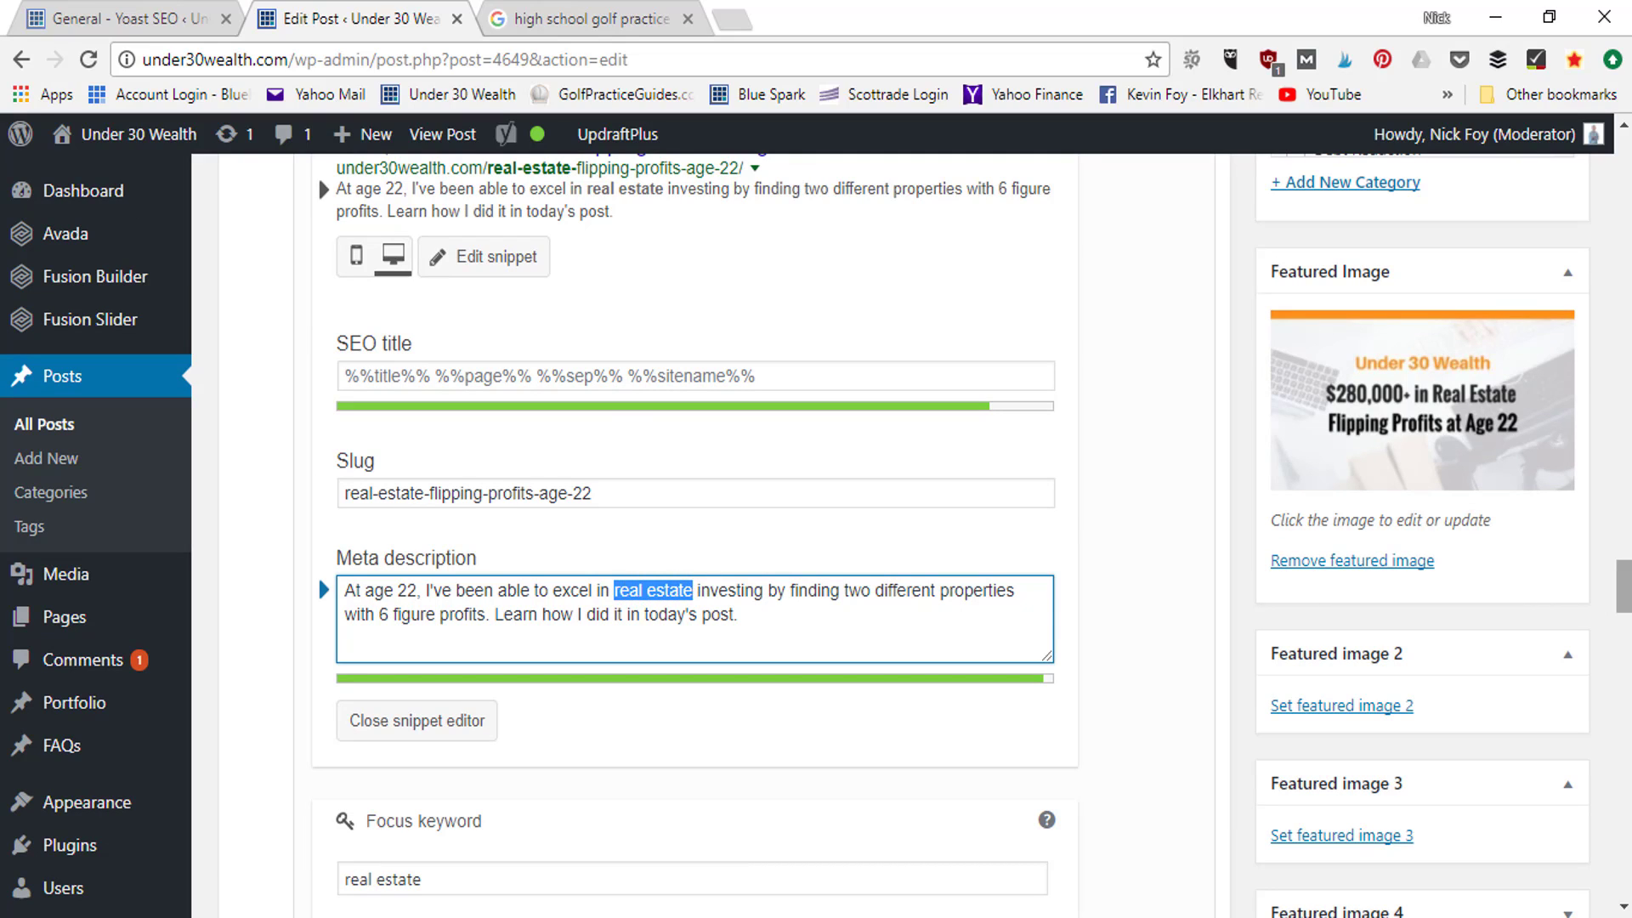
pyautogui.moveTo(1627, 585); pyautogui.dragTo(1627, 644)
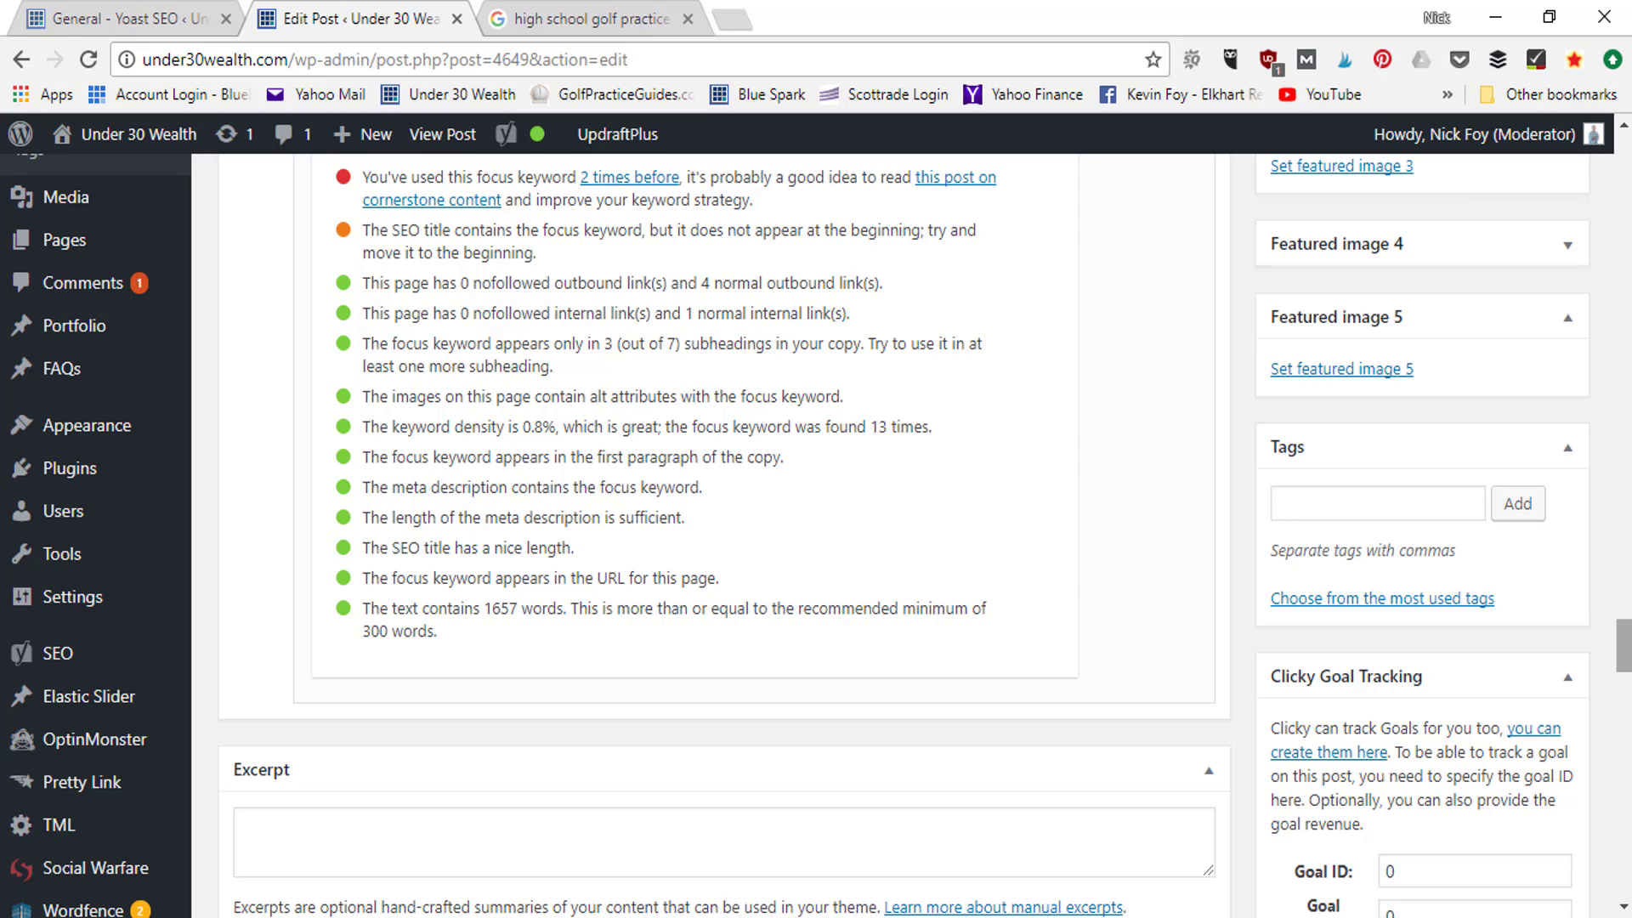
# Shorten the meta description to "At age 22, I've been able to" and check the updated SEO analysis.
pyautogui.moveTo(1625, 662); pyautogui.dragTo(1624, 602)
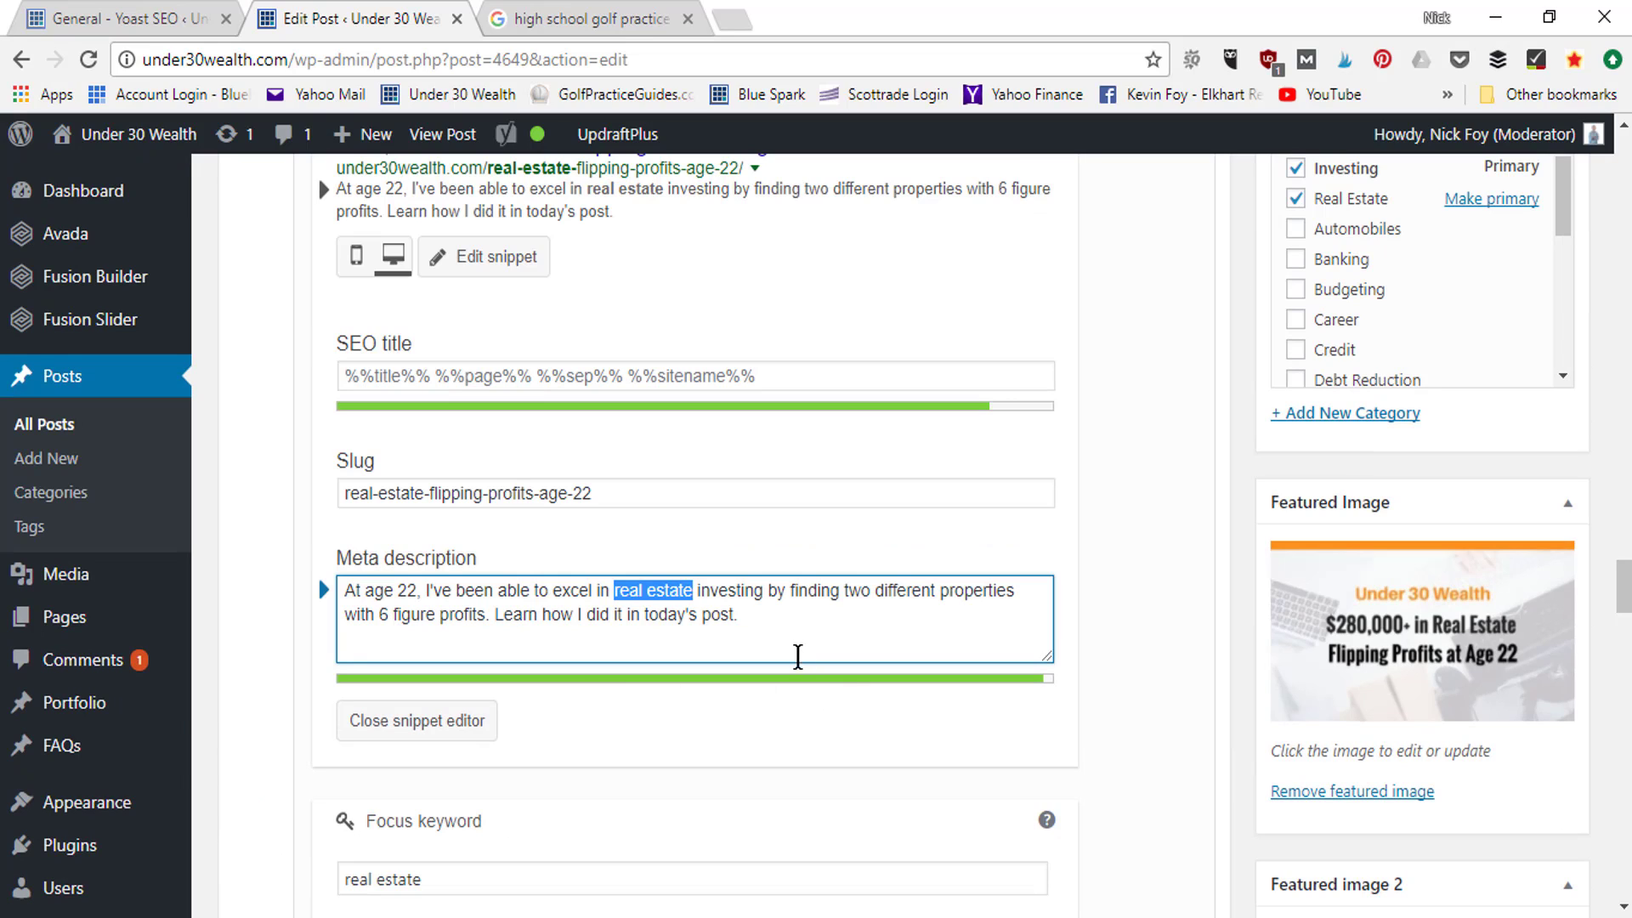
pyautogui.moveTo(750, 613); pyautogui.dragTo(568, 587)
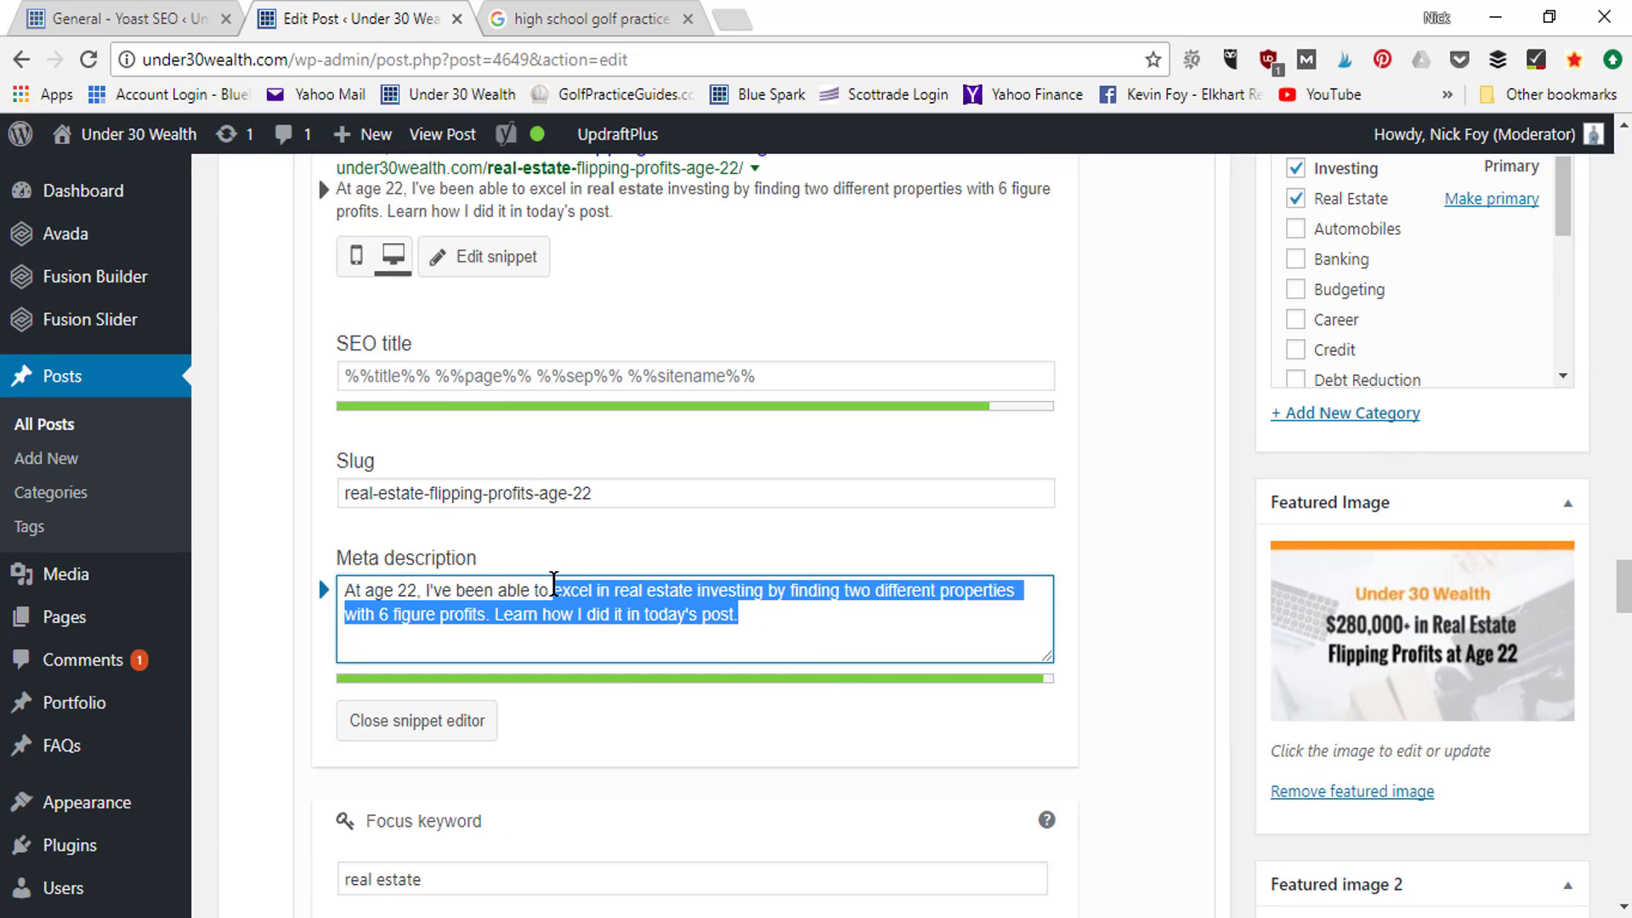
pyautogui.press('BackSpace')
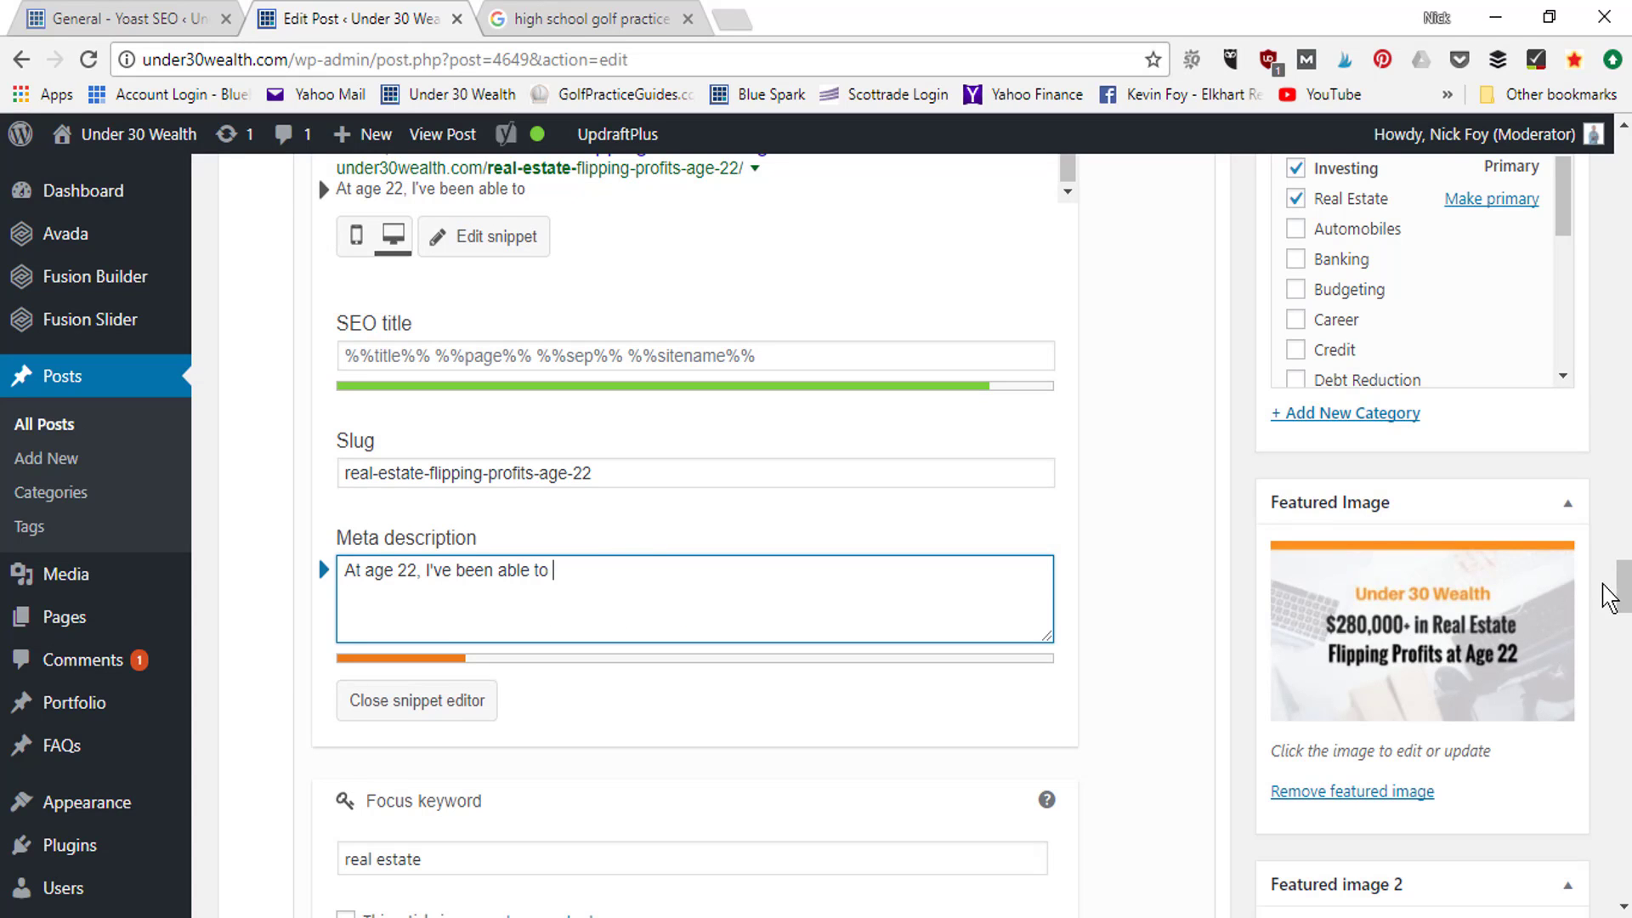
pyautogui.moveTo(1624, 600); pyautogui.dragTo(1626, 659)
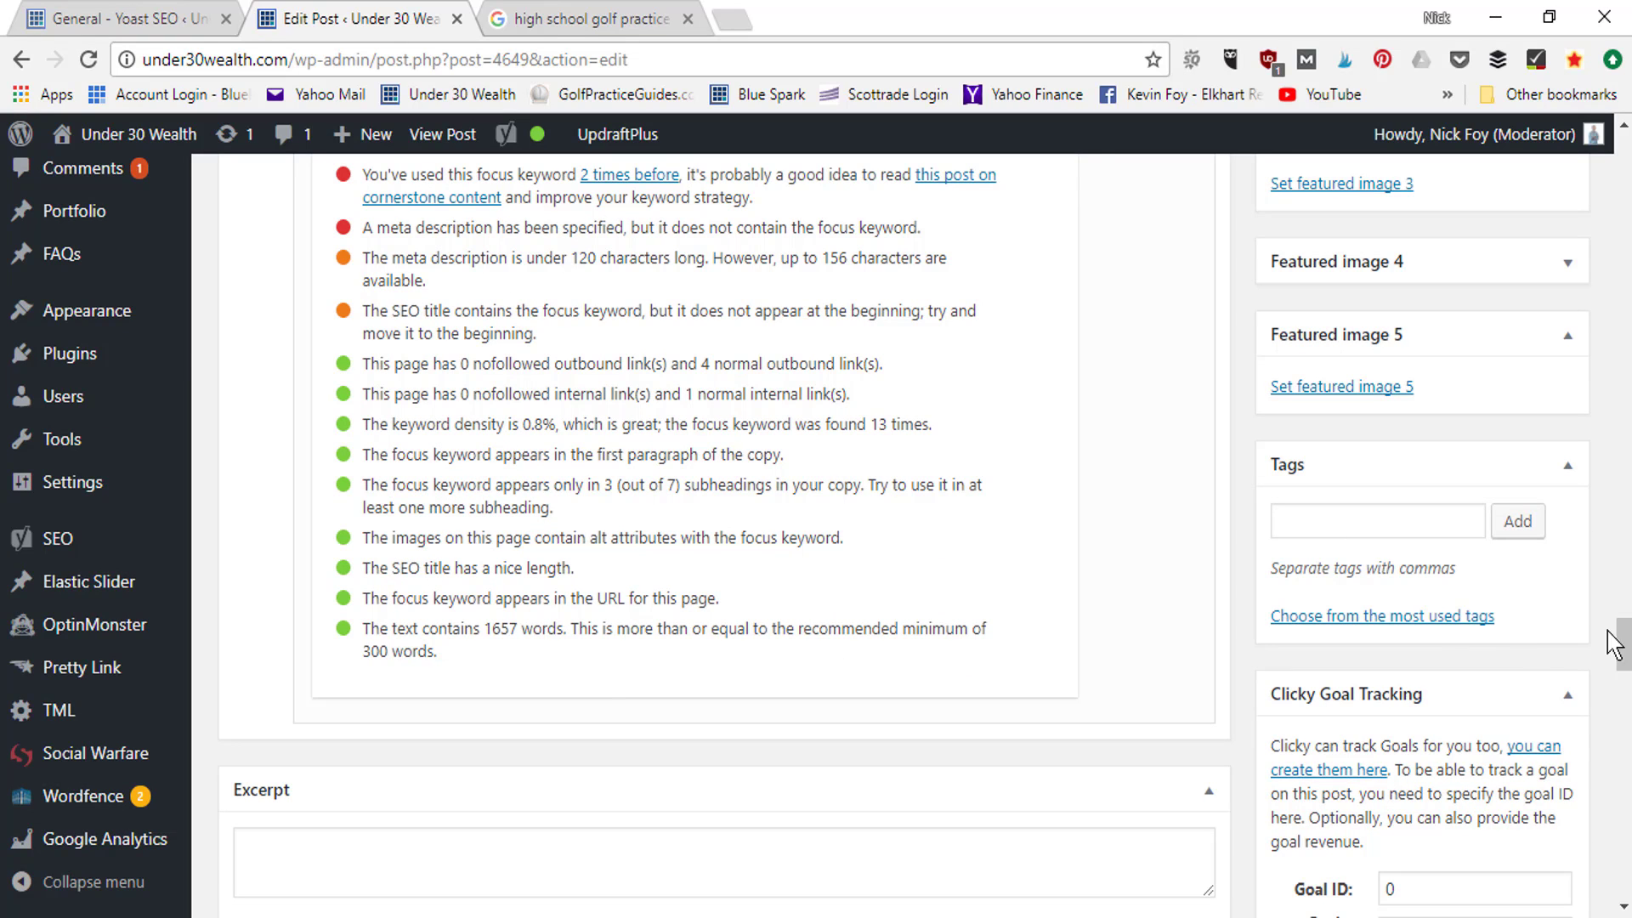
pyautogui.moveTo(1621, 638); pyautogui.dragTo(1624, 582)
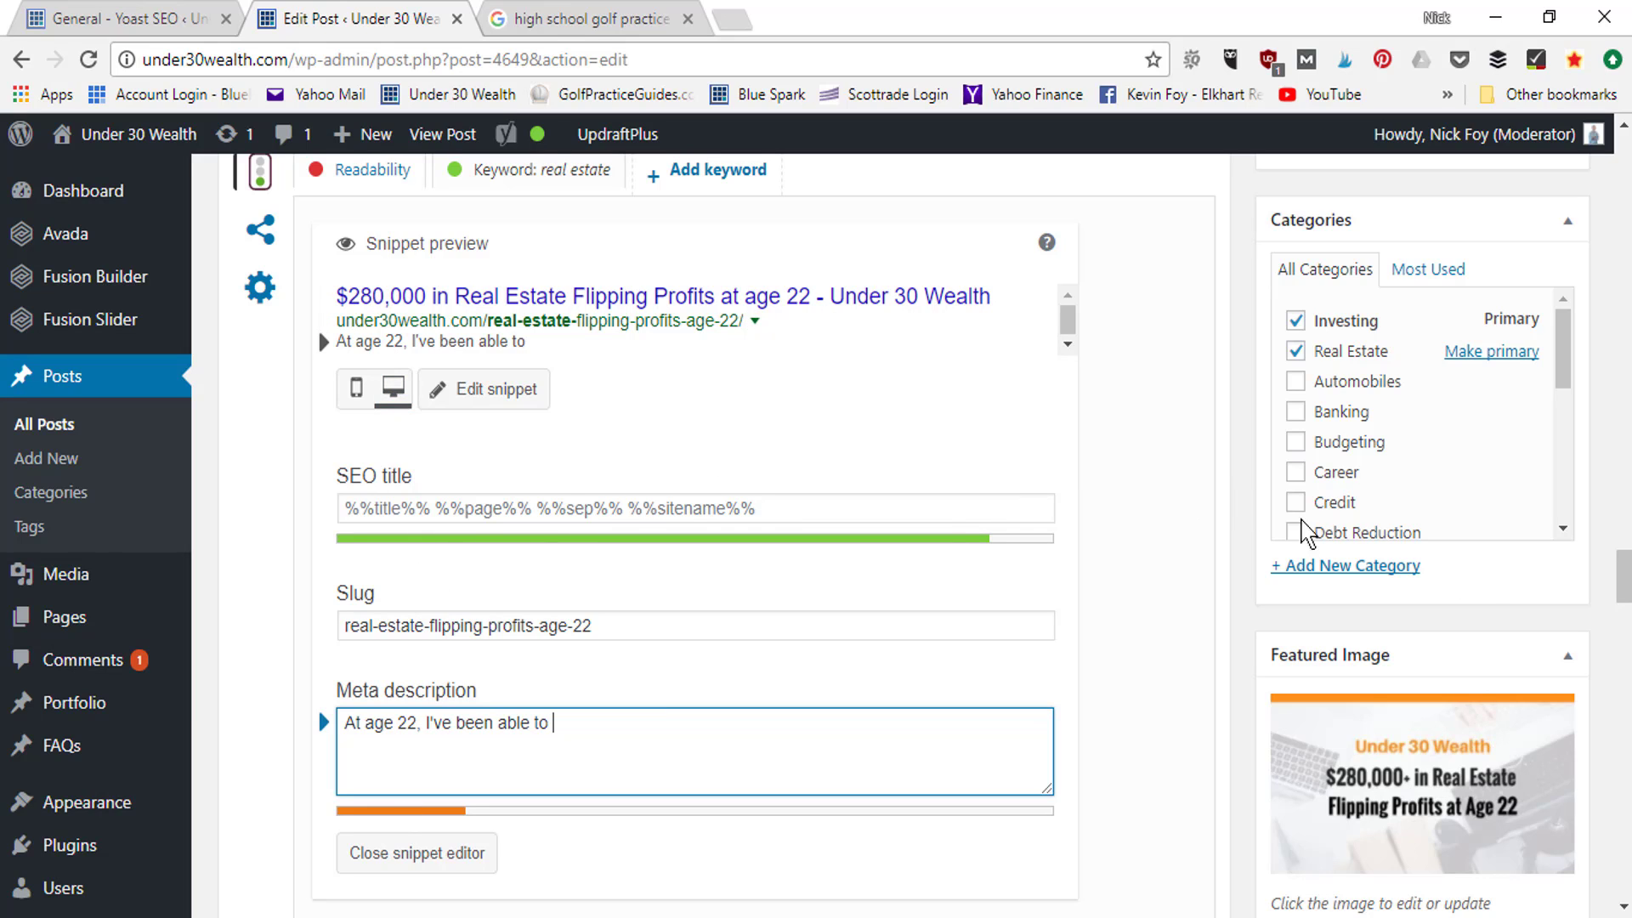
pyautogui.scroll(-9, 372, 675)
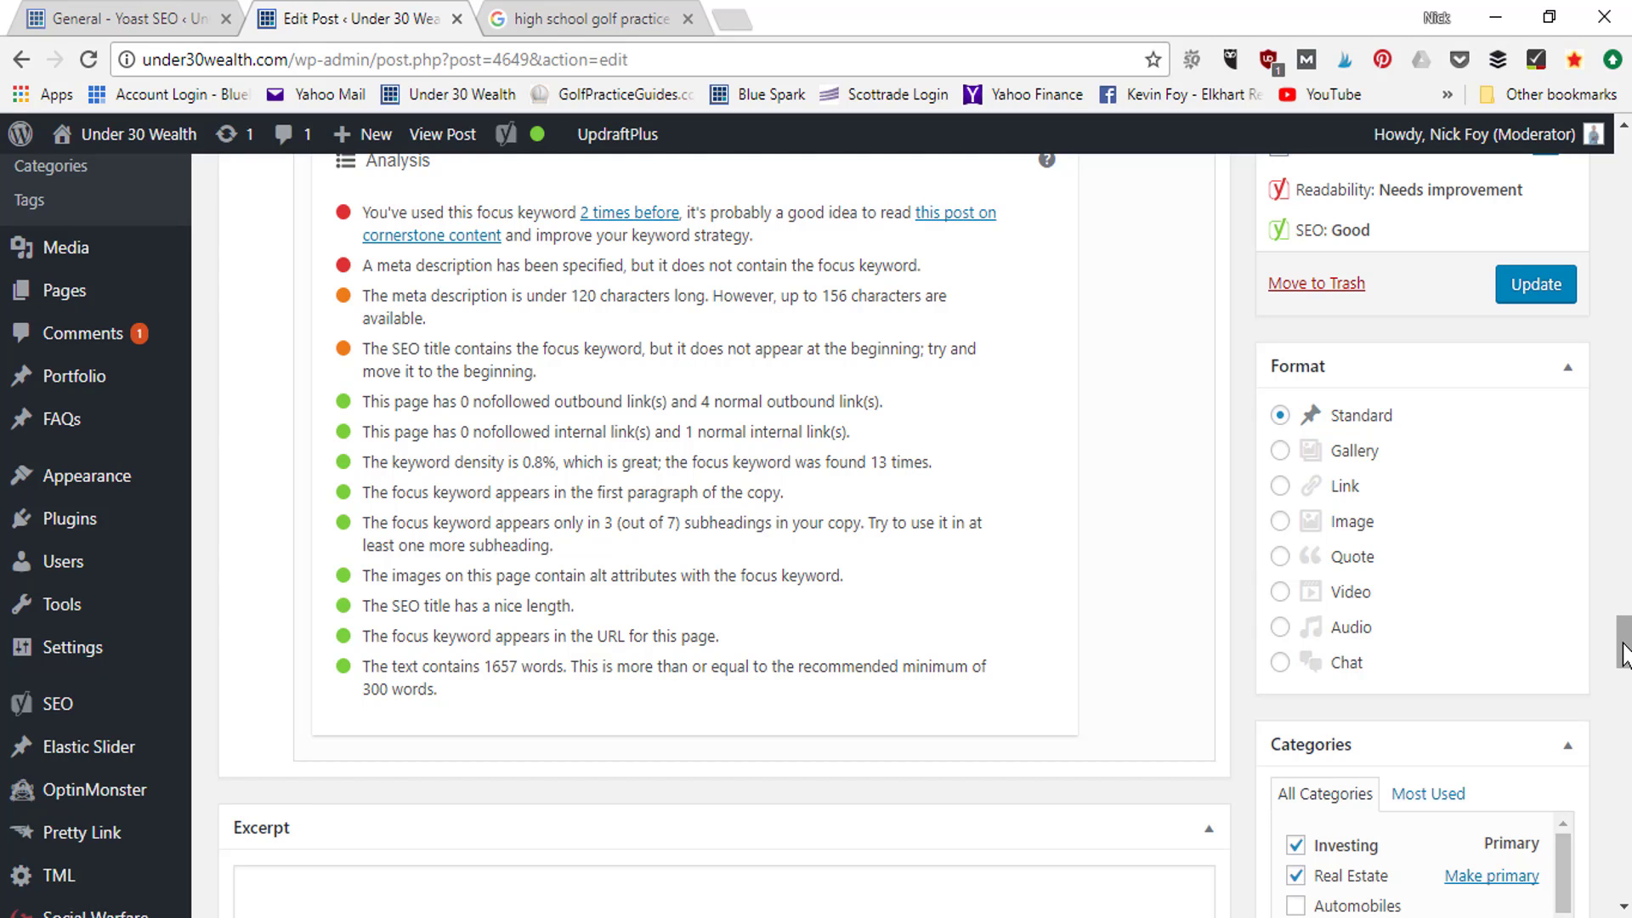
# Review the post's publishing-status ratings and the Yoast readability analysis of sentence length, subheadings, transition words and passive voice.
pyautogui.moveTo(1624, 655); pyautogui.dragTo(1623, 645)
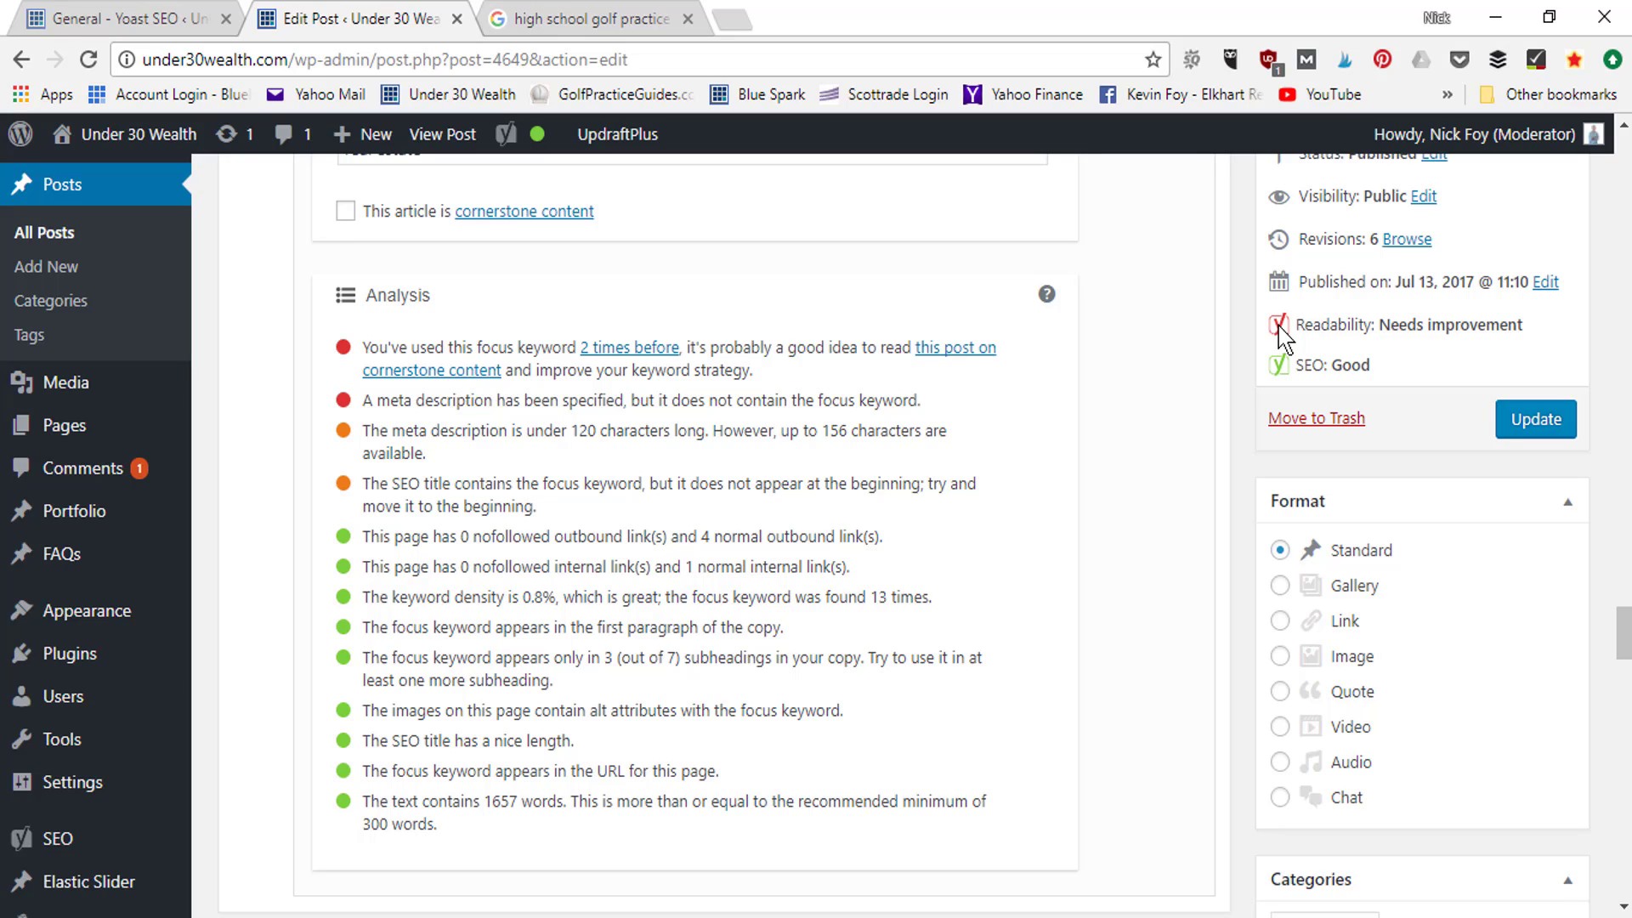
pyautogui.moveTo(1621, 626); pyautogui.dragTo(1625, 626)
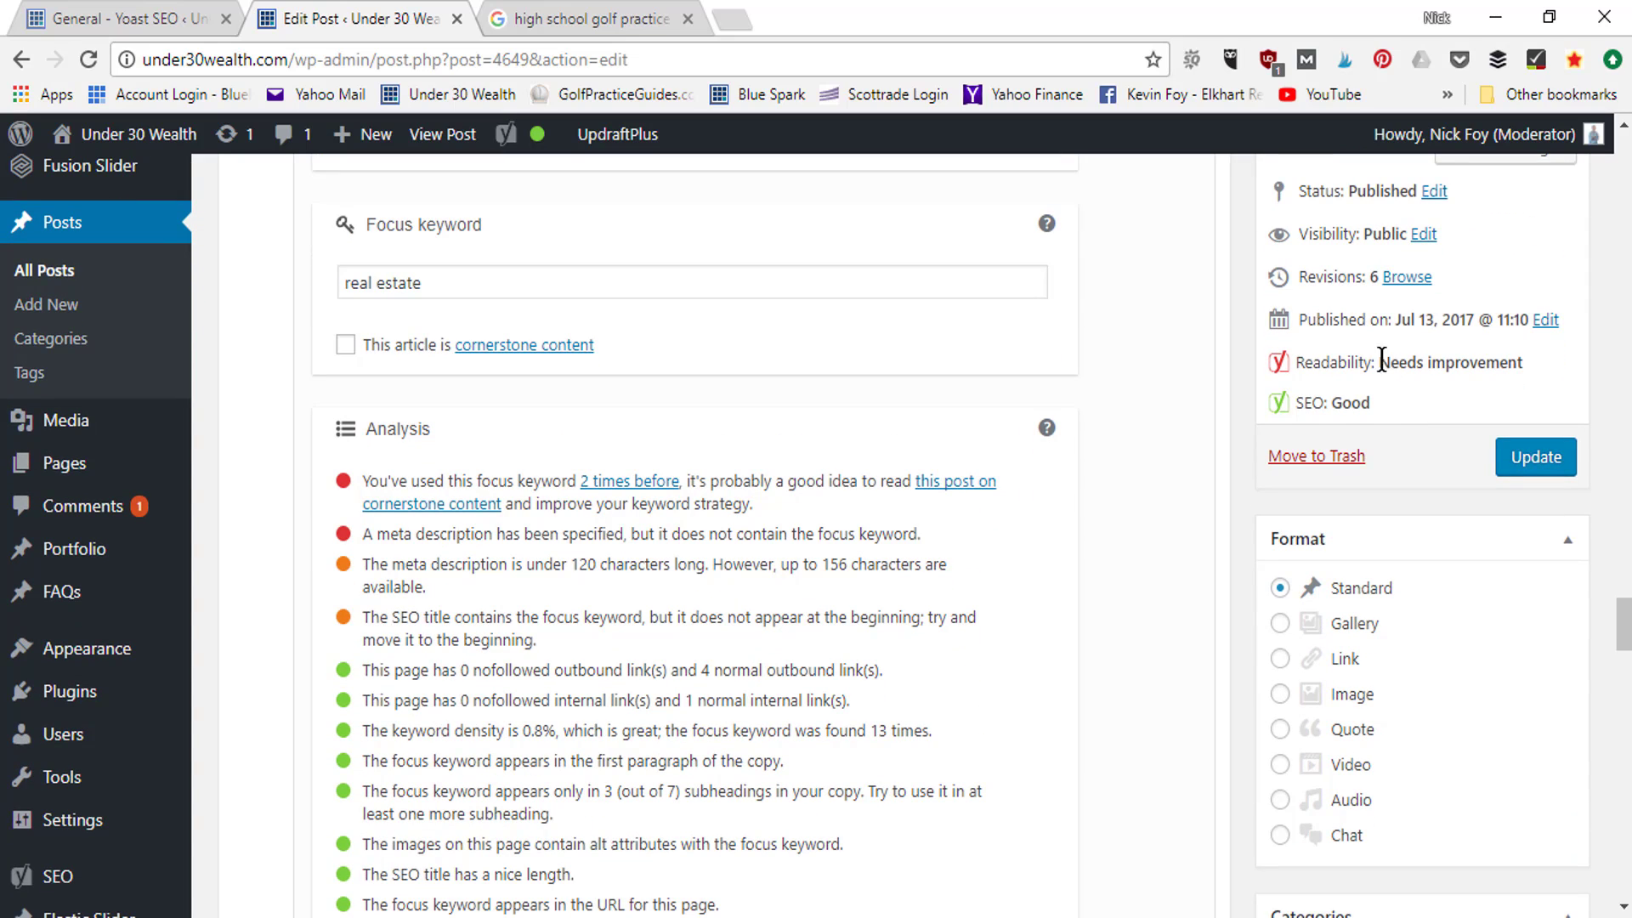
pyautogui.moveTo(1624, 624); pyautogui.dragTo(1630, 571)
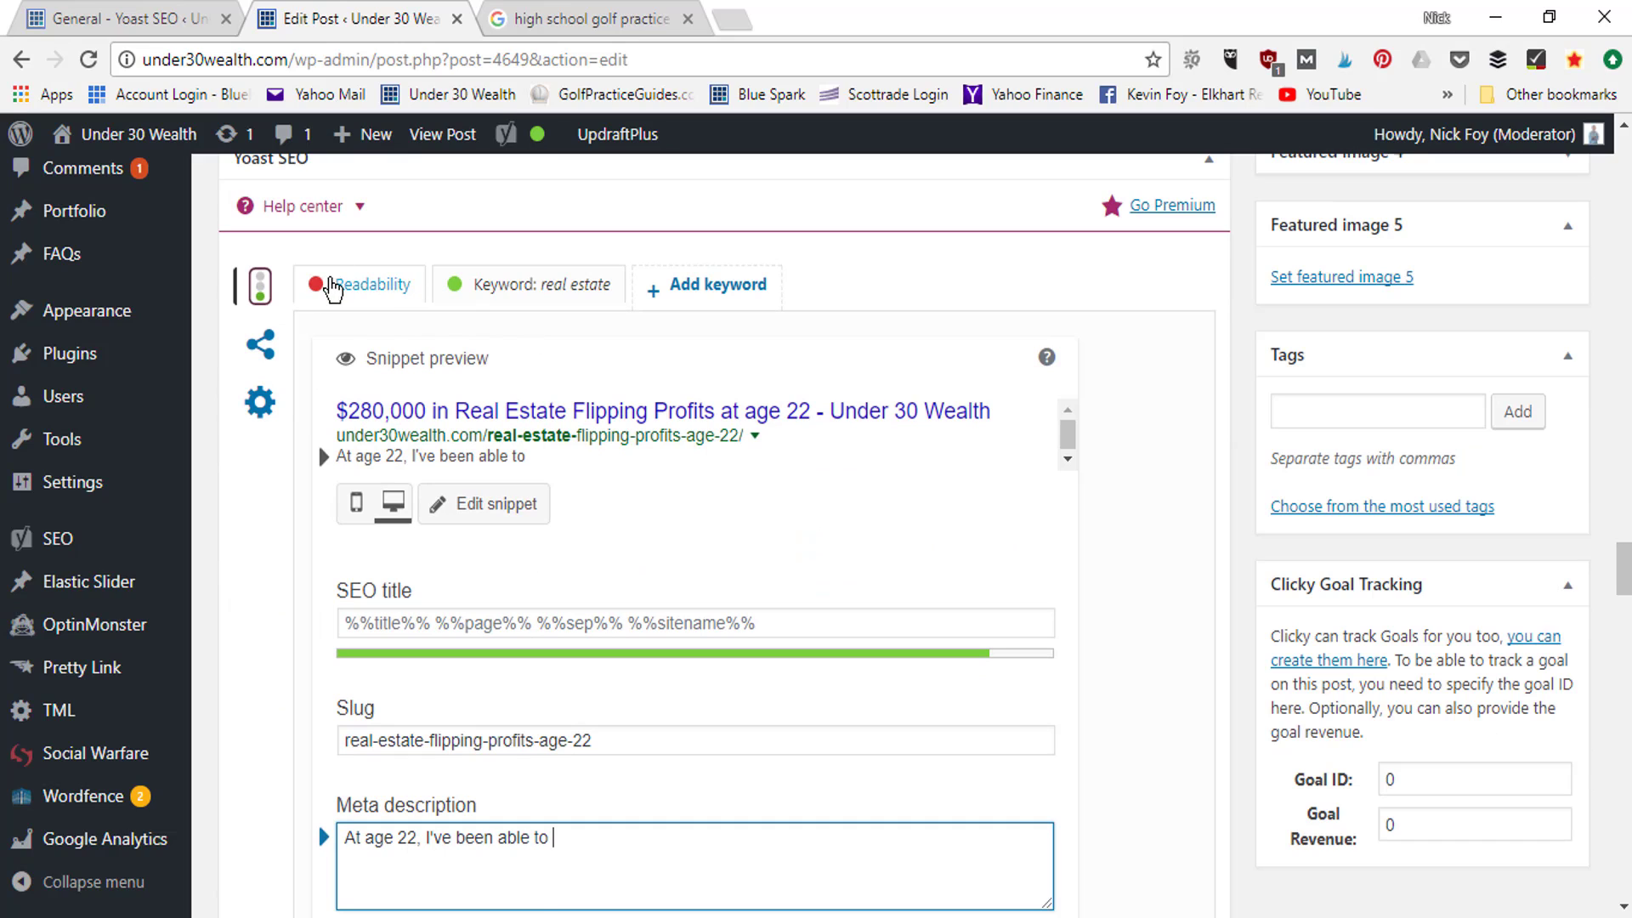
pyautogui.click(331, 287)
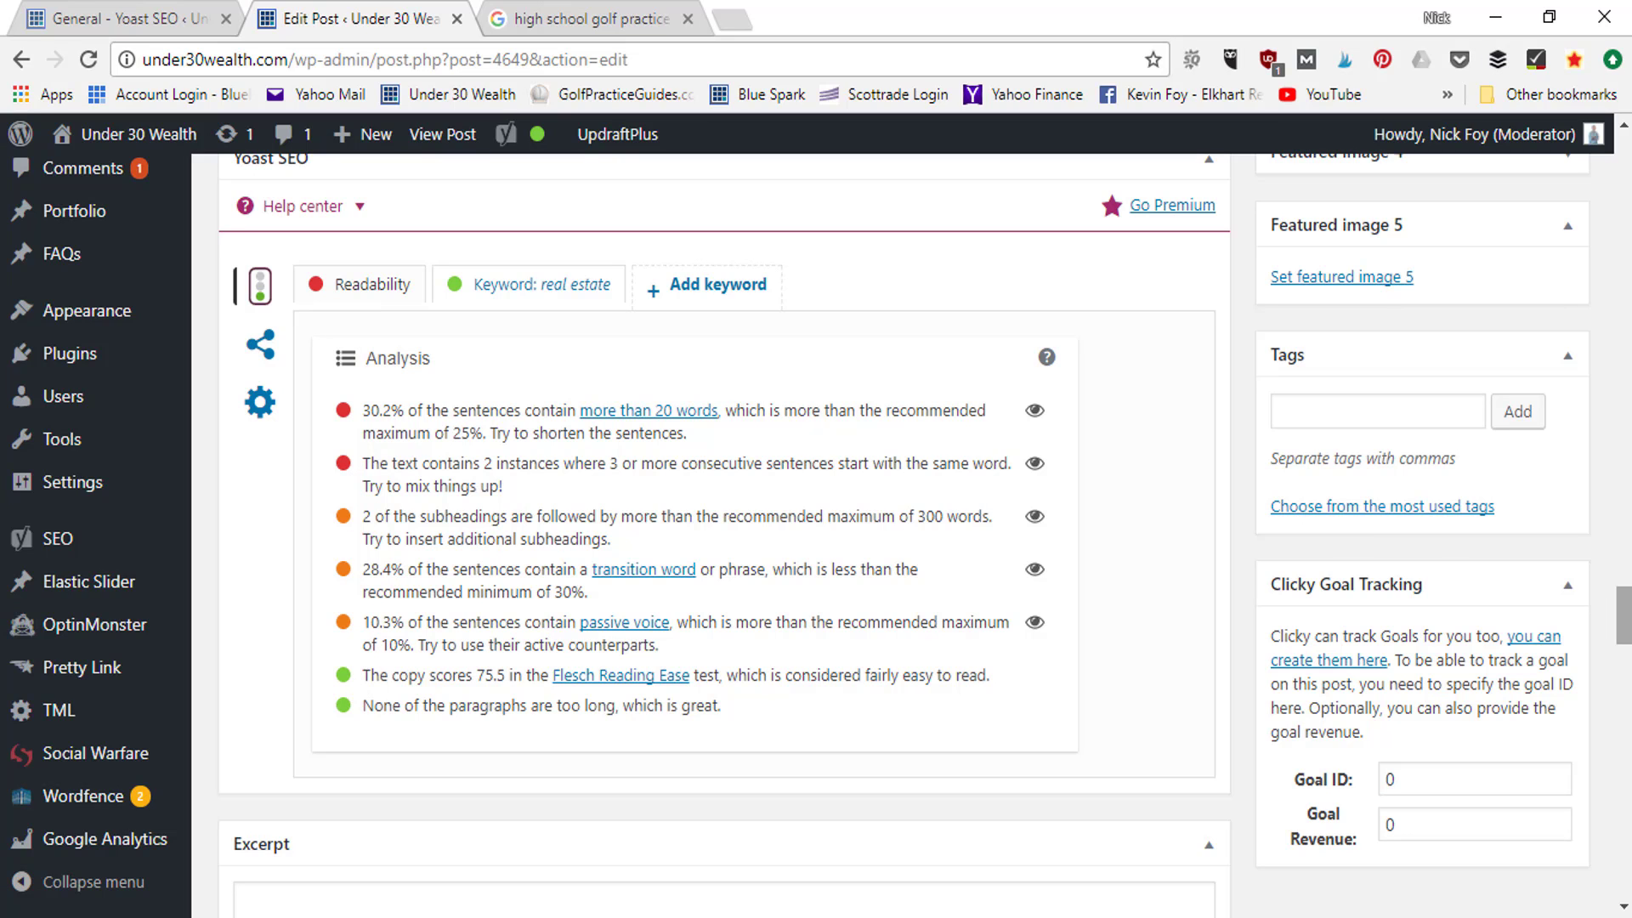
pyautogui.moveTo(1629, 621); pyautogui.dragTo(1628, 474)
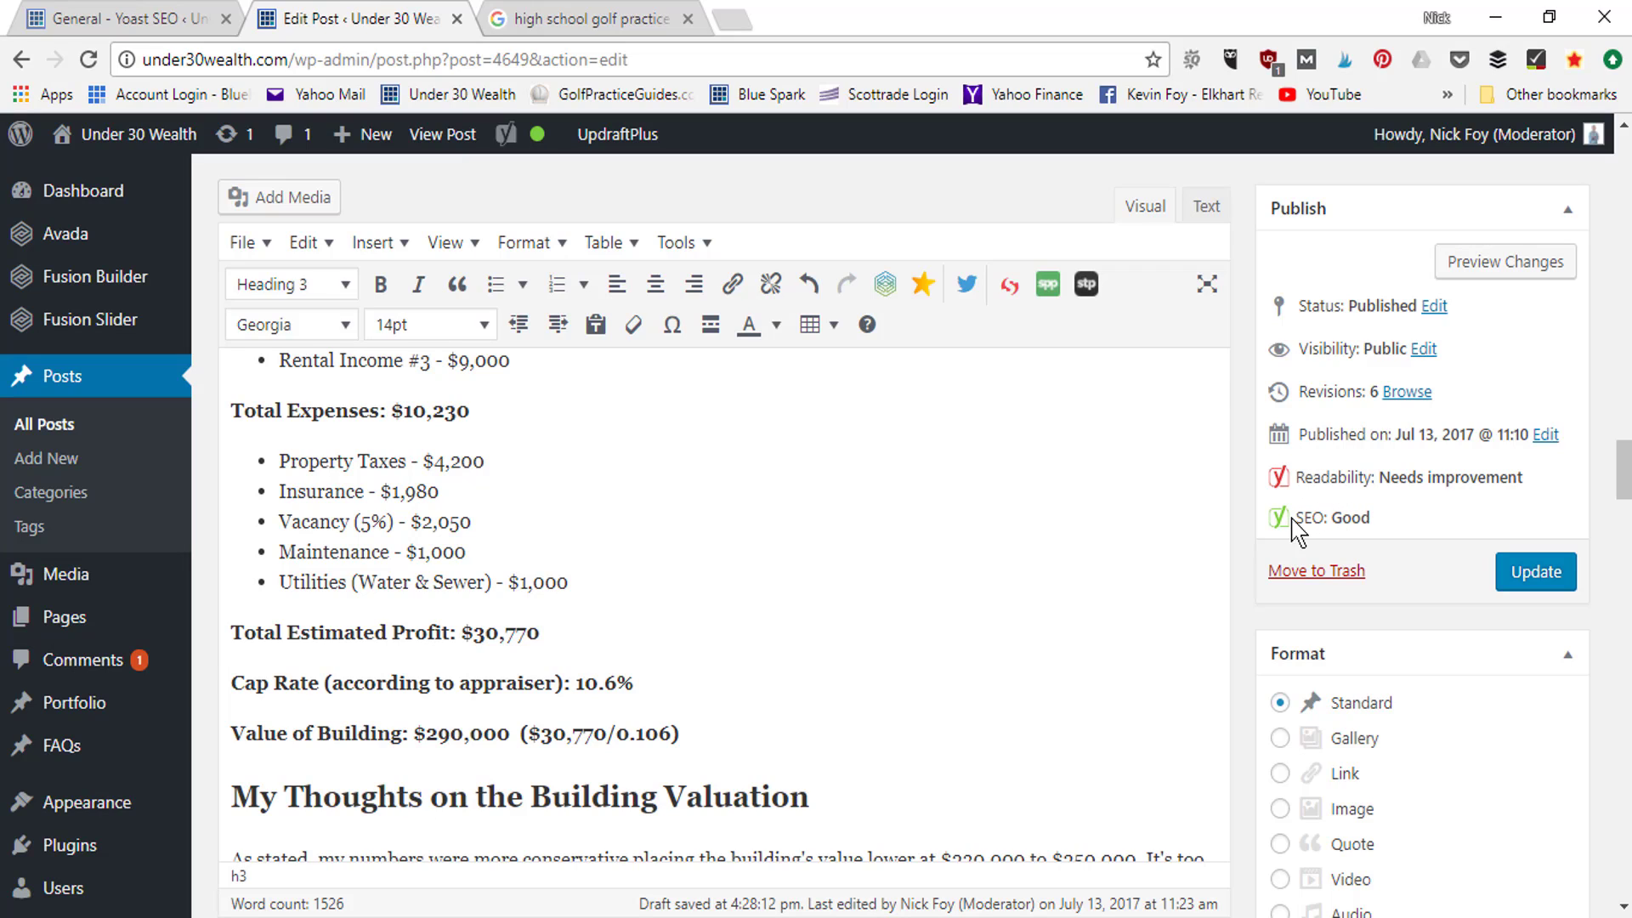
# Switch to the Google search and show all web results for "high school golf practice plan".
pyautogui.moveTo(539, 144)
pyautogui.click(600, 16)
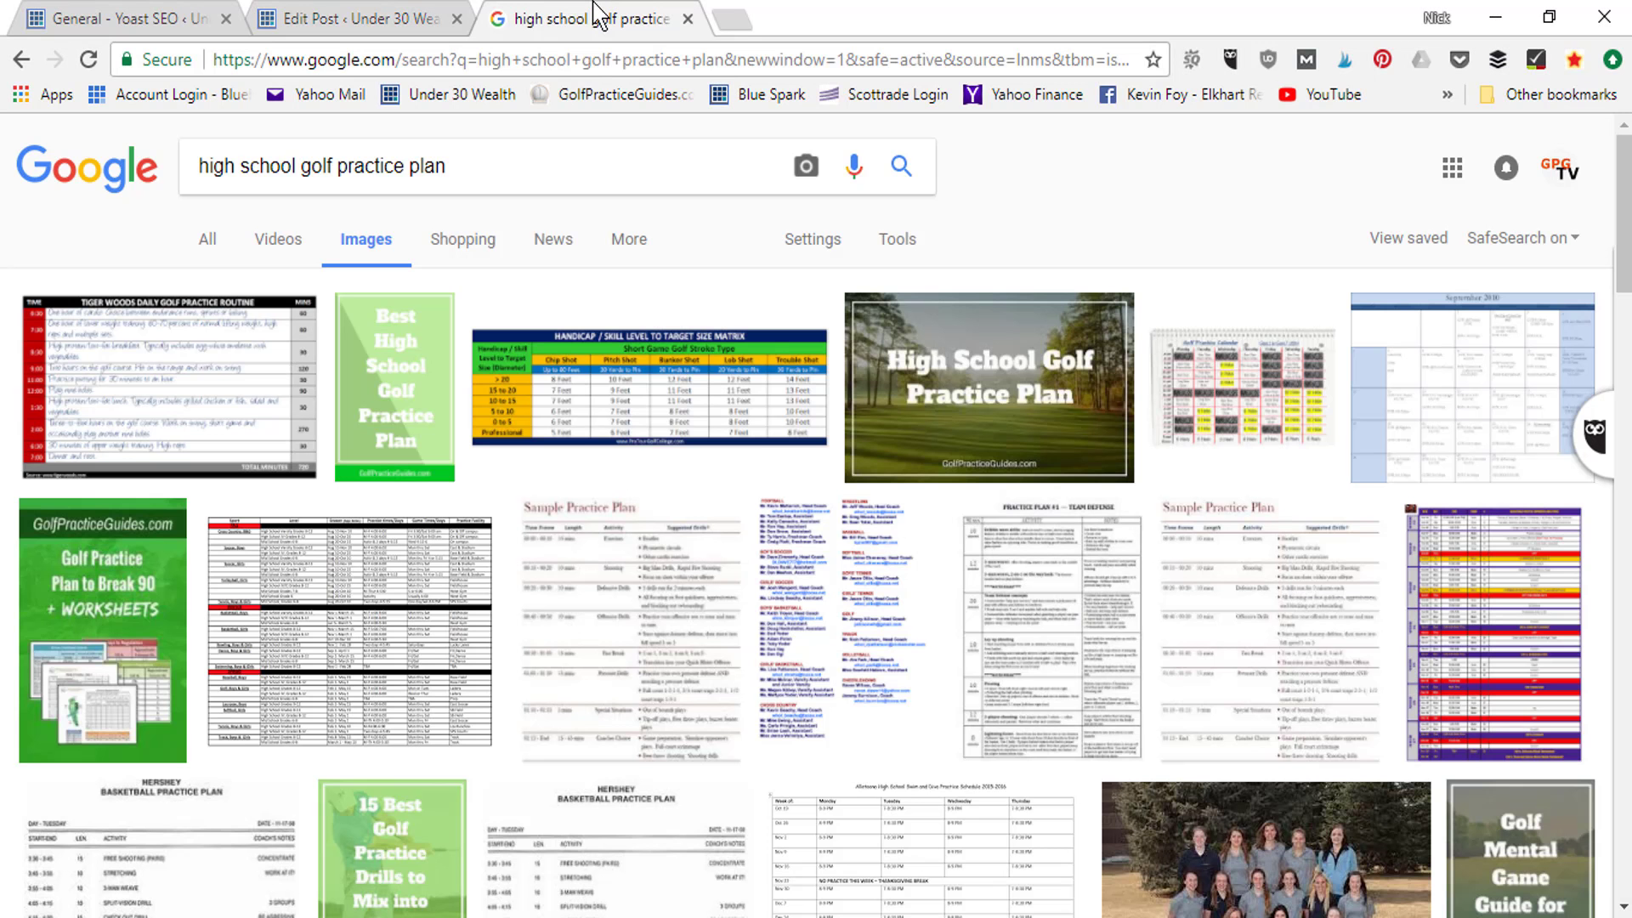
pyautogui.click(212, 246)
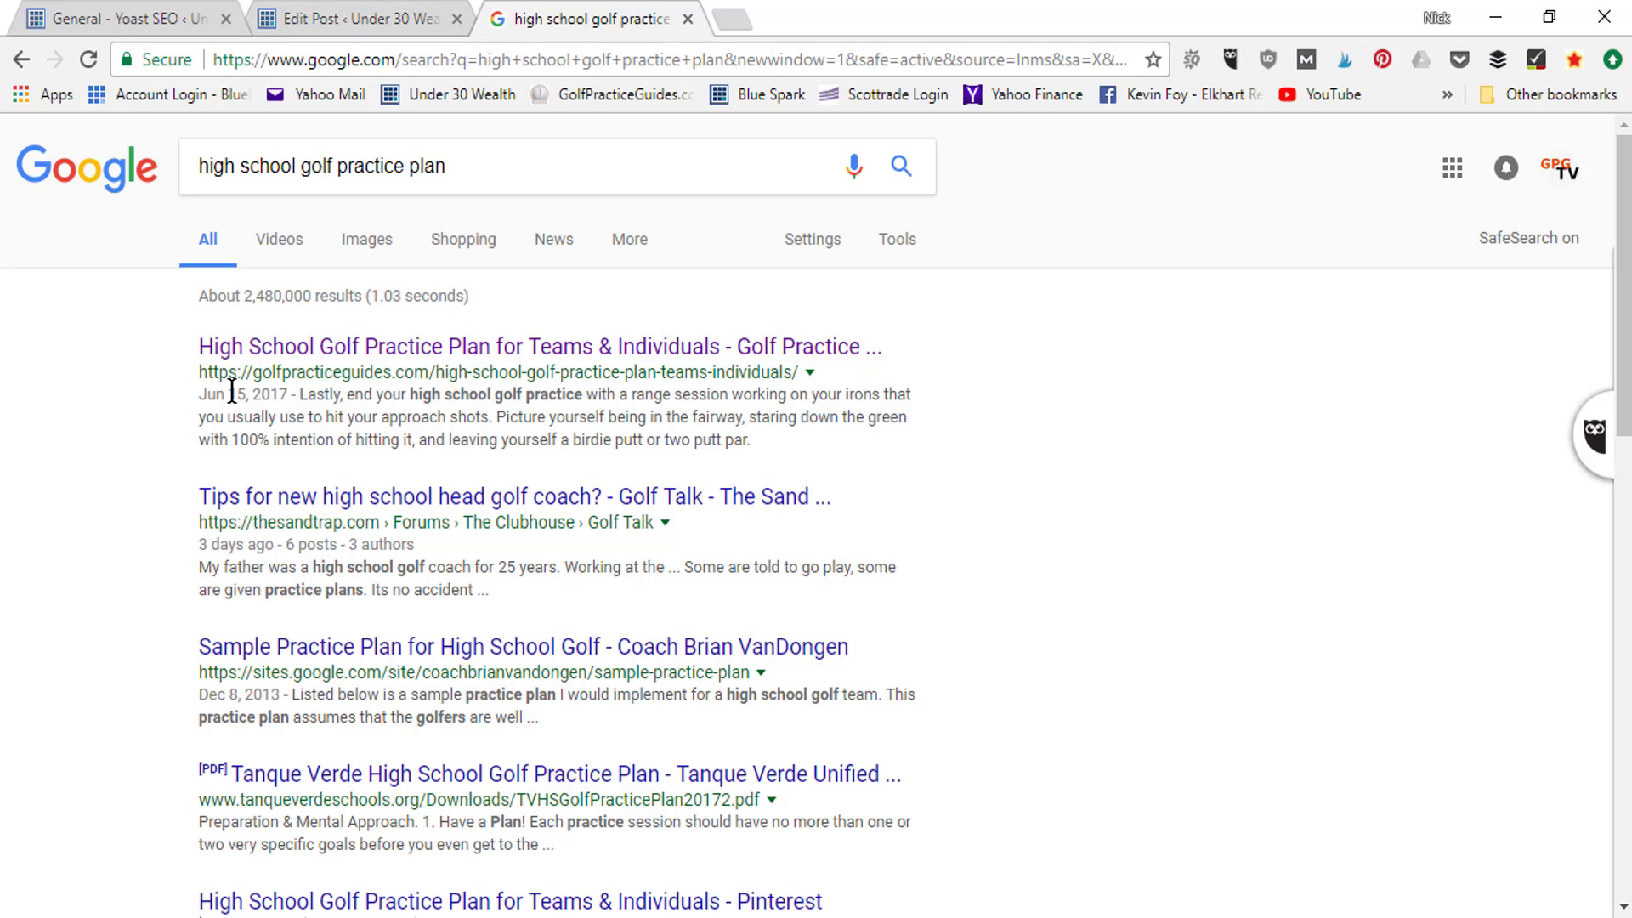
# Switch to the Yoast SEO dashboard and look over its problems and notifications.
pyautogui.click(344, 14)
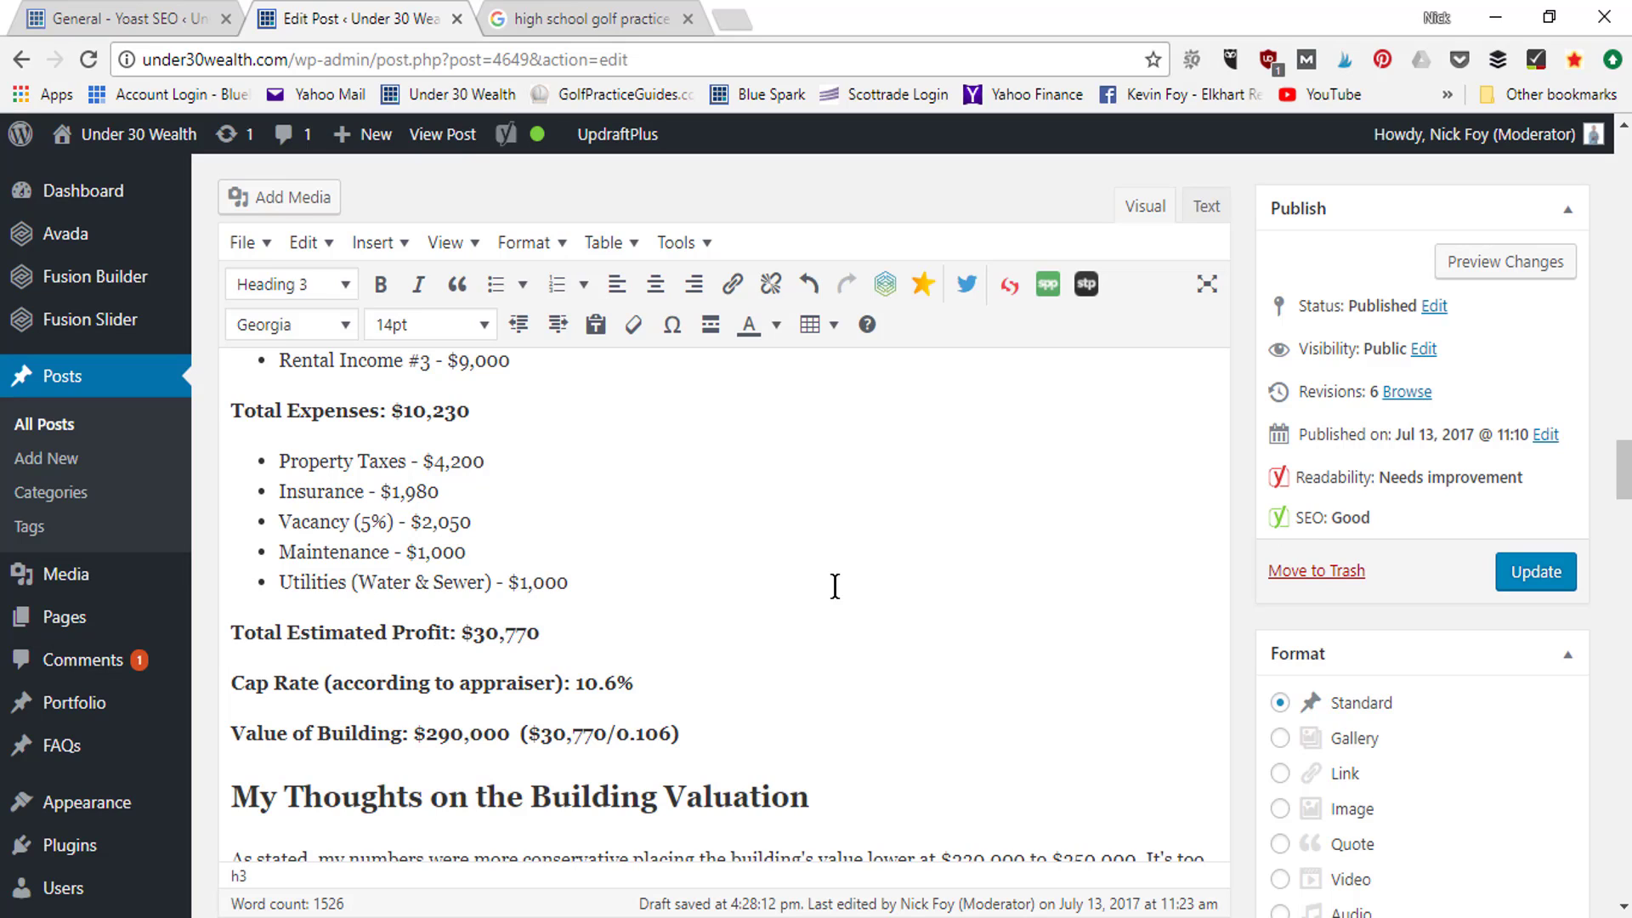
pyautogui.click(145, 18)
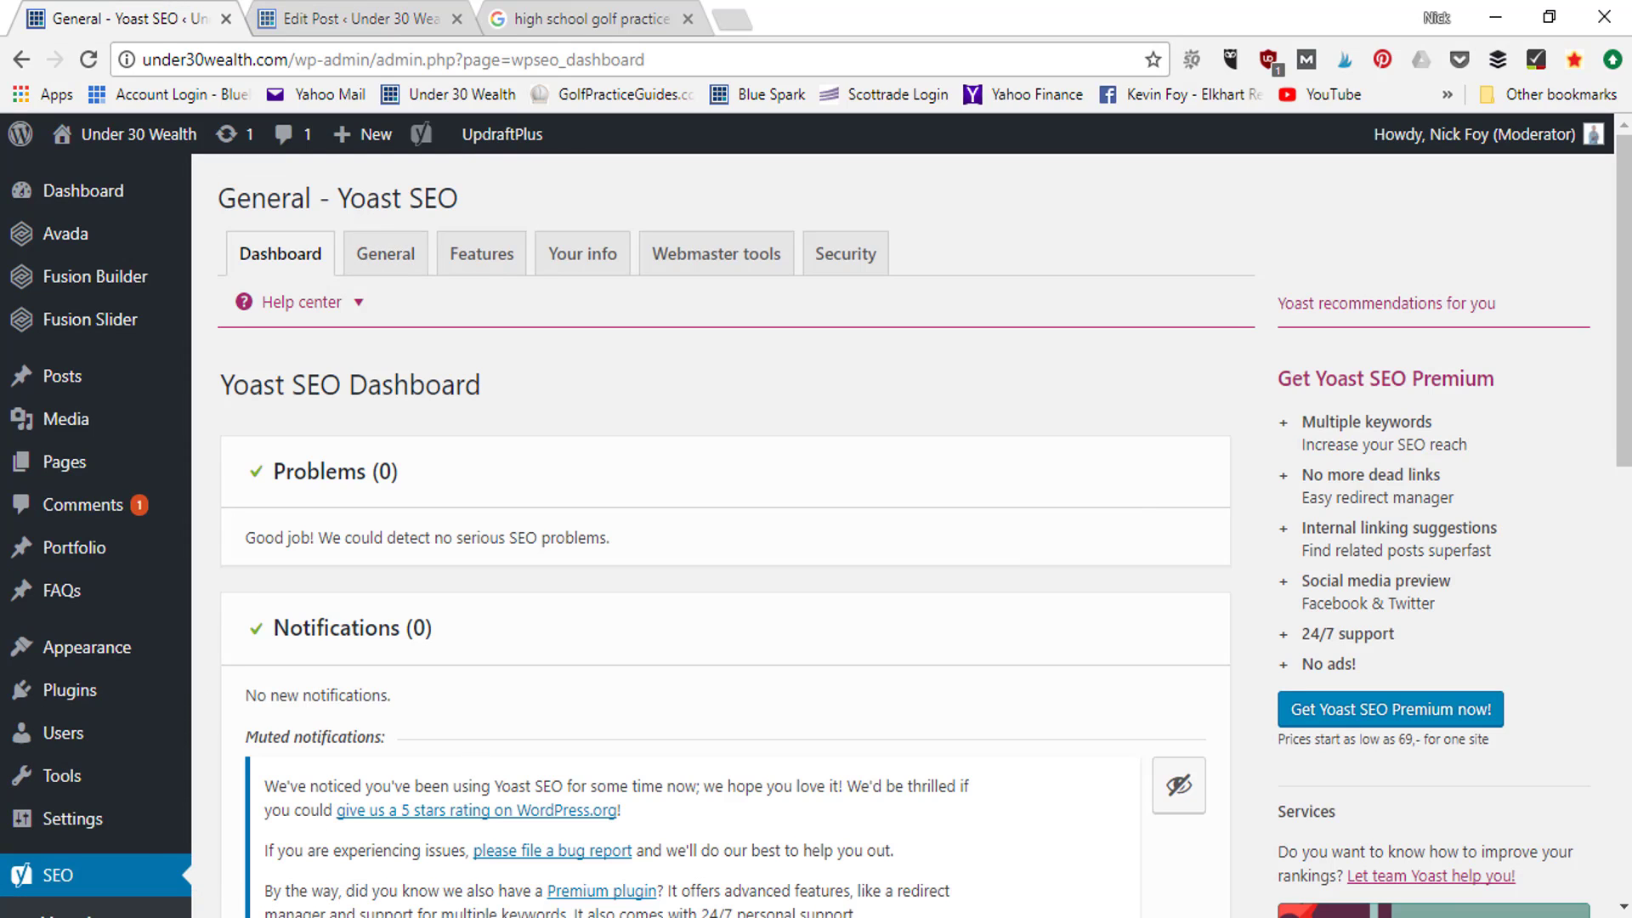
pyautogui.scroll(-3, 663, 437)
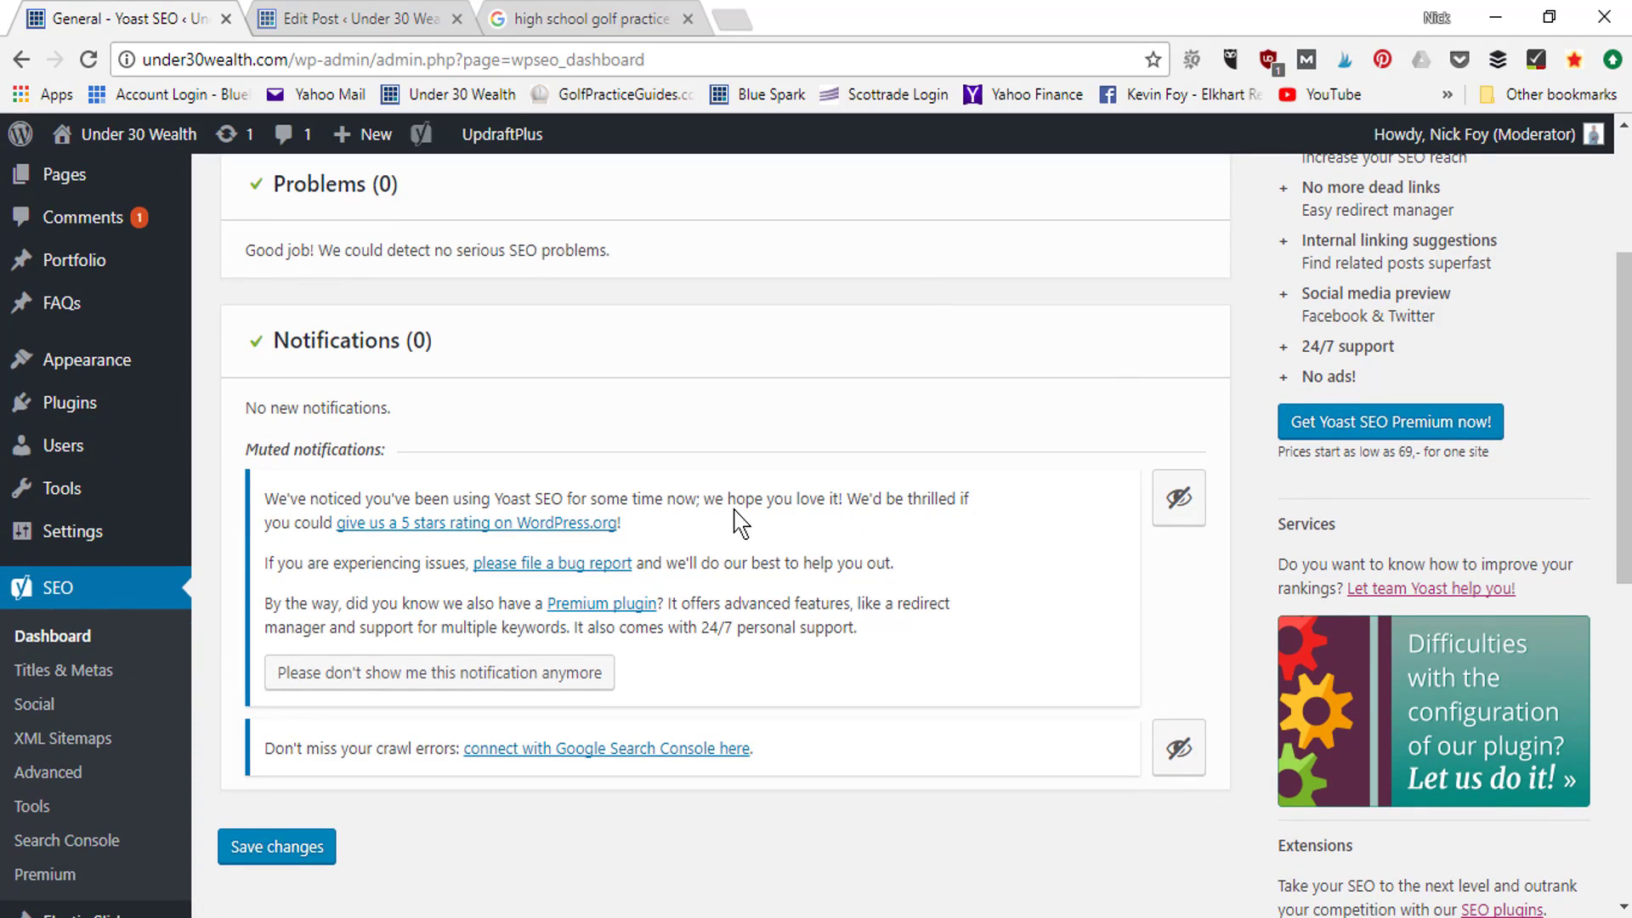
# Show the post's snippet preview for the "real estate" keyword and compare it with the Google results for "high school golf practice plan".
pyautogui.click(414, 10)
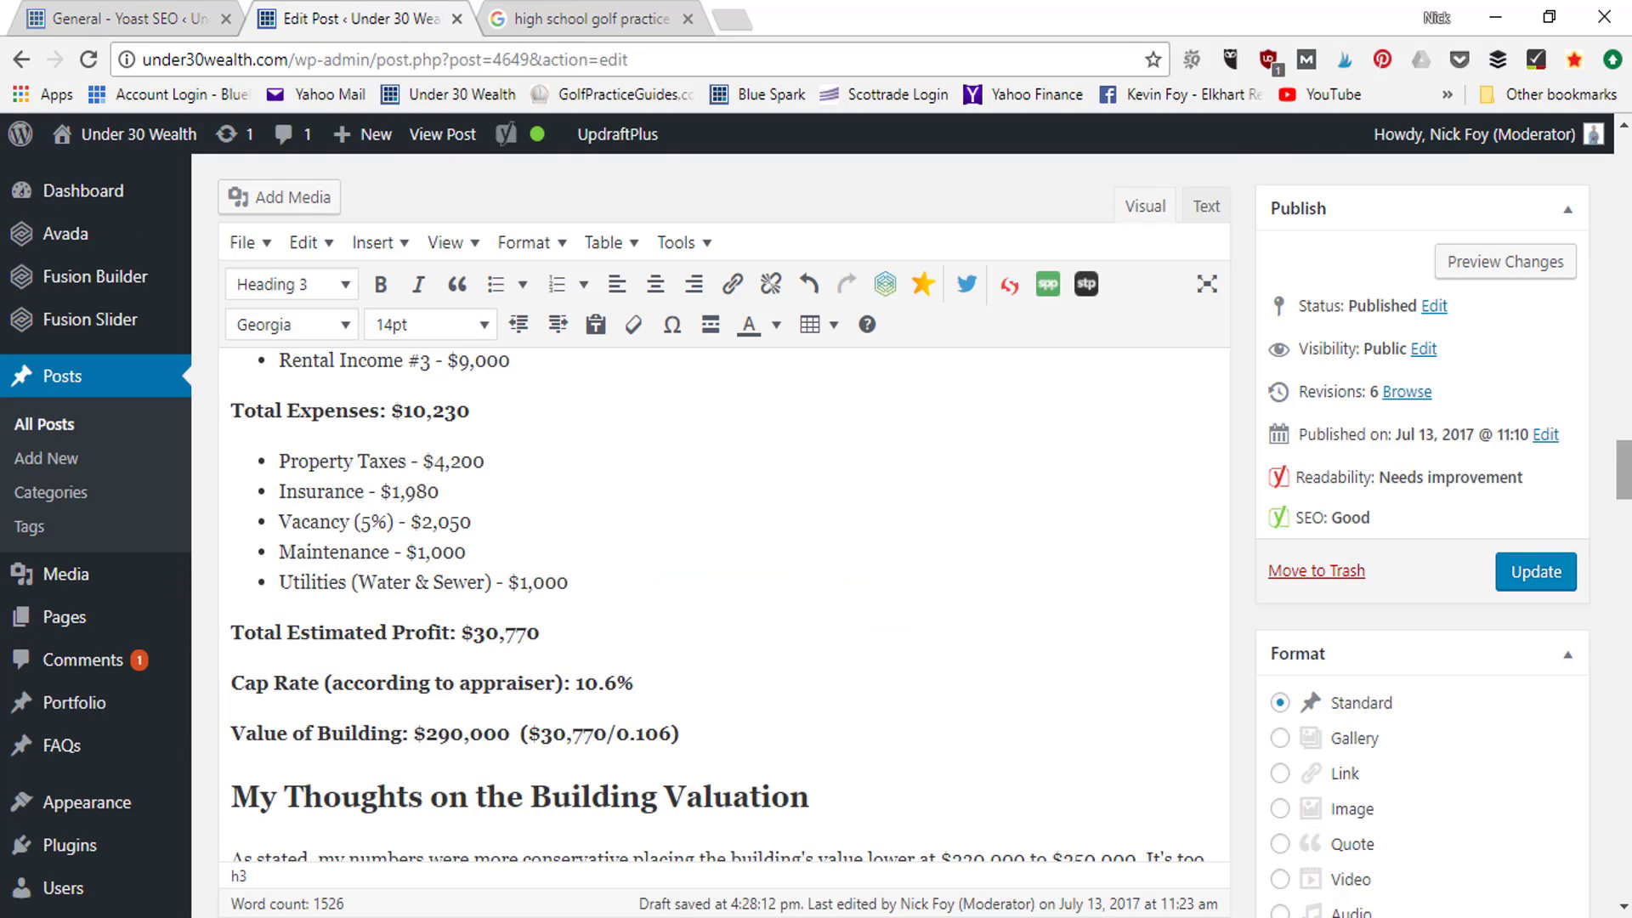
pyautogui.moveTo(1625, 487); pyautogui.dragTo(1628, 625)
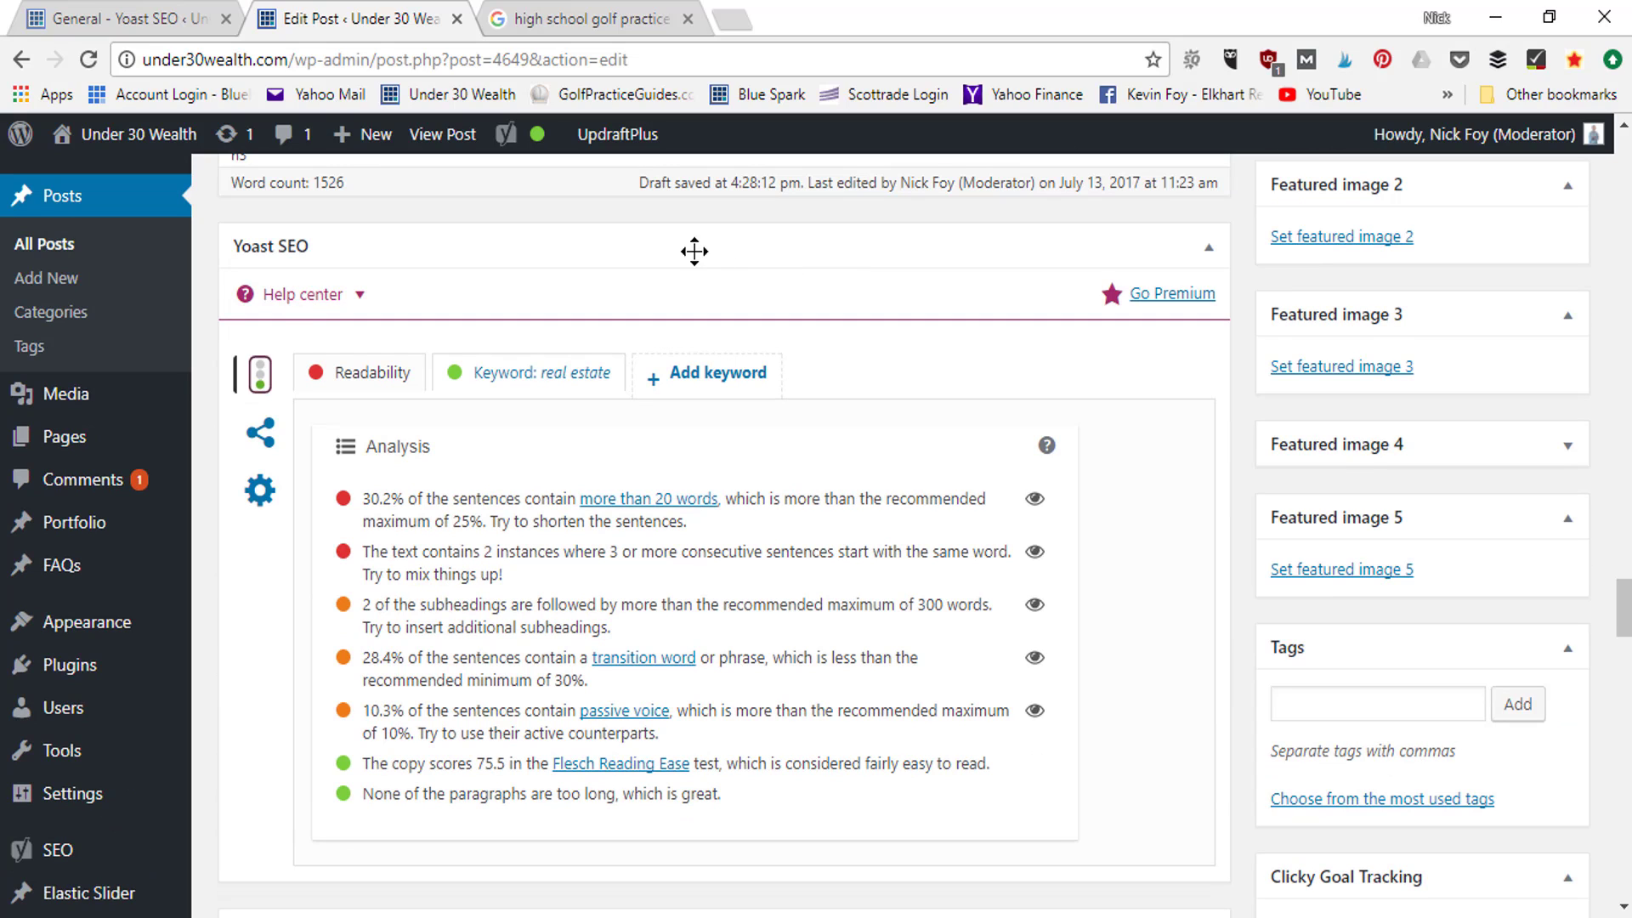
pyautogui.click(539, 381)
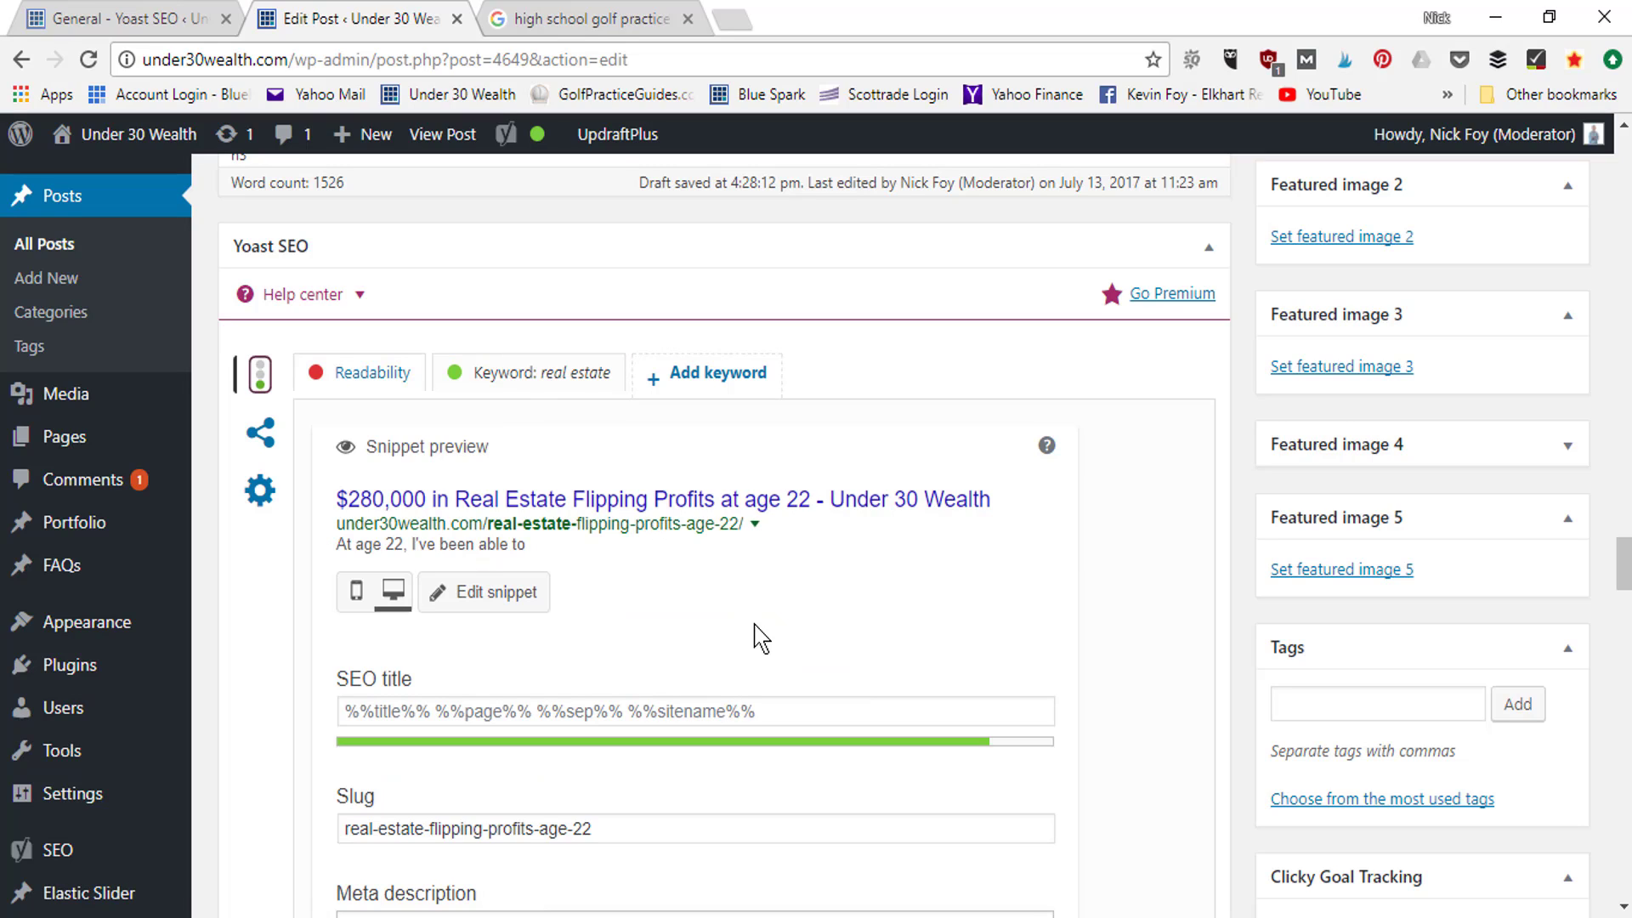
pyautogui.click(605, 24)
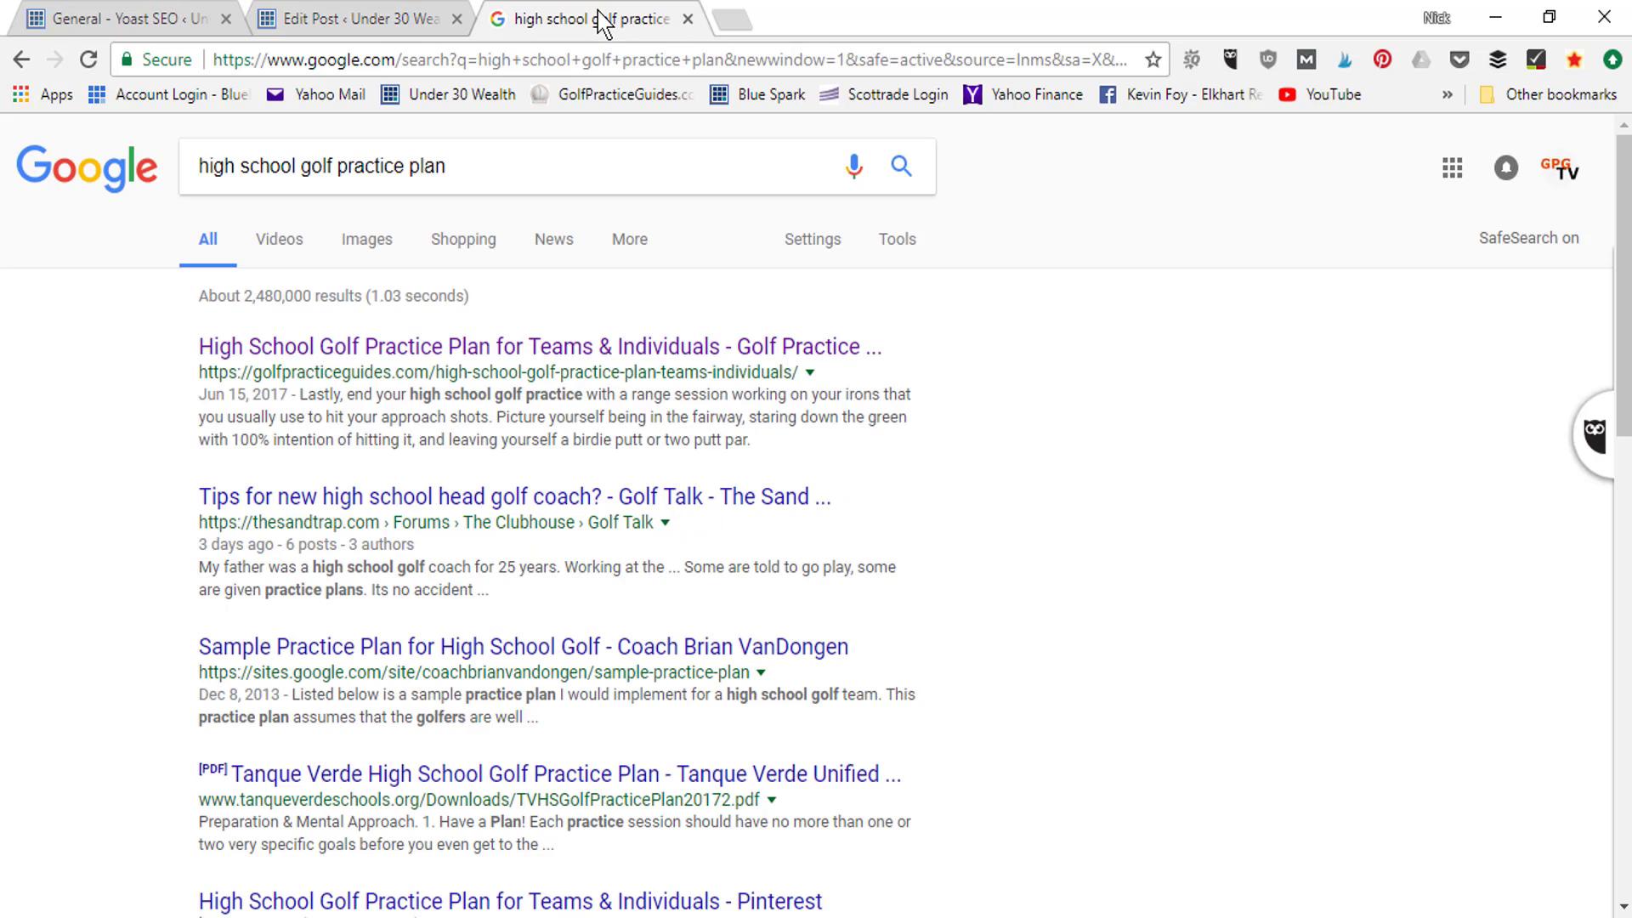